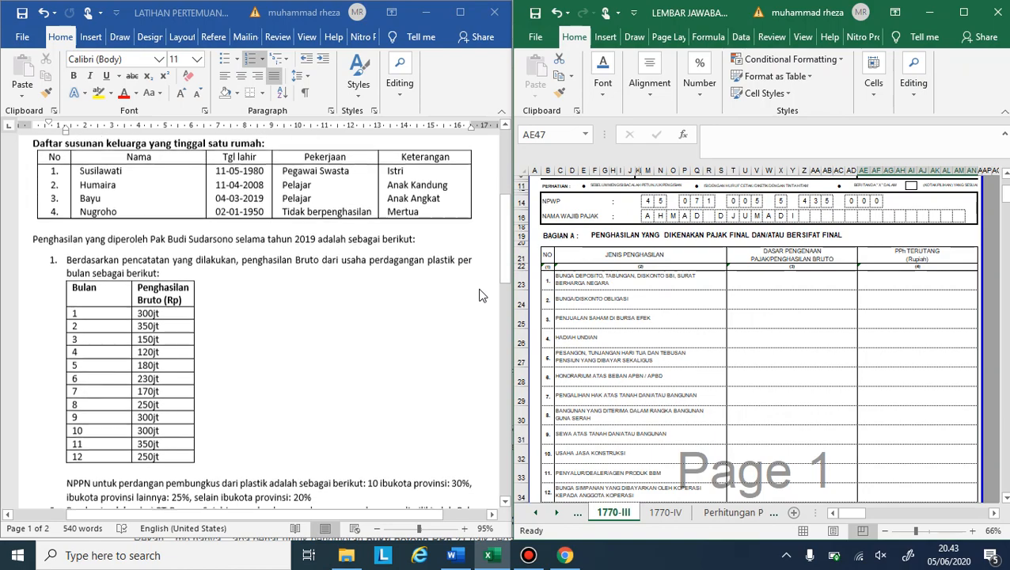
Enter 2.950.000.000 as the gross income for row 16, other income subject to final tax, in Bagian A of form 1770-III
{"action": "scroll", "coordinate": [479, 295], "scroll_direction": "down", "scroll_amount": 20}
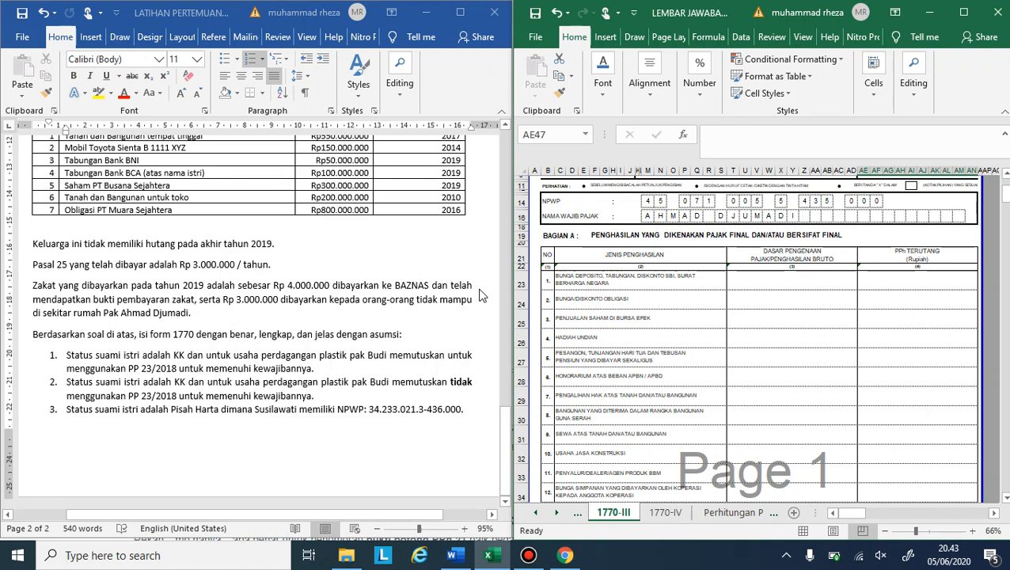
{"action": "scroll", "coordinate": [479, 295], "scroll_direction": "up", "scroll_amount": 15}
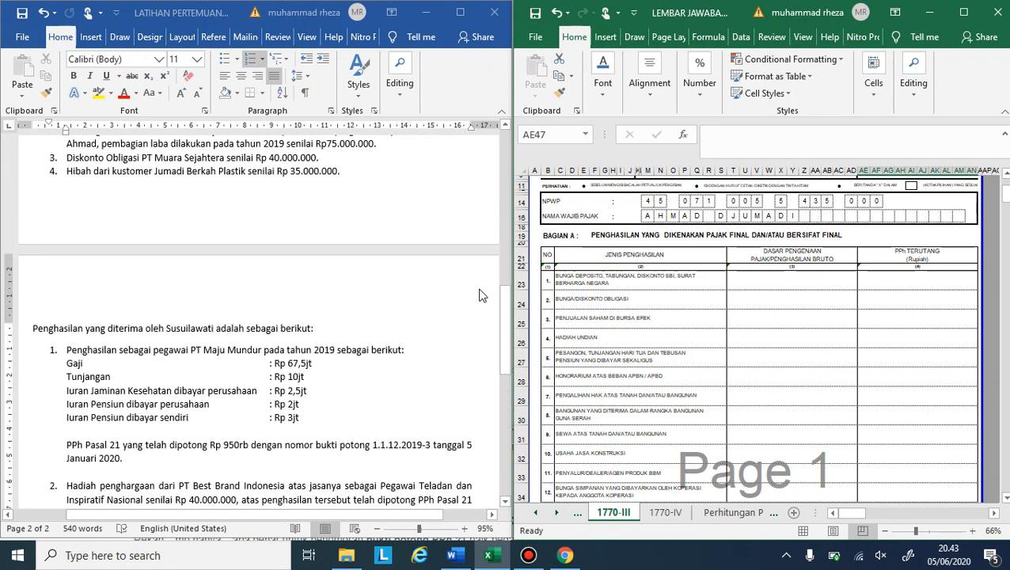
{"action": "left_click", "coordinate": [726, 280]}
{"action": "scroll", "coordinate": [360, 261], "scroll_direction": "up", "scroll_amount": 3}
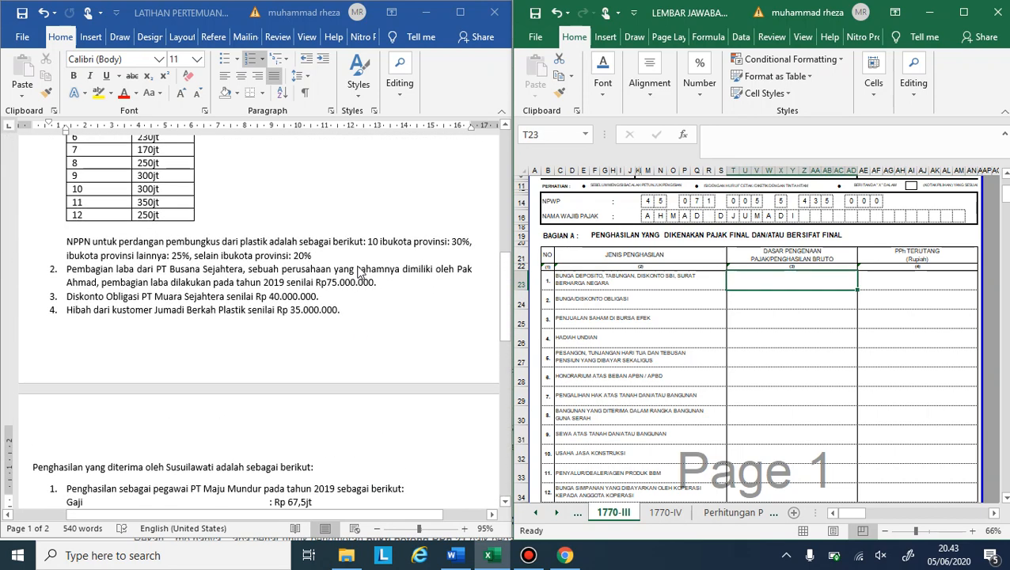
{"action": "scroll", "coordinate": [360, 271], "scroll_direction": "up", "scroll_amount": 5}
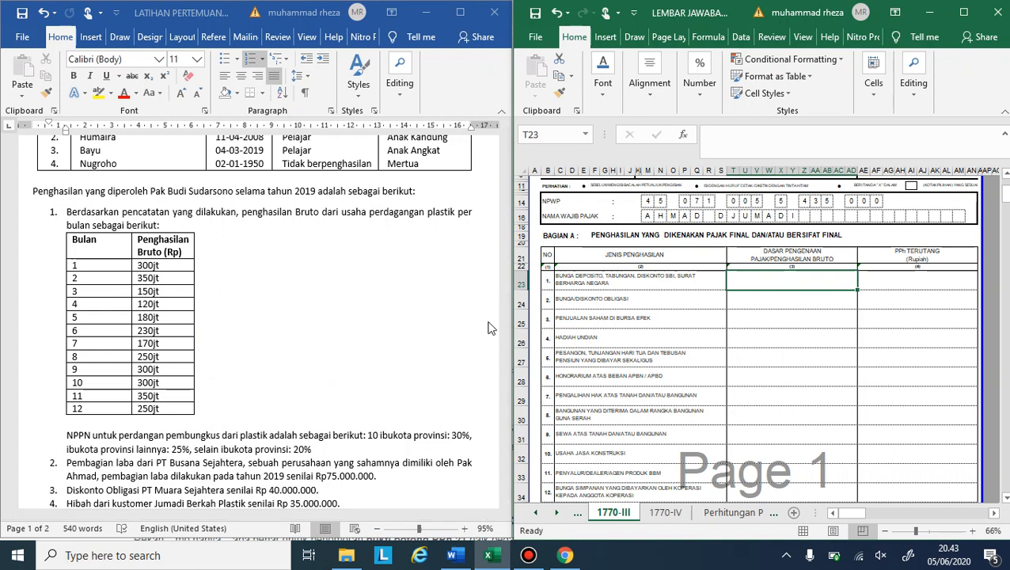
{"action": "scroll", "coordinate": [726, 384], "scroll_direction": "down", "scroll_amount": 2}
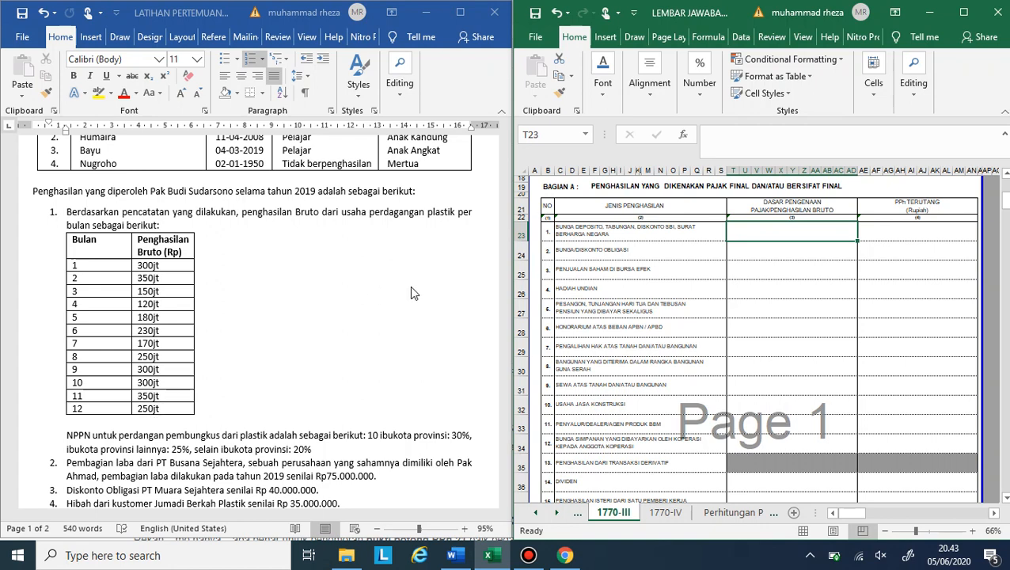
{"action": "scroll", "coordinate": [828, 458], "scroll_direction": "down", "scroll_amount": 1}
{"action": "scroll", "coordinate": [828, 457], "scroll_direction": "down", "scroll_amount": 1}
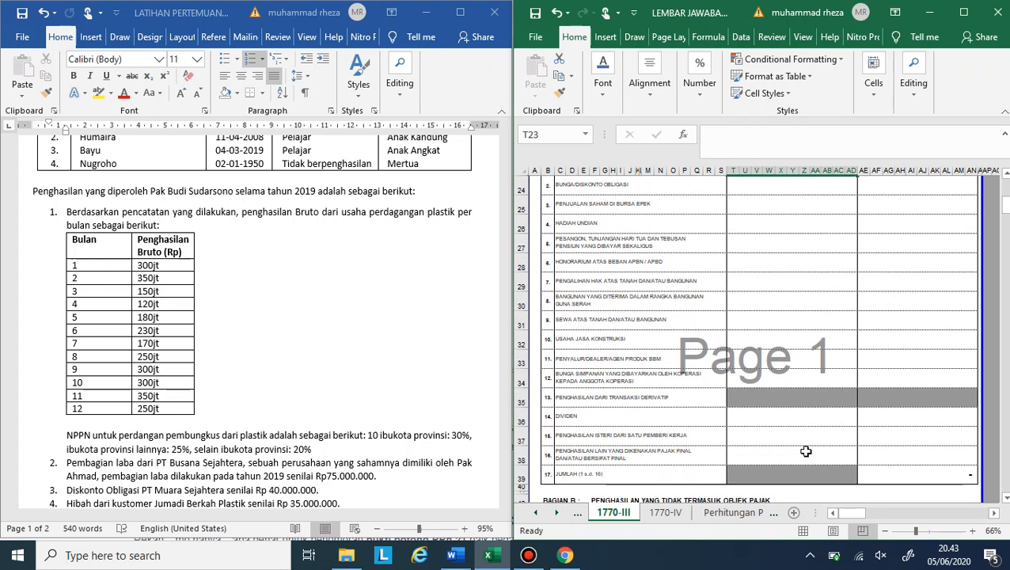
{"action": "left_click", "coordinate": [798, 451]}
{"action": "type", "text": "2.950."}
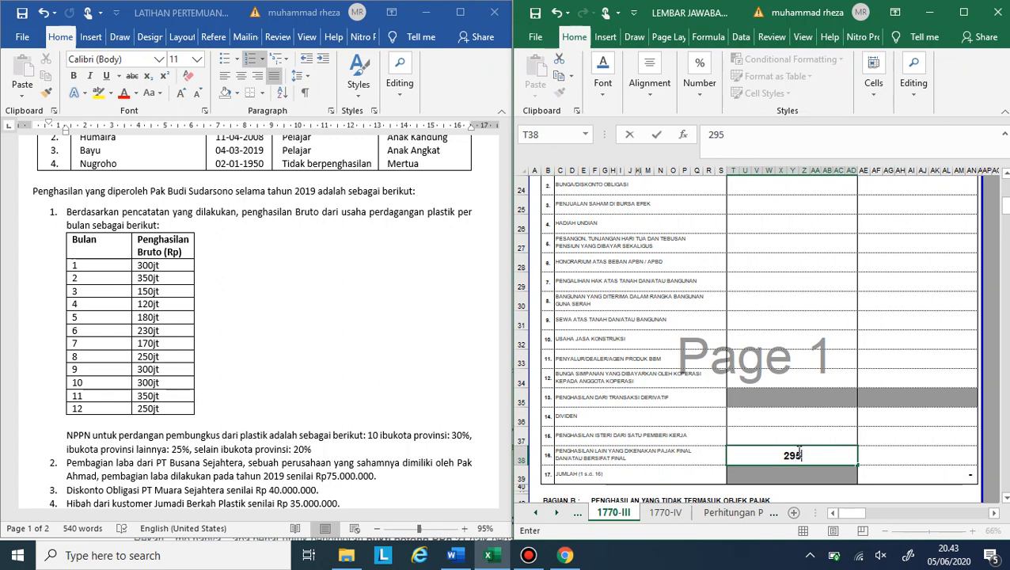
{"action": "type", "text": "000.000"}
{"action": "key", "text": "Return"}
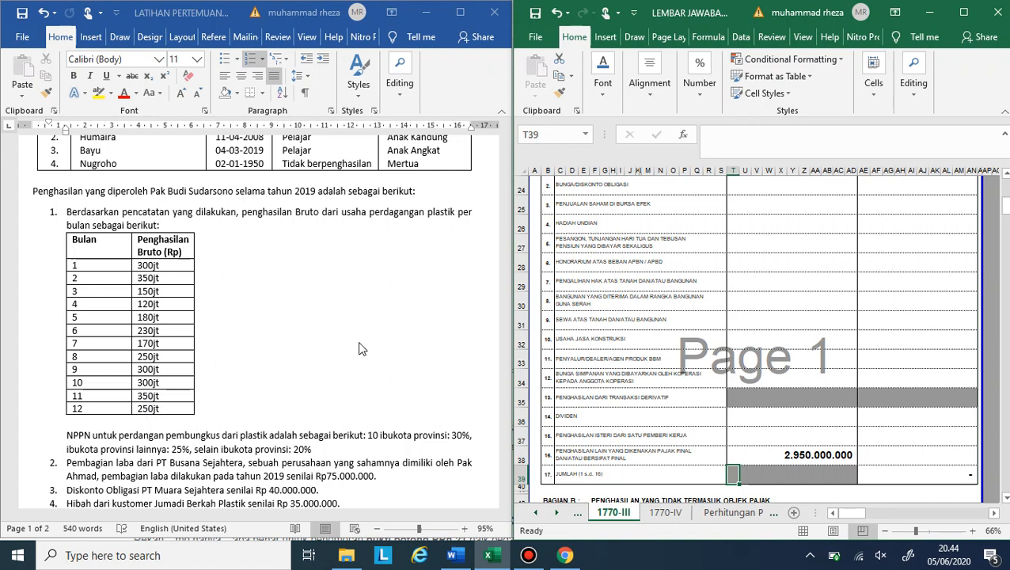
Calculate the PPh Terutang for row 16 as its gross income times 0,5%
{"action": "left_click", "coordinate": [910, 456]}
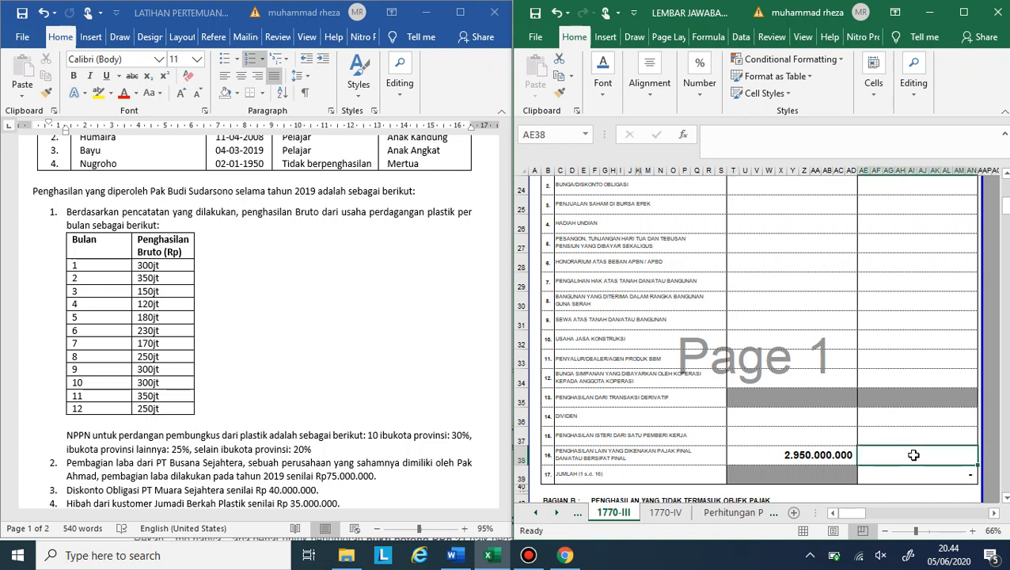
{"action": "type", "text": "="}
{"action": "key", "text": "Left"}
{"action": "type", "text": "*"}
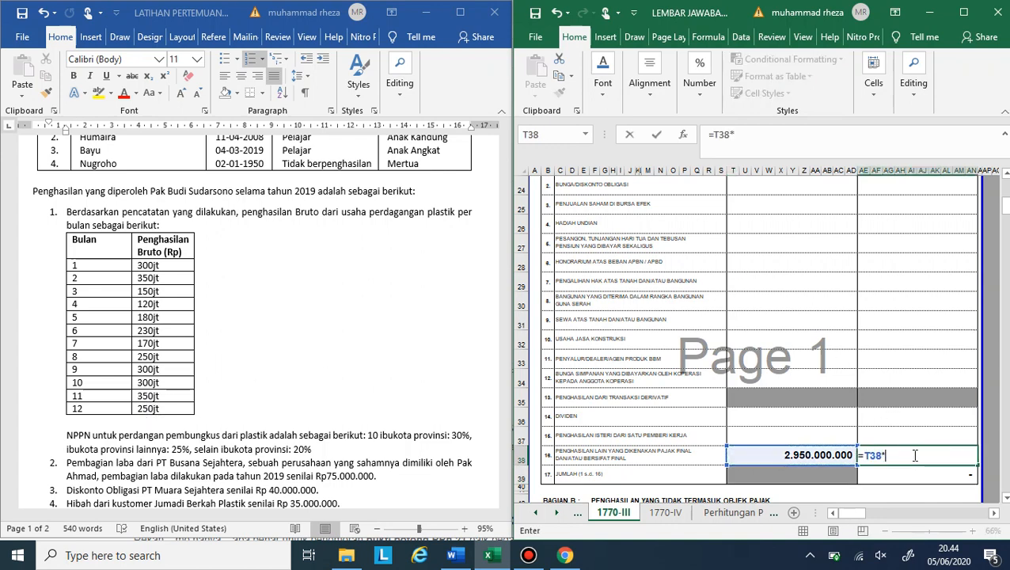
{"action": "type", "text": "0,5%"}
{"action": "key", "text": "Return"}
Review the case's remaining income items, from the profit distribution to the grant, against the income rows in Bagian A
{"action": "scroll", "coordinate": [897, 320], "scroll_direction": "up", "scroll_amount": 2}
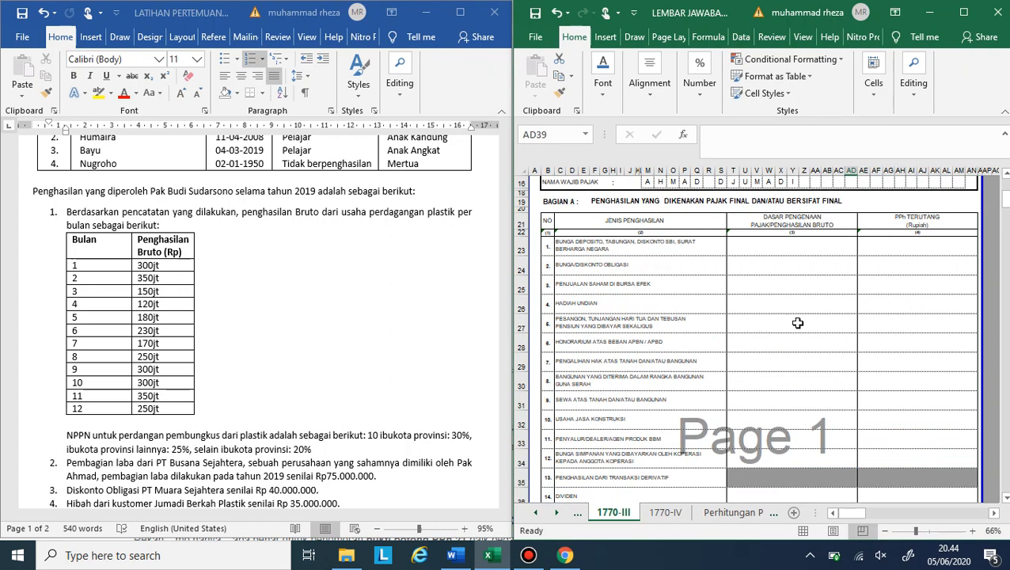
{"action": "scroll", "coordinate": [375, 266], "scroll_direction": "down", "scroll_amount": 1}
{"action": "scroll", "coordinate": [358, 218], "scroll_direction": "down", "scroll_amount": 1}
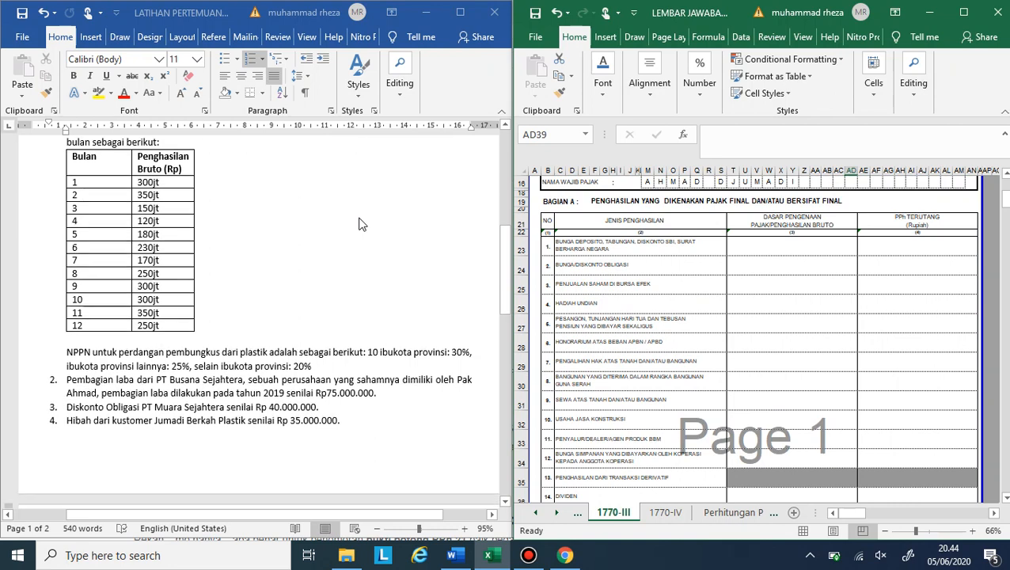
{"action": "left_click", "coordinate": [188, 388]}
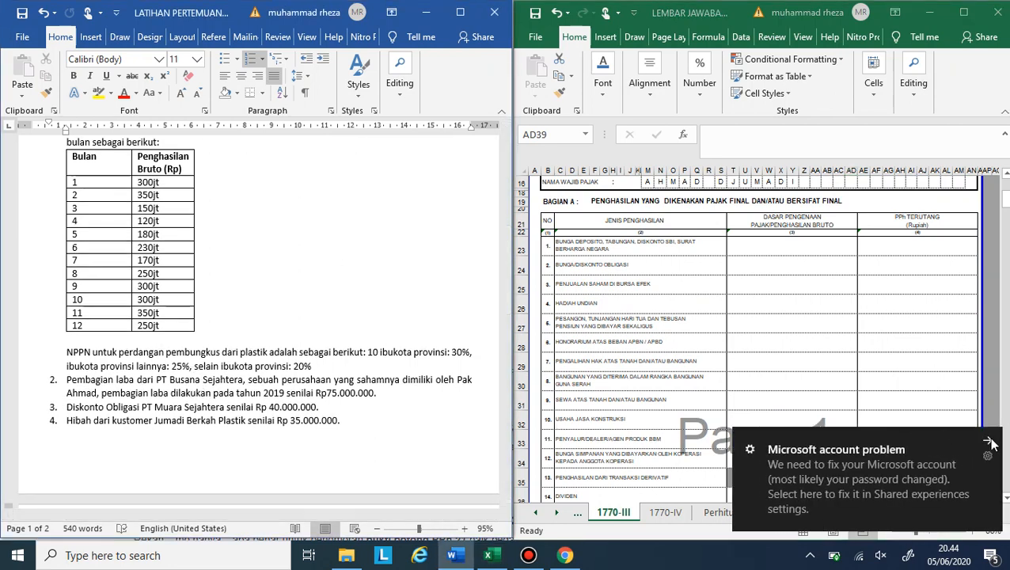
{"action": "left_click", "coordinate": [989, 441]}
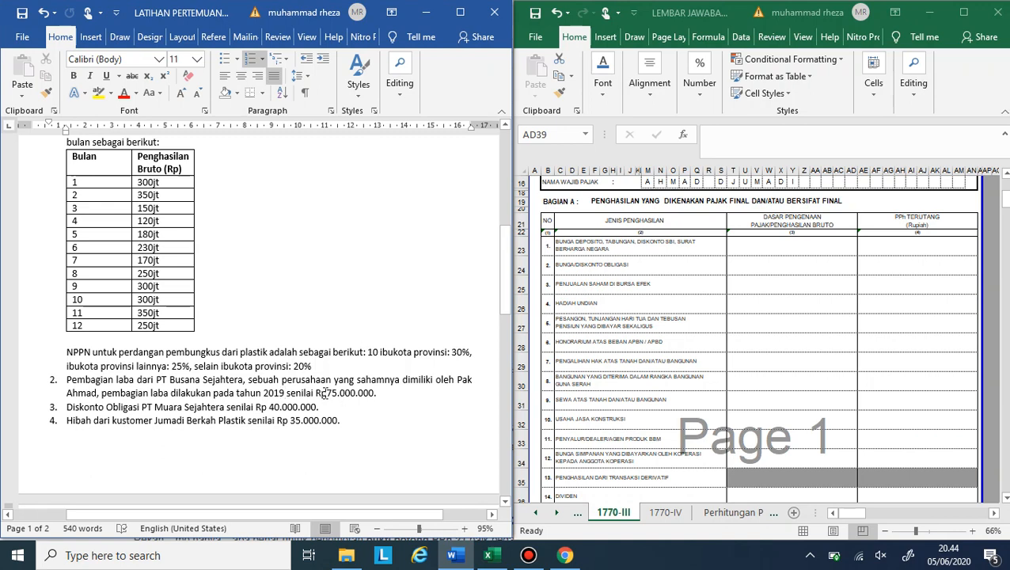
{"action": "scroll", "coordinate": [325, 394], "scroll_direction": "down", "scroll_amount": 2}
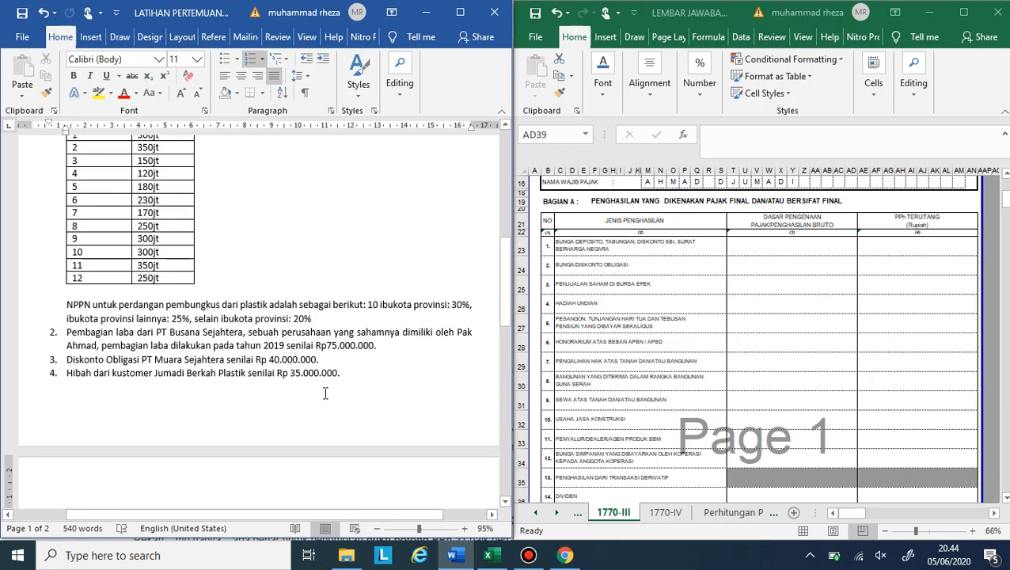
{"action": "left_click", "coordinate": [735, 379]}
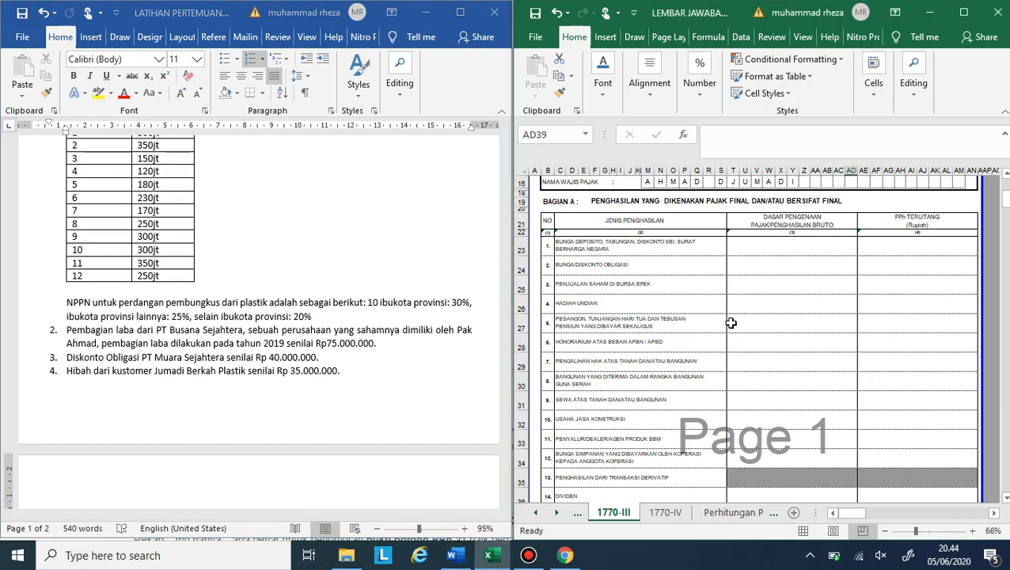
{"action": "scroll", "coordinate": [760, 320], "scroll_direction": "down", "scroll_amount": 2}
{"action": "scroll", "coordinate": [311, 401], "scroll_direction": "down", "scroll_amount": 3}
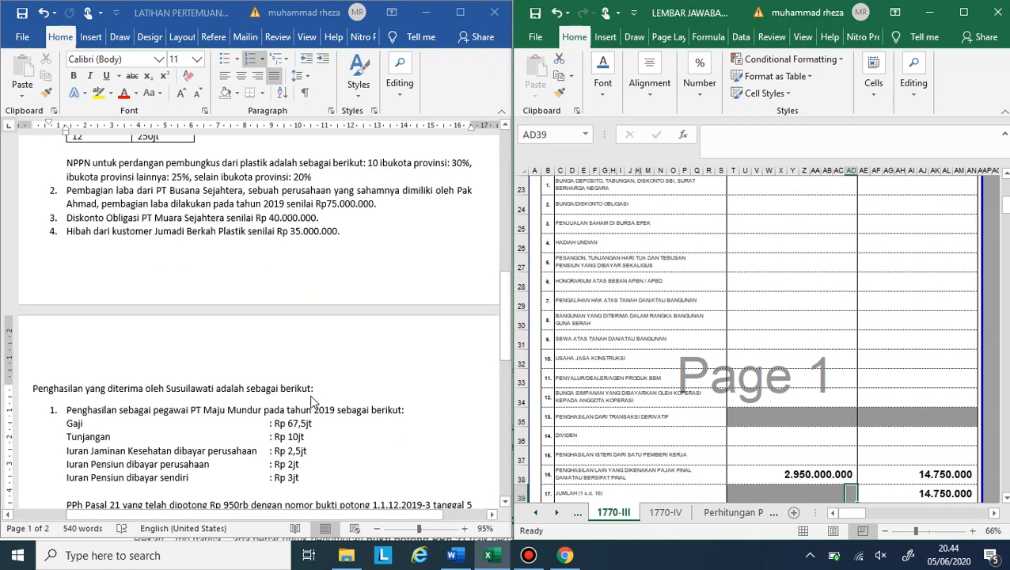
{"action": "scroll", "coordinate": [311, 401], "scroll_direction": "up", "scroll_amount": 4}
Enter 75.000.000 as the gross income in the Dividen row of Bagian A
{"action": "left_click", "coordinate": [783, 336]}
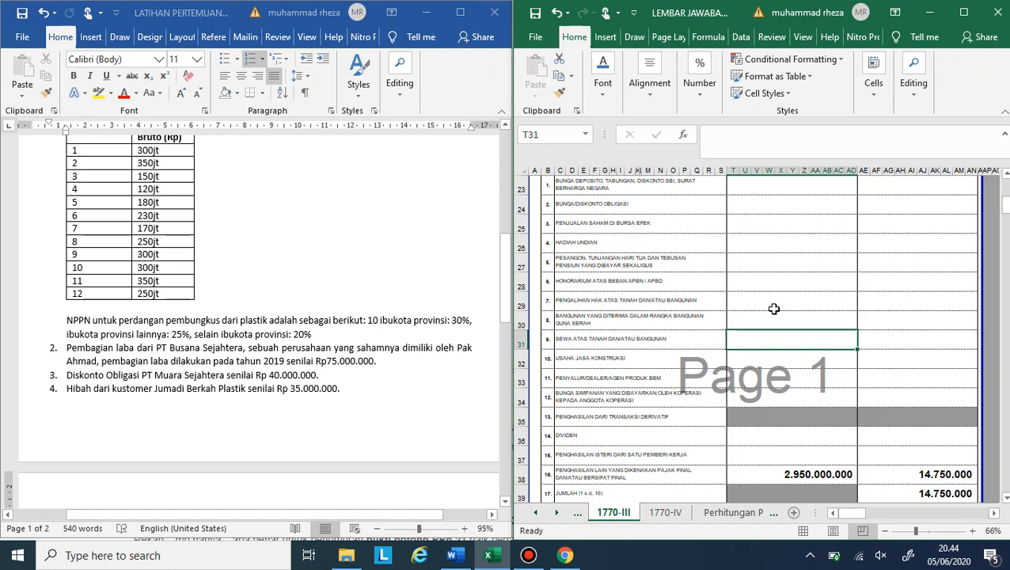
{"action": "left_click", "coordinate": [773, 440]}
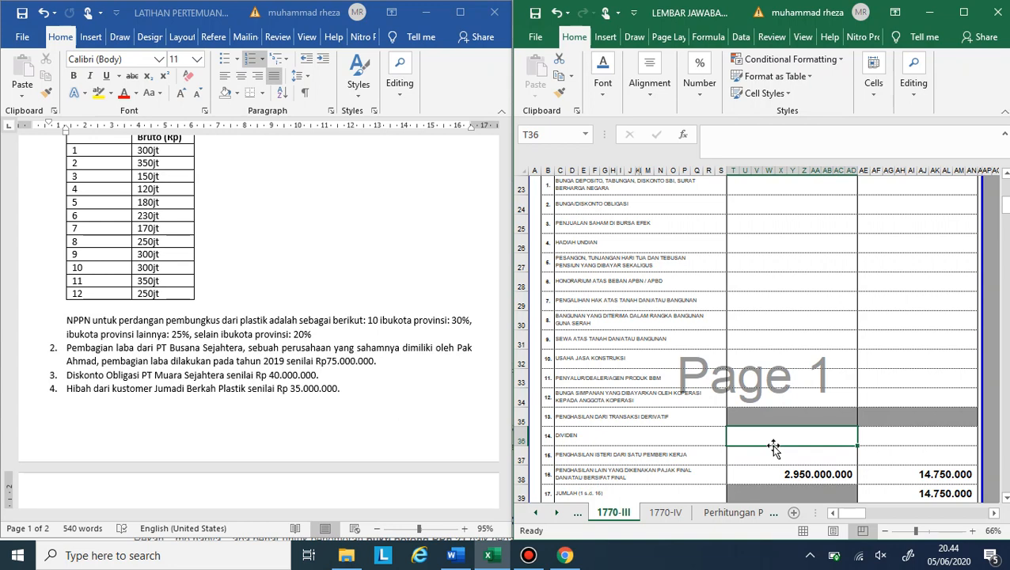
{"action": "type", "text": "75"}
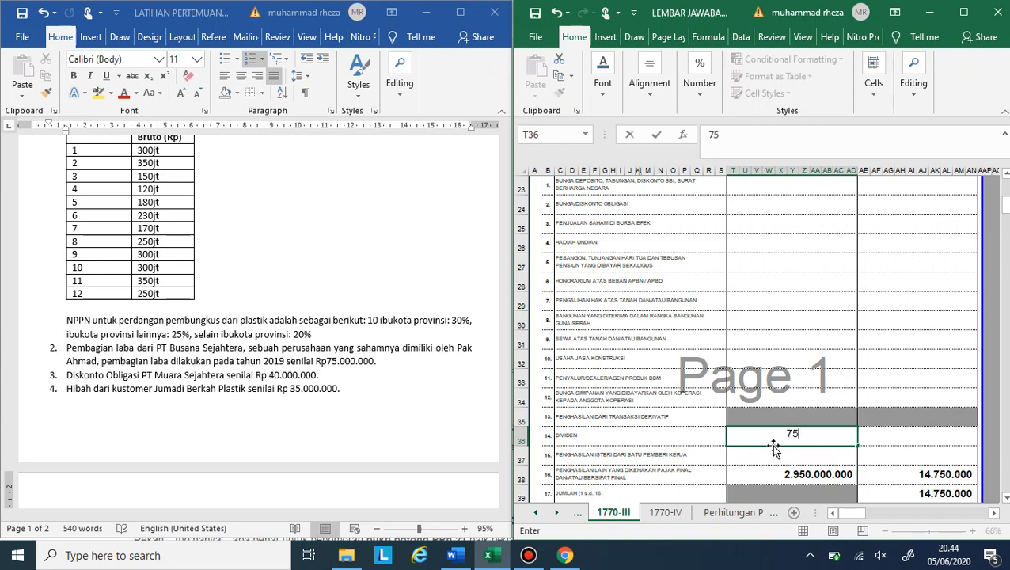
{"action": "type", "text": ".00"}
{"action": "type", "text": "0.000"}
{"action": "key", "text": "Tab"}
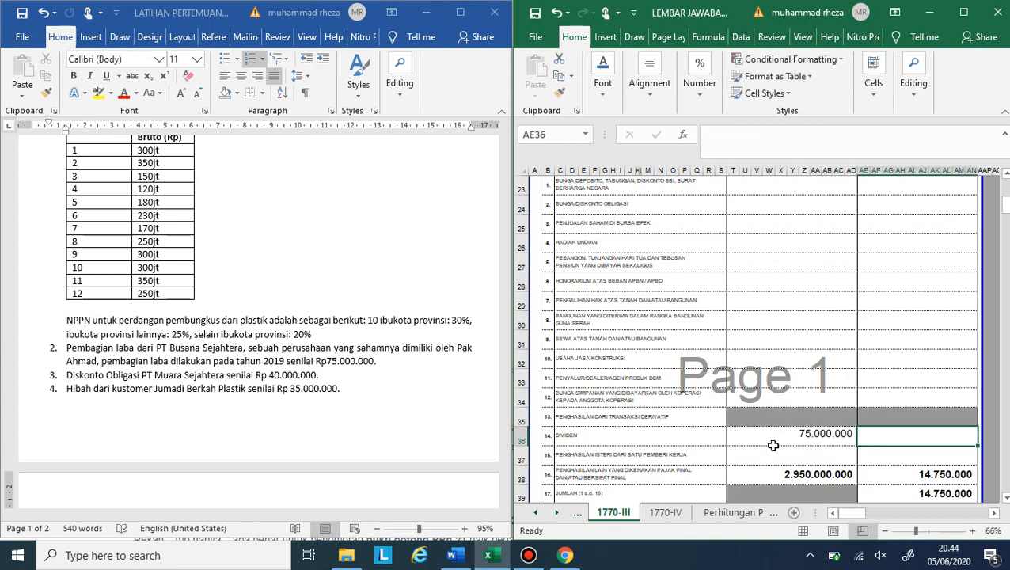
Calculate the PPh Terutang for the Dividen row as its gross income times 10%
{"action": "type", "text": "="}
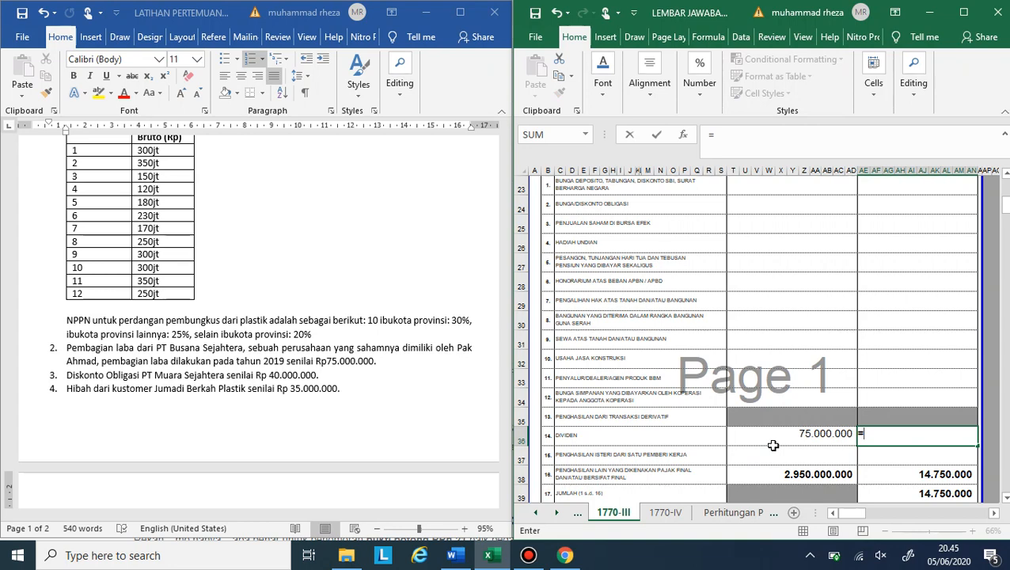
{"action": "left_click", "coordinate": [773, 446]}
{"action": "type", "text": "*10"}
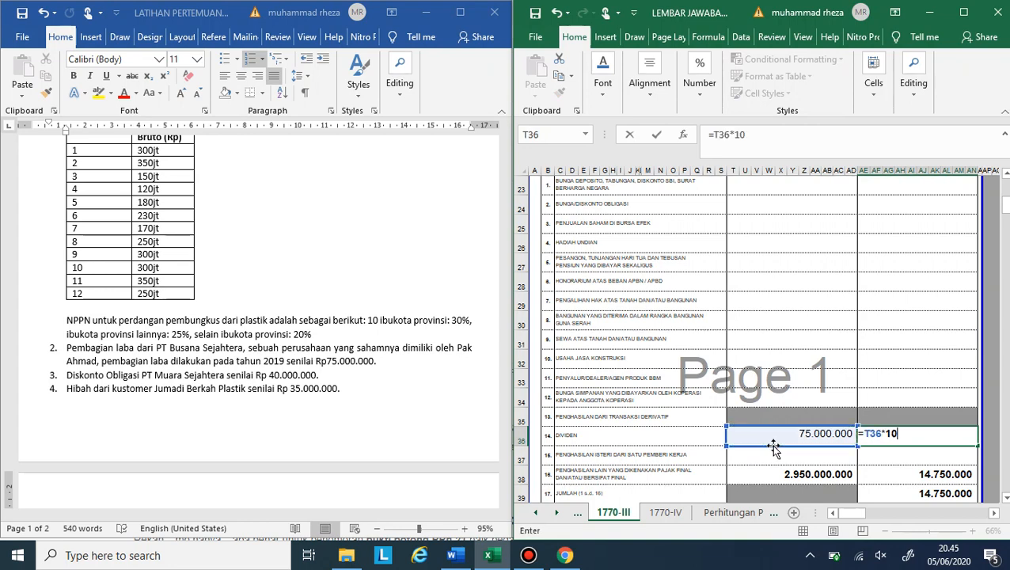
{"action": "key", "text": "Return"}
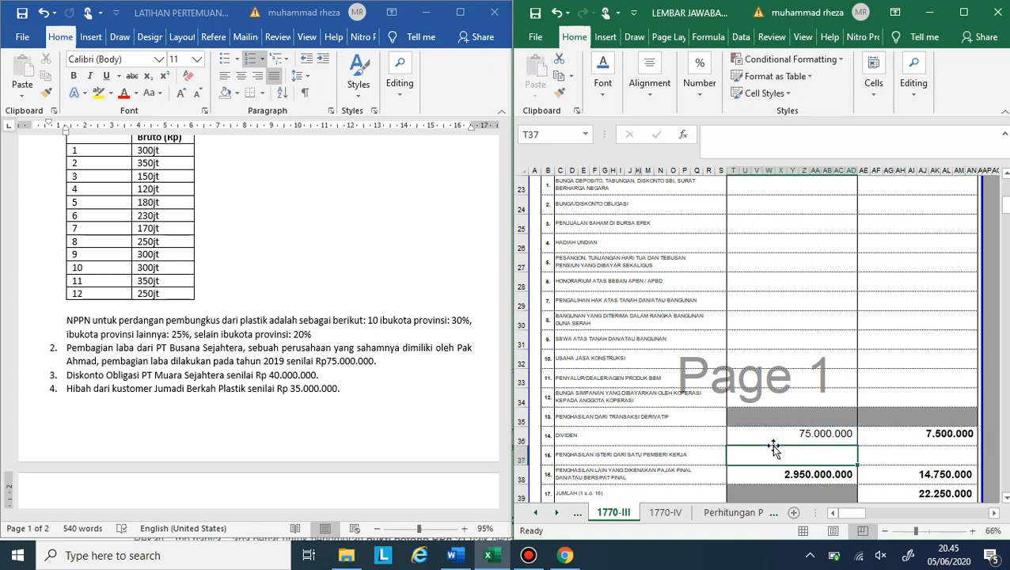
Enter the bond discount of 40.000.000 as gross income in the Bunga/Diskonto Obligasi row
{"action": "left_click", "coordinate": [230, 363]}
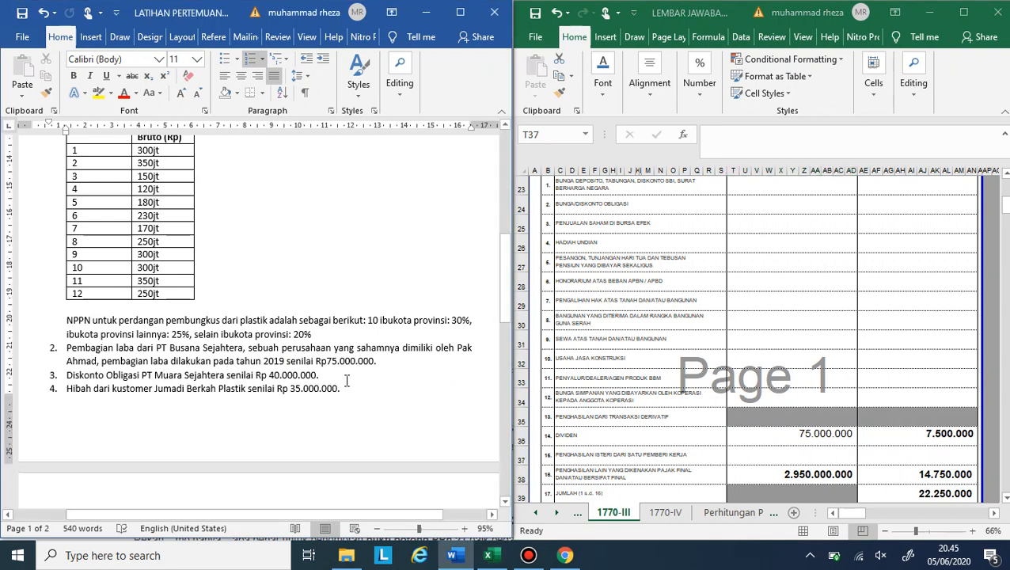
{"action": "scroll", "coordinate": [348, 382], "scroll_direction": "up", "scroll_amount": 1}
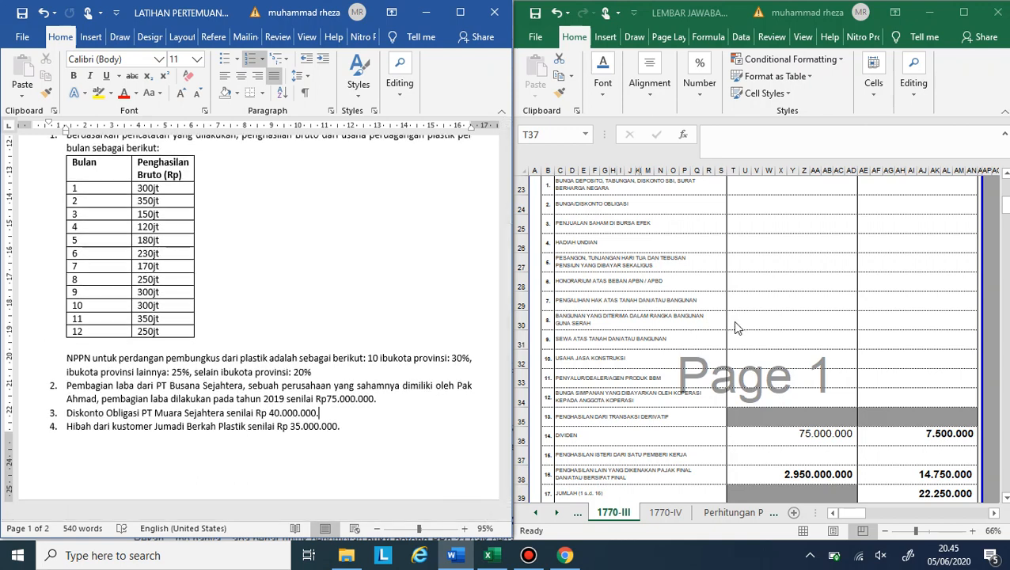
{"action": "scroll", "coordinate": [804, 237], "scroll_direction": "up", "scroll_amount": 2}
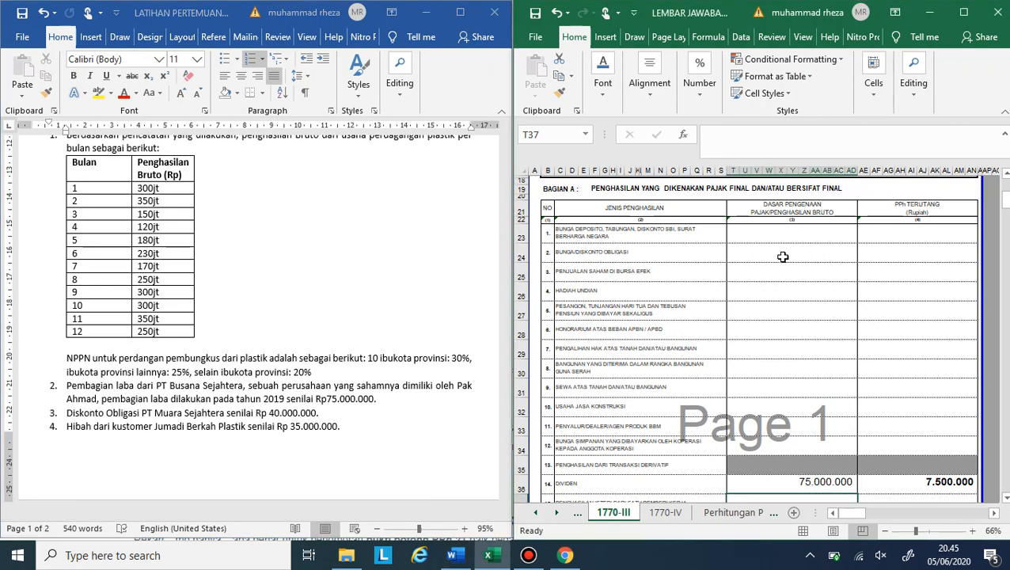
{"action": "left_click", "coordinate": [783, 253]}
{"action": "type", "text": "40"}
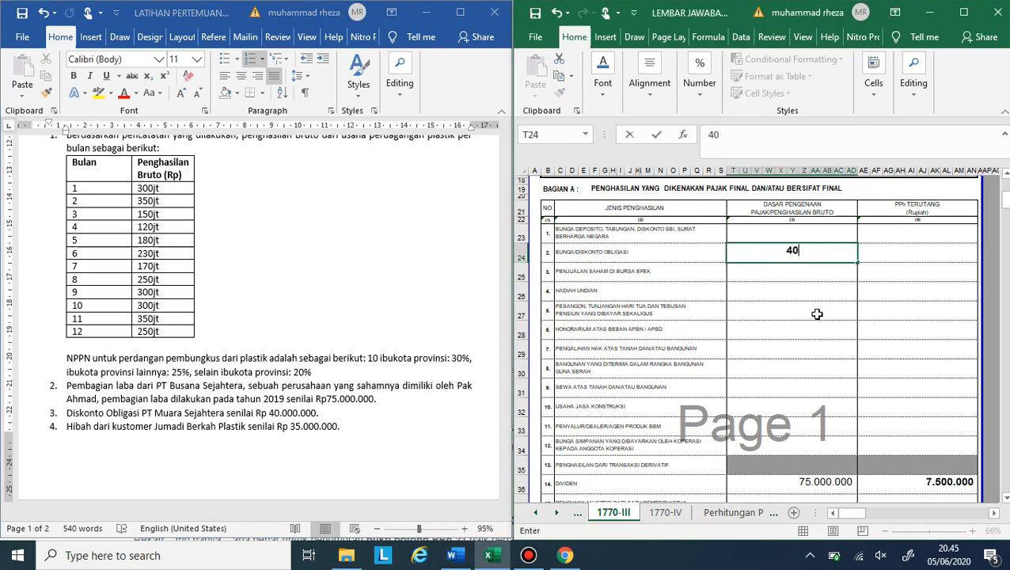
{"action": "type", "text": ".000.000"}
{"action": "key", "text": "Tab"}
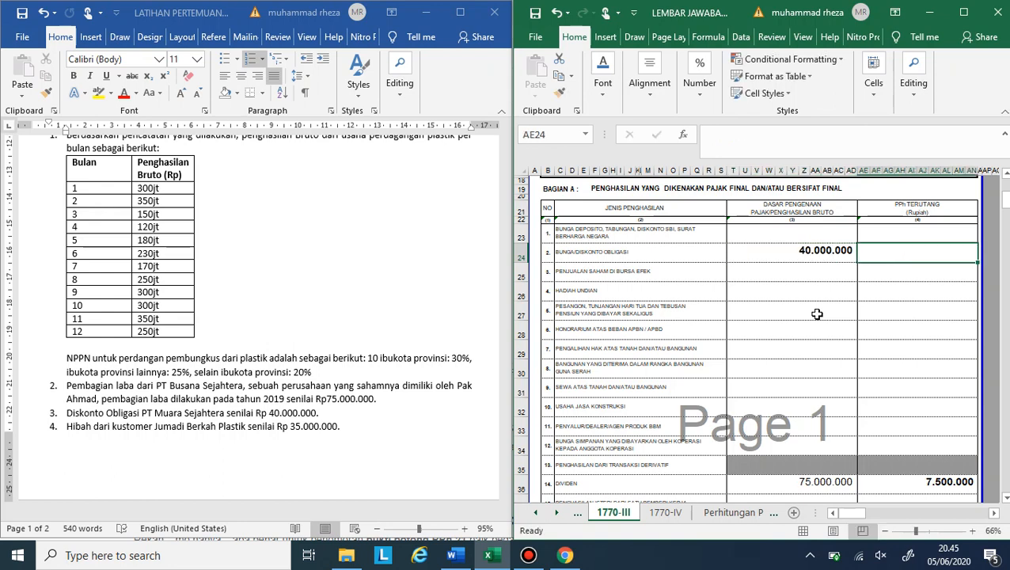
Calculate the PPh Terutang for the Bunga/Diskonto Obligasi row as its gross income times 0,2
{"action": "type", "text": "="}
{"action": "key", "text": "Left"}
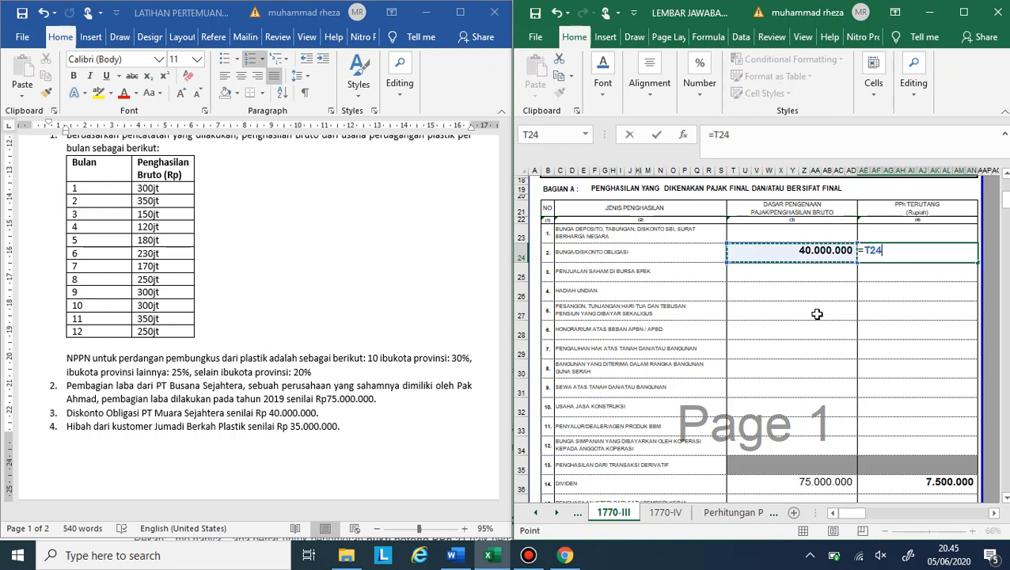
{"action": "type", "text": "*0,2"}
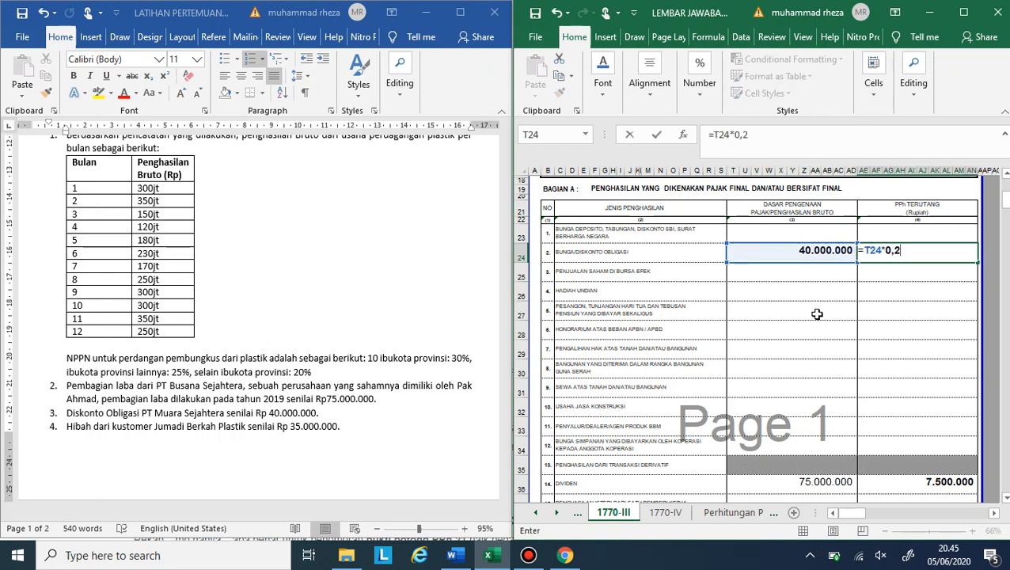
{"action": "key", "text": "Return"}
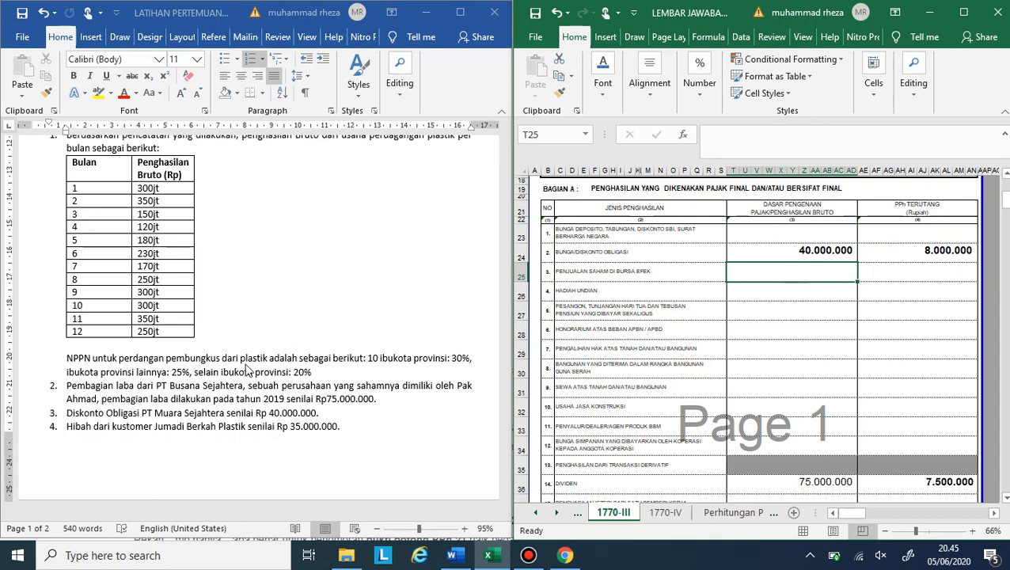
Enter the Bank BCA savings interest of 3.000.000 as gross income in the Bunga Deposito, Tabungan row of Bagian A
{"action": "scroll", "coordinate": [247, 369], "scroll_direction": "down", "scroll_amount": 1}
{"action": "scroll", "coordinate": [570, 343], "scroll_direction": "down", "scroll_amount": 4}
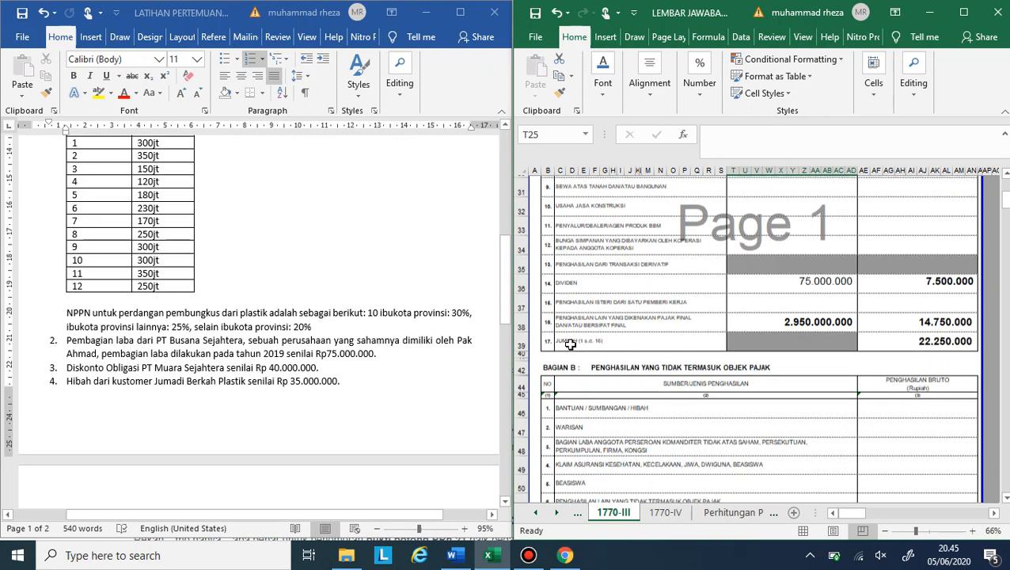
{"action": "scroll", "coordinate": [570, 343], "scroll_direction": "down", "scroll_amount": 1}
{"action": "scroll", "coordinate": [747, 286], "scroll_direction": "up", "scroll_amount": 4}
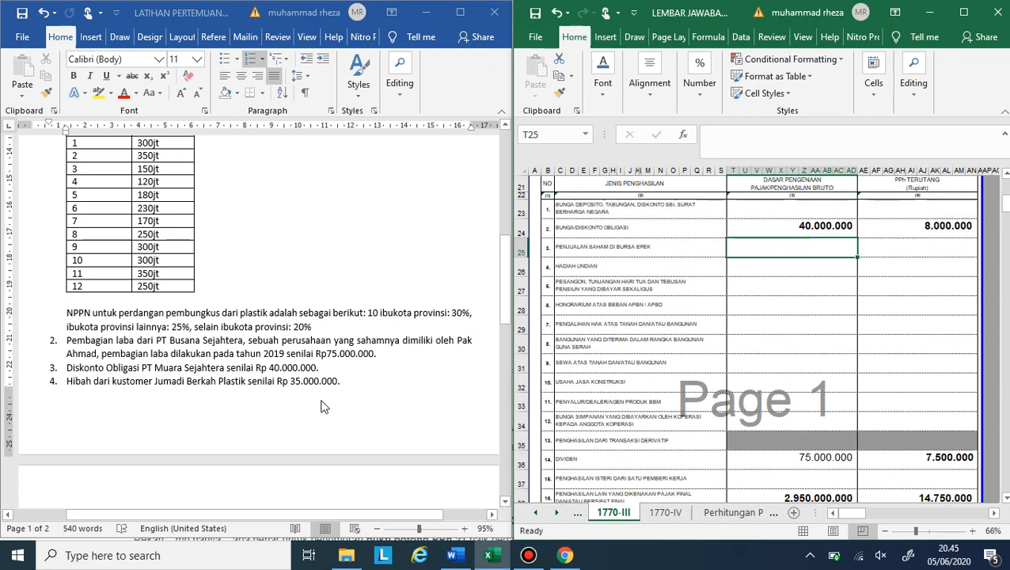
{"action": "scroll", "coordinate": [320, 406], "scroll_direction": "down", "scroll_amount": 8}
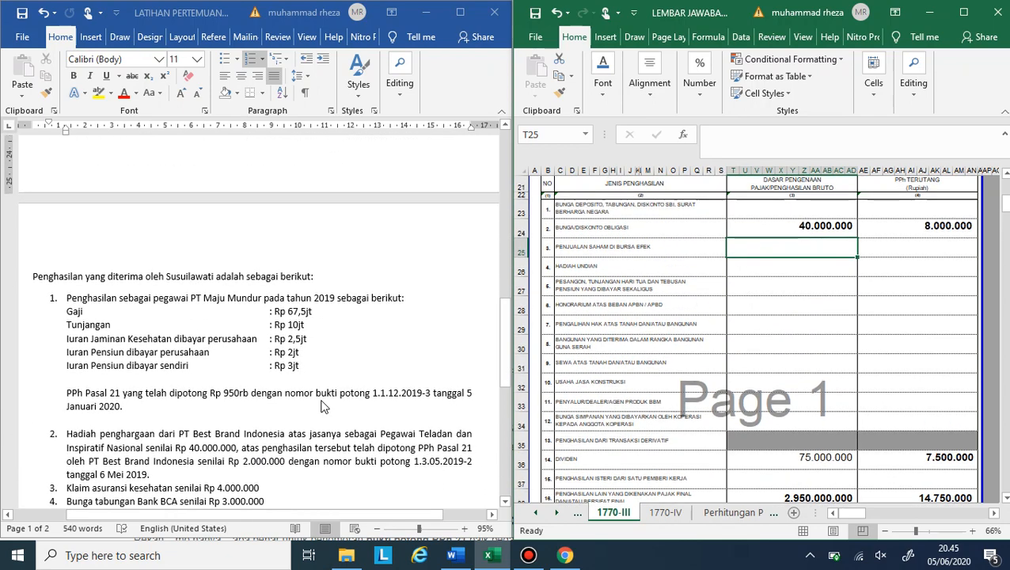
{"action": "scroll", "coordinate": [321, 406], "scroll_direction": "down", "scroll_amount": 1}
{"action": "left_click", "coordinate": [161, 318]}
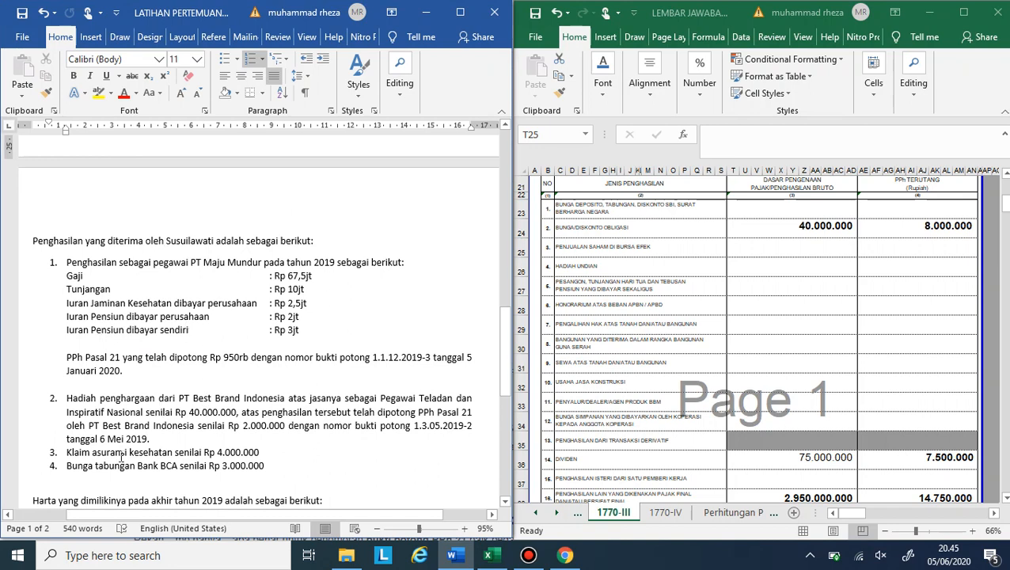
{"action": "left_click", "coordinate": [816, 209]}
{"action": "left_click", "coordinate": [815, 209]}
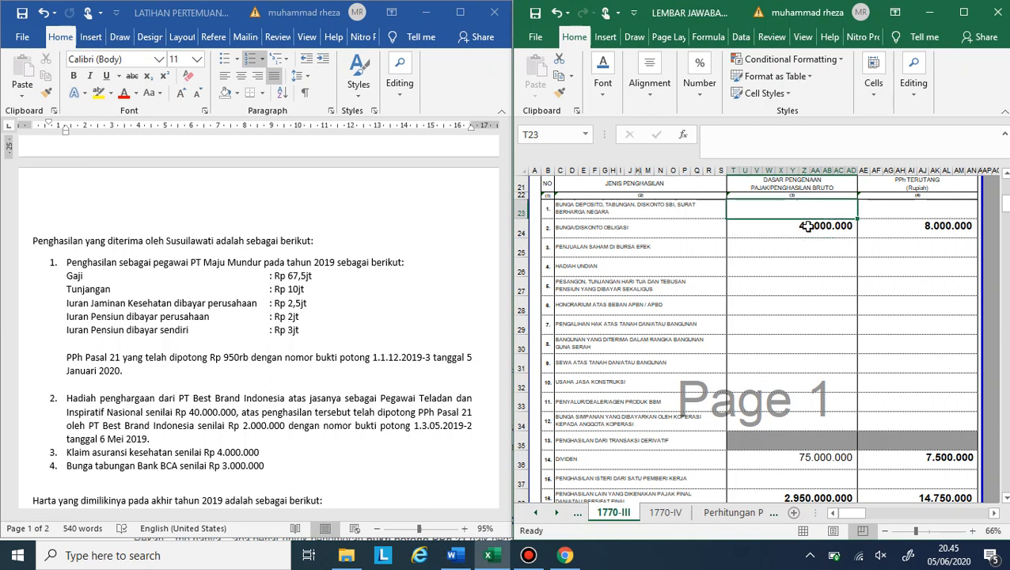
{"action": "type", "text": "3.000."}
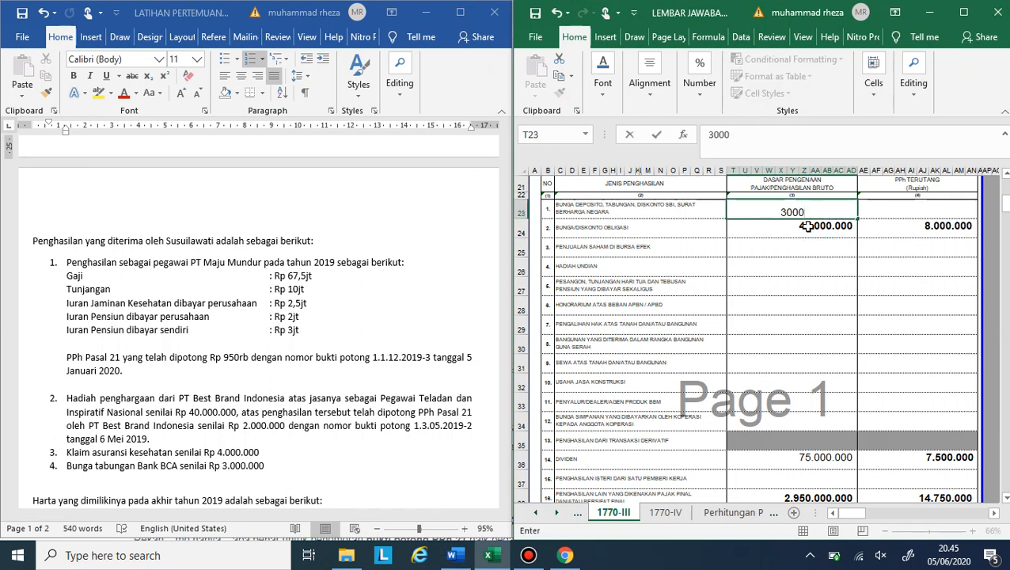
{"action": "type", "text": "000"}
{"action": "key", "text": "Tab"}
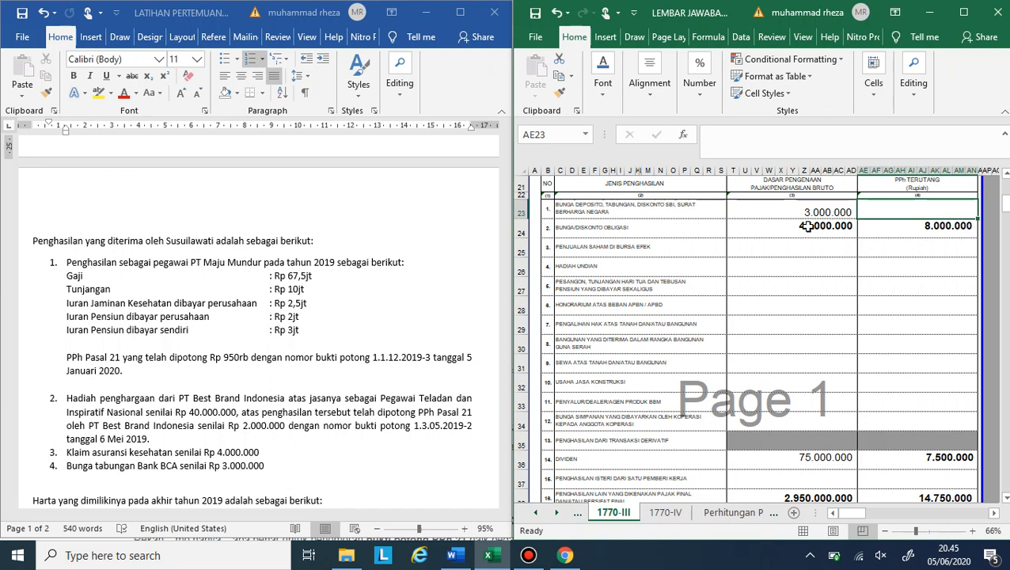
Change the PPh Terutang formula in the Bunga/Diskonto Obligasi row to gross income times 0,15
{"action": "left_click", "coordinate": [805, 227]}
{"action": "left_click", "coordinate": [864, 227]}
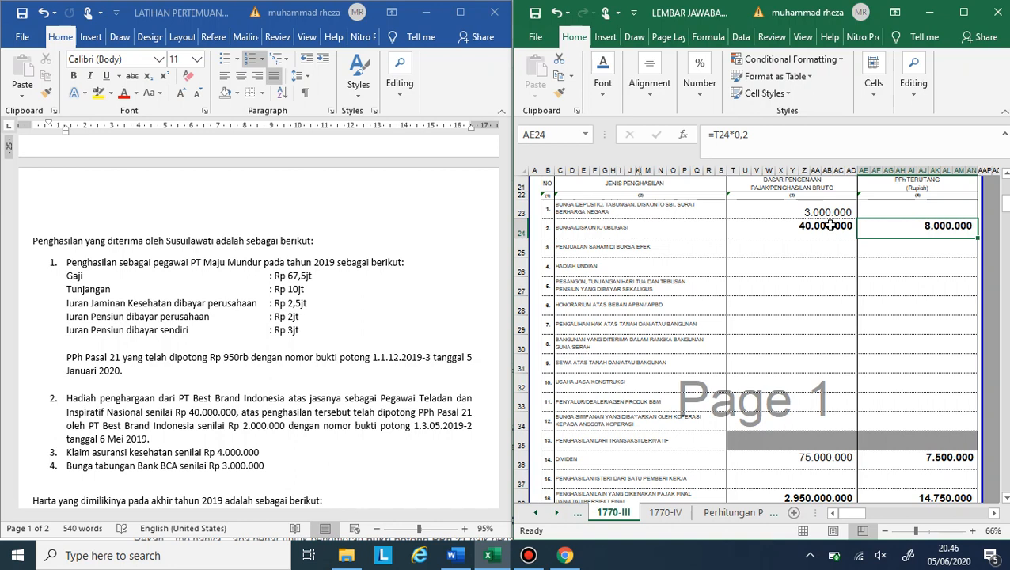
{"action": "left_click", "coordinate": [758, 137]}
{"action": "key", "text": "BackSpace"}
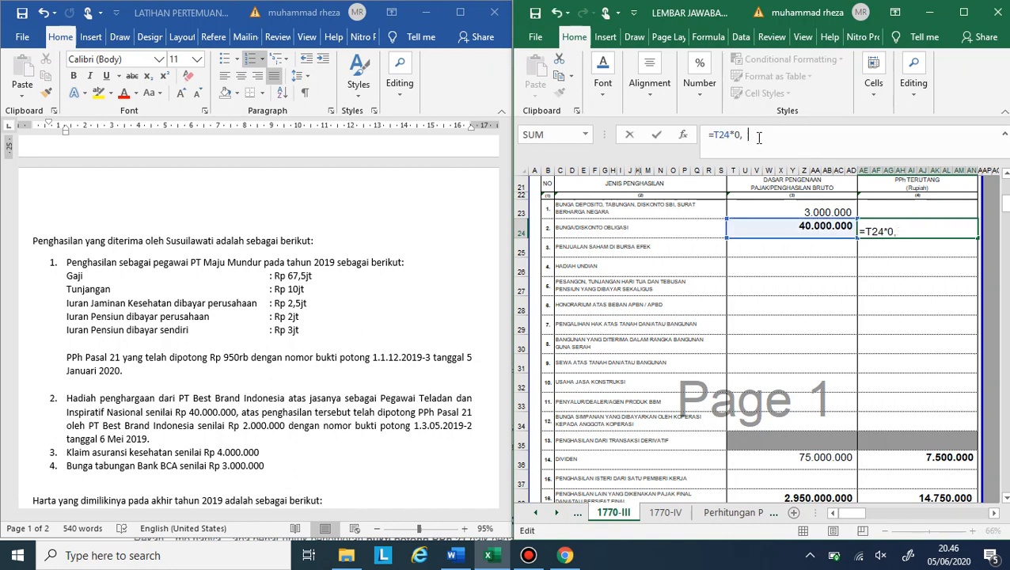
{"action": "type", "text": "15"}
{"action": "key", "text": "Return"}
Calculate the PPh Terutang for the Bunga Deposito, Tabungan row as its gross income times 0,2
{"action": "left_click", "coordinate": [920, 211]}
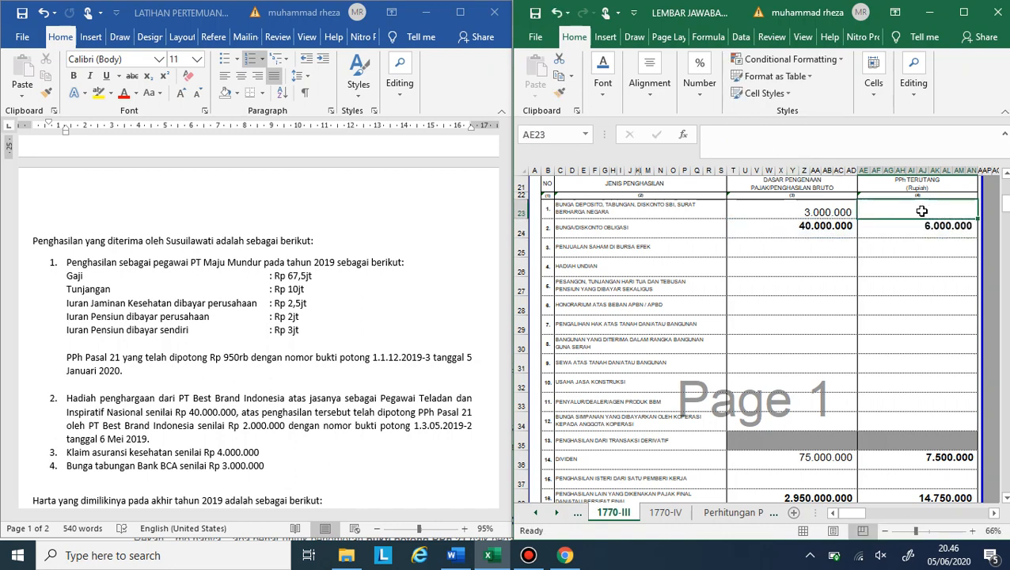
{"action": "type", "text": "="}
{"action": "key", "text": "Left"}
{"action": "type", "text": "*0,2"}
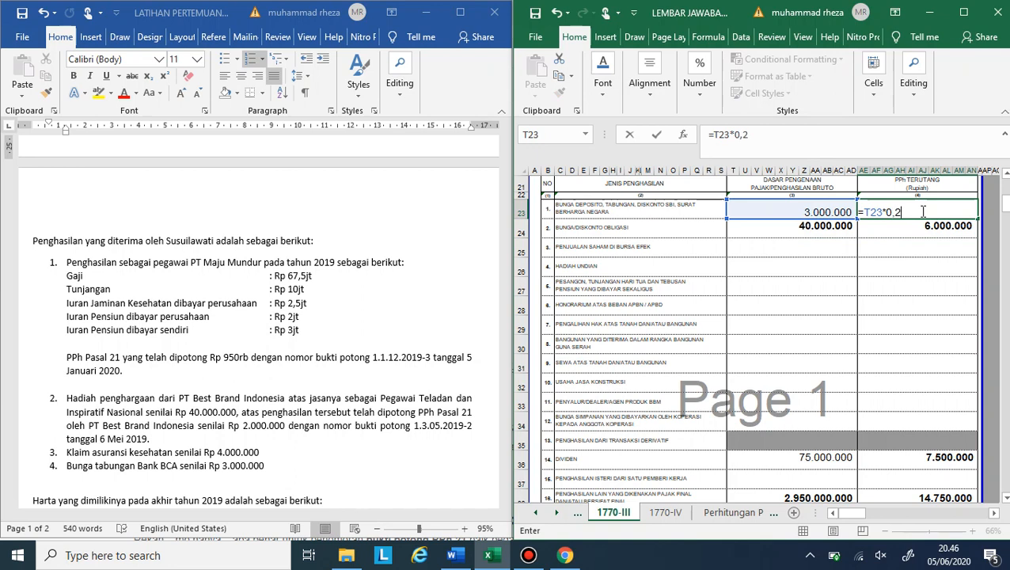
{"action": "key", "text": "Return"}
{"action": "key", "text": "Left"}
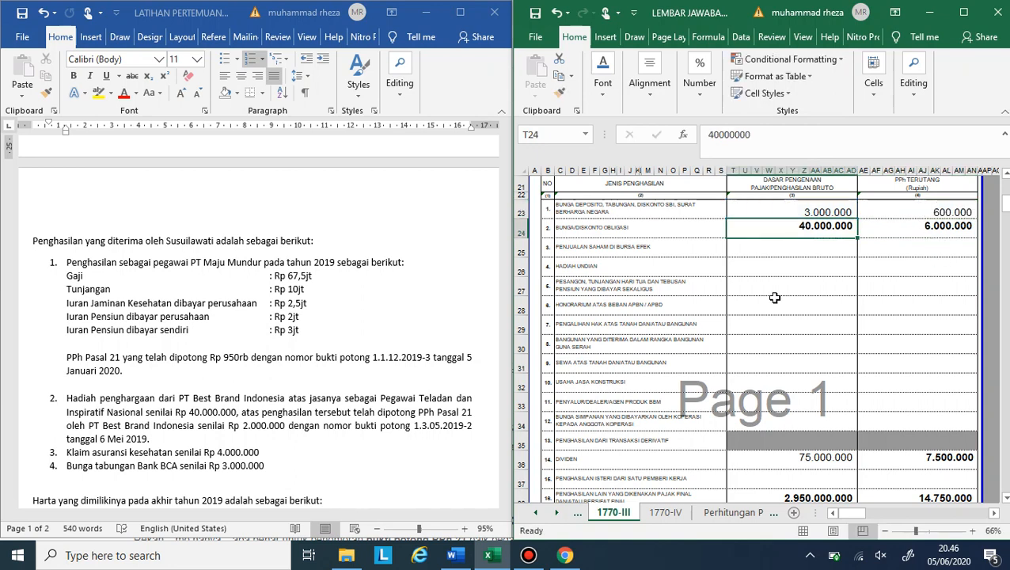
Replace the PPh Terutang total in the Jumlah row of Bagian A with a sum over AE23:AN38
{"action": "scroll", "coordinate": [734, 295], "scroll_direction": "down", "scroll_amount": 2}
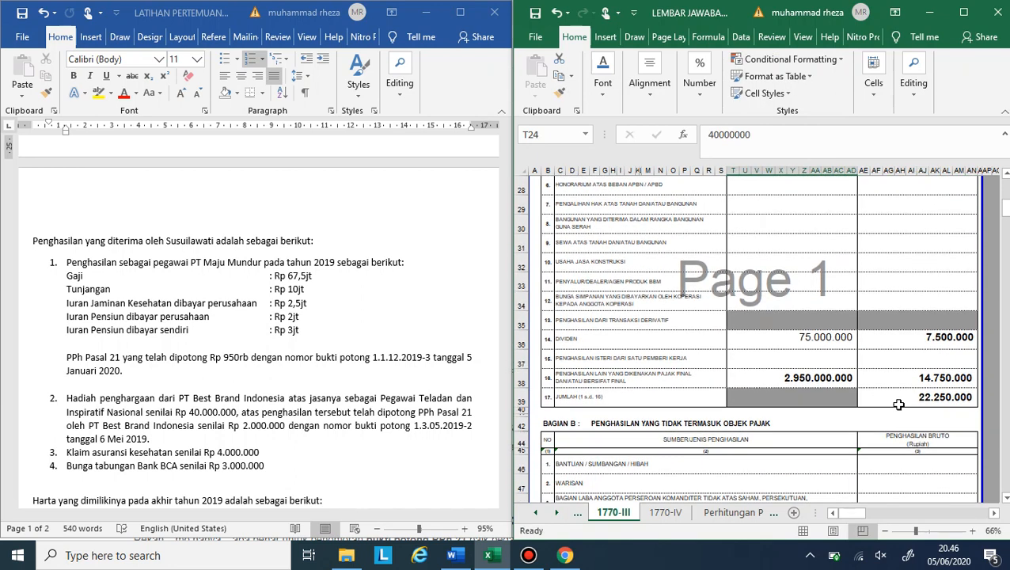
{"action": "left_click", "coordinate": [953, 398]}
{"action": "scroll", "coordinate": [953, 400], "scroll_direction": "up", "scroll_amount": 1}
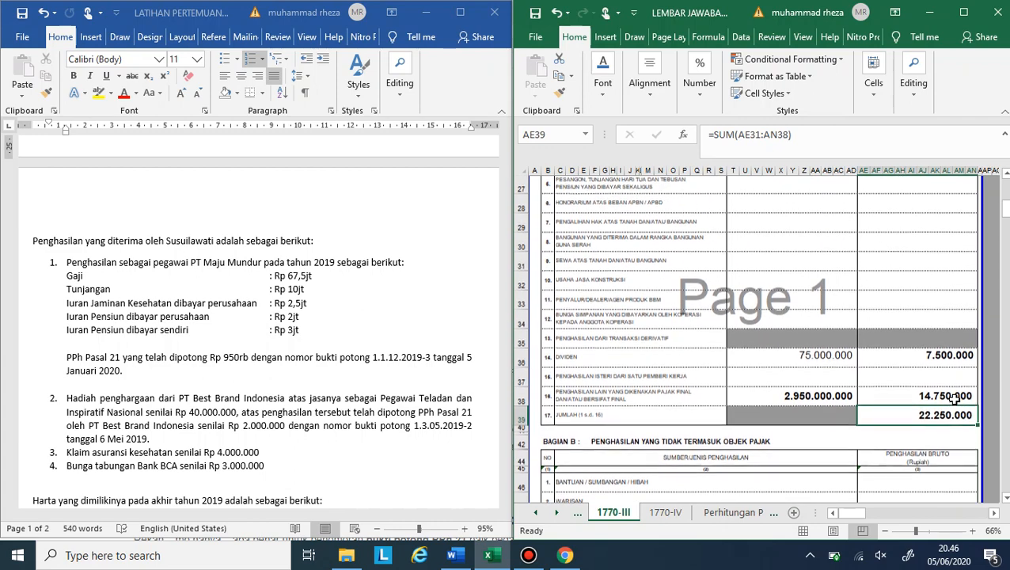
{"action": "type", "text": "=sum("}
{"action": "left_click_drag", "start_coordinate": [953, 399], "coordinate": [954, 398]}
{"action": "key", "text": "shift+Up"}
{"action": "key", "text": "shift+Up"}
{"action": "key", "text": "shift+Up"}
{"action": "key", "text": "shift+Up"}
{"action": "key", "text": "shift+Up"}
{"action": "key", "text": "shift+Up"}
{"action": "key", "text": "shift+Up"}
{"action": "key", "text": "shift+Up"}
{"action": "key", "text": "shift+Up"}
{"action": "key", "text": "shift+Up"}
{"action": "key", "text": "shift+Up"}
{"action": "key", "text": "shift+Up"}
{"action": "key", "text": "shift+Up"}
{"action": "key", "text": "shift+Up"}
{"action": "key", "text": "shift+Up"}
{"action": "key", "text": "shift+Up"}
{"action": "key", "text": "shift+Down"}
{"action": "key", "text": "shift+Down"}
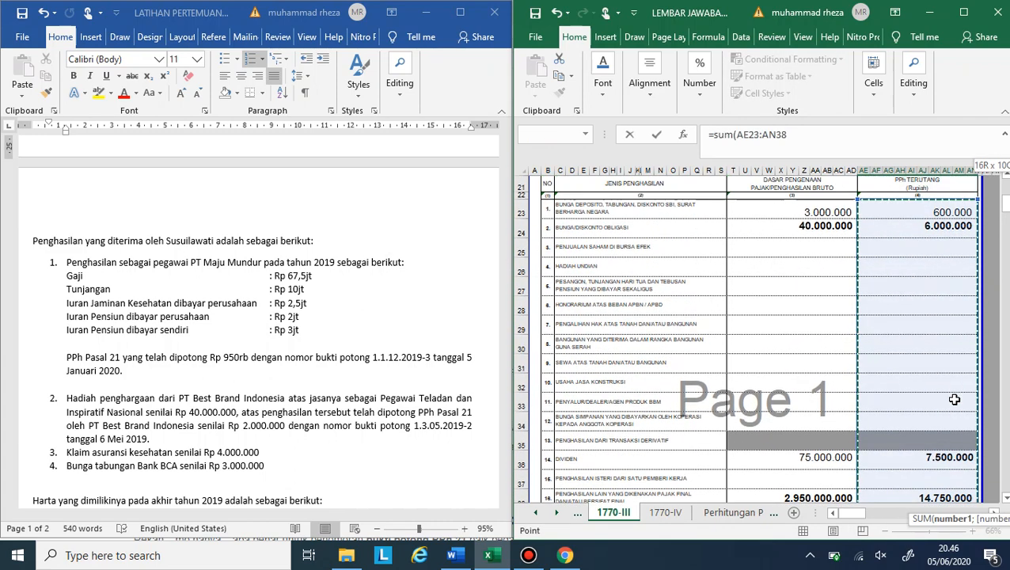
{"action": "key", "text": "Return"}
Check the income items in the Word case against Bagian A and Bagian B of form 1770-III
{"action": "scroll", "coordinate": [954, 400], "scroll_direction": "down", "scroll_amount": 3}
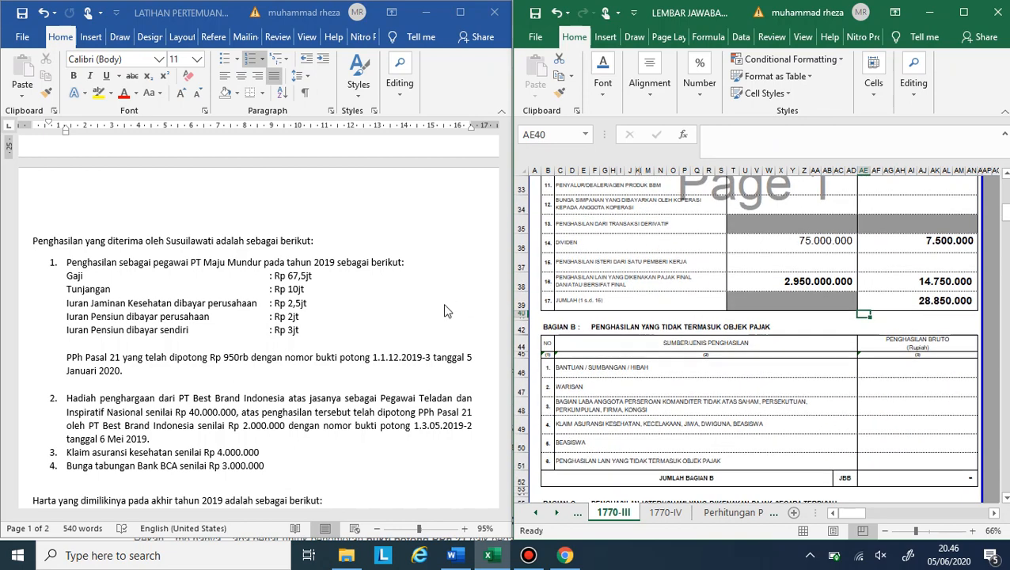
{"action": "scroll", "coordinate": [346, 388], "scroll_direction": "down", "scroll_amount": 2}
{"action": "scroll", "coordinate": [347, 386], "scroll_direction": "up", "scroll_amount": 3}
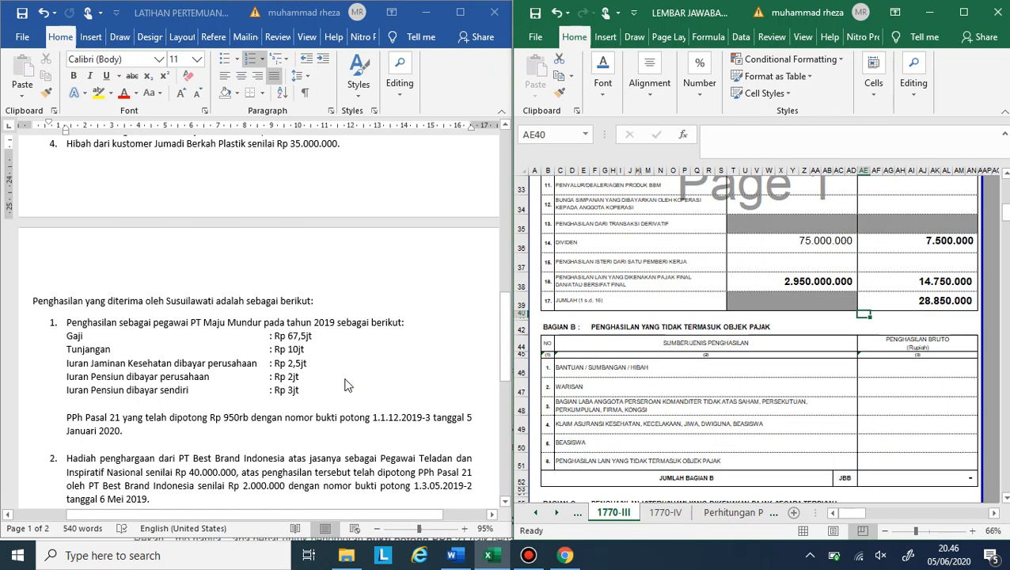
{"action": "scroll", "coordinate": [346, 386], "scroll_direction": "down", "scroll_amount": 2}
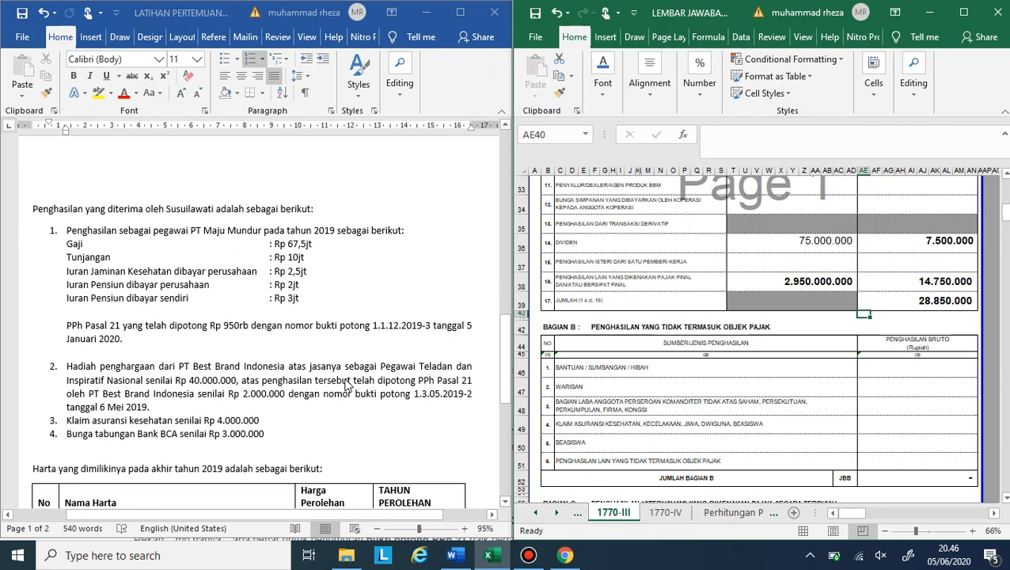
{"action": "scroll", "coordinate": [347, 385], "scroll_direction": "up", "scroll_amount": 7}
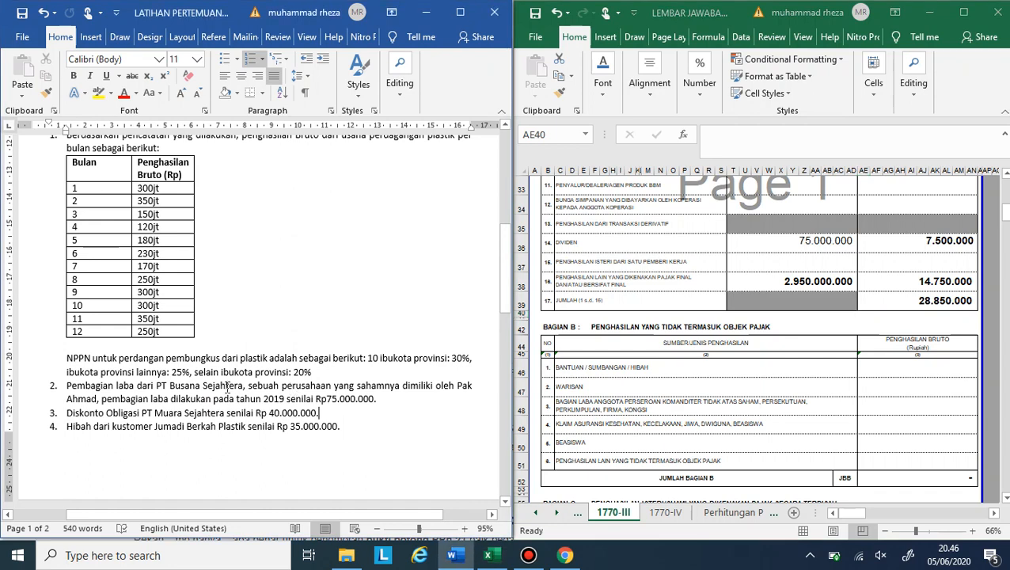
{"action": "left_click_drag", "start_coordinate": [171, 399], "coordinate": [247, 386]}
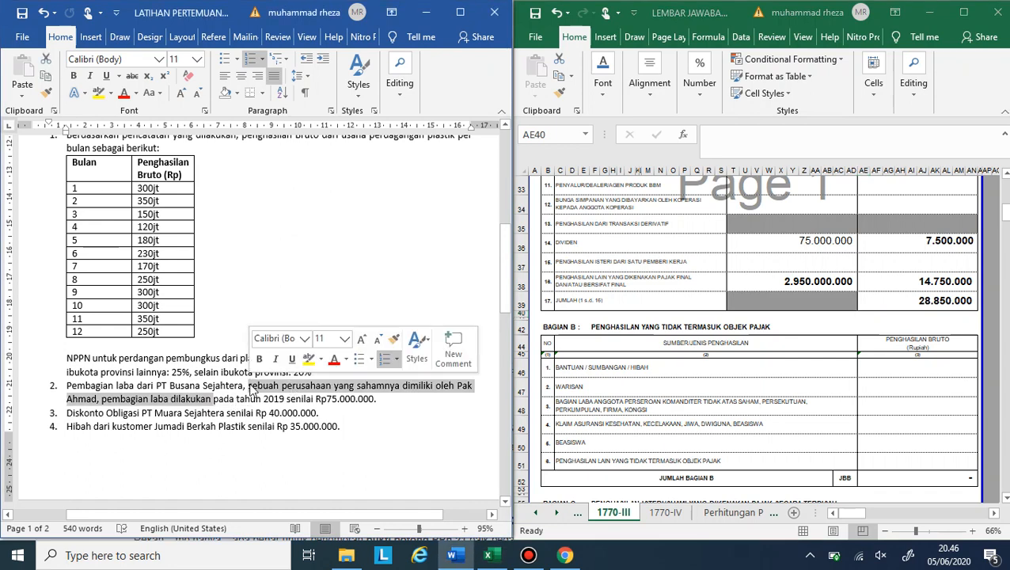
{"action": "left_click", "coordinate": [185, 412]}
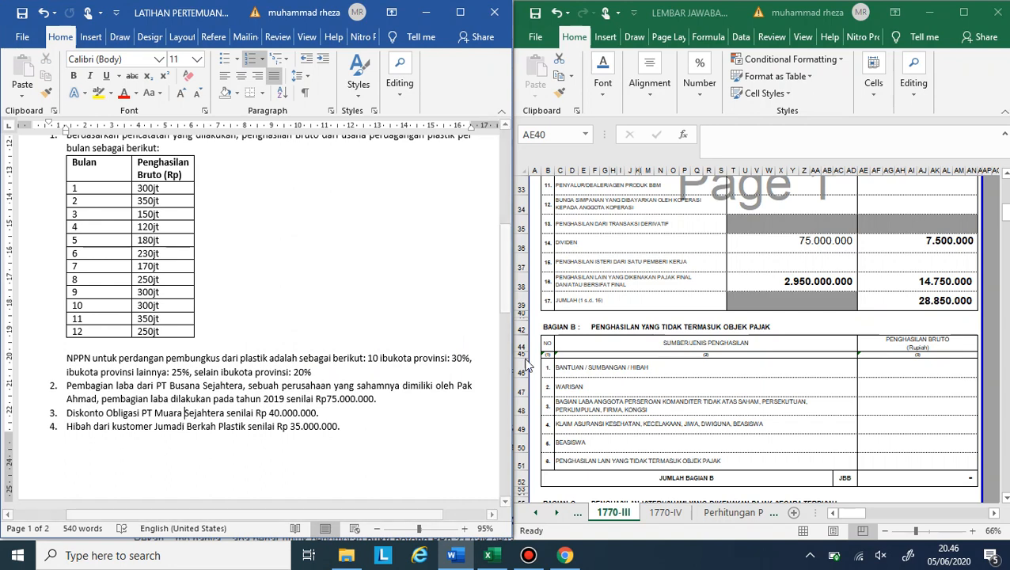
{"action": "scroll", "coordinate": [642, 323], "scroll_direction": "up", "scroll_amount": 3}
{"action": "scroll", "coordinate": [643, 323], "scroll_direction": "up", "scroll_amount": 1}
{"action": "scroll", "coordinate": [198, 374], "scroll_direction": "down", "scroll_amount": 1}
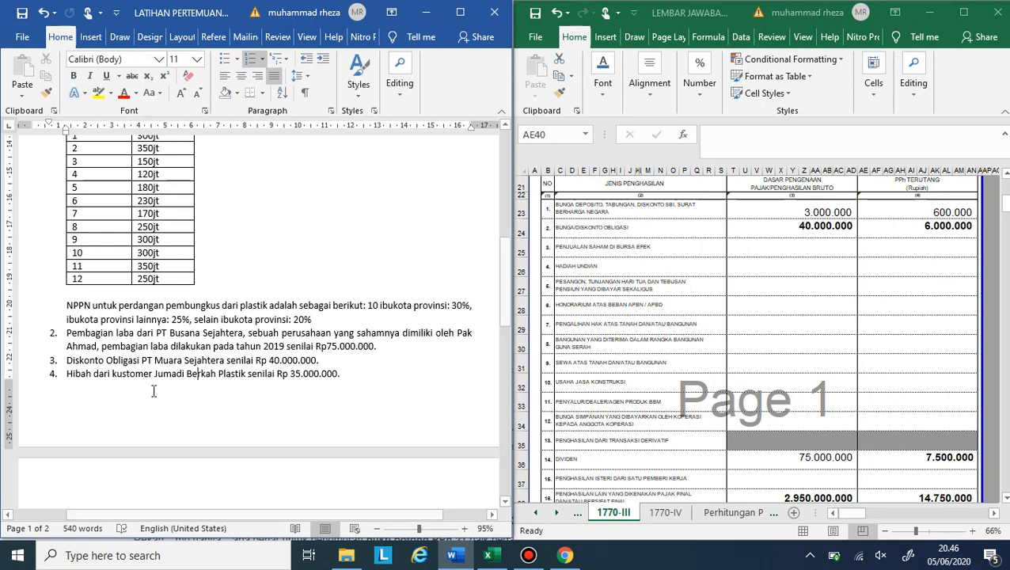
{"action": "scroll", "coordinate": [588, 244], "scroll_direction": "down", "scroll_amount": 7}
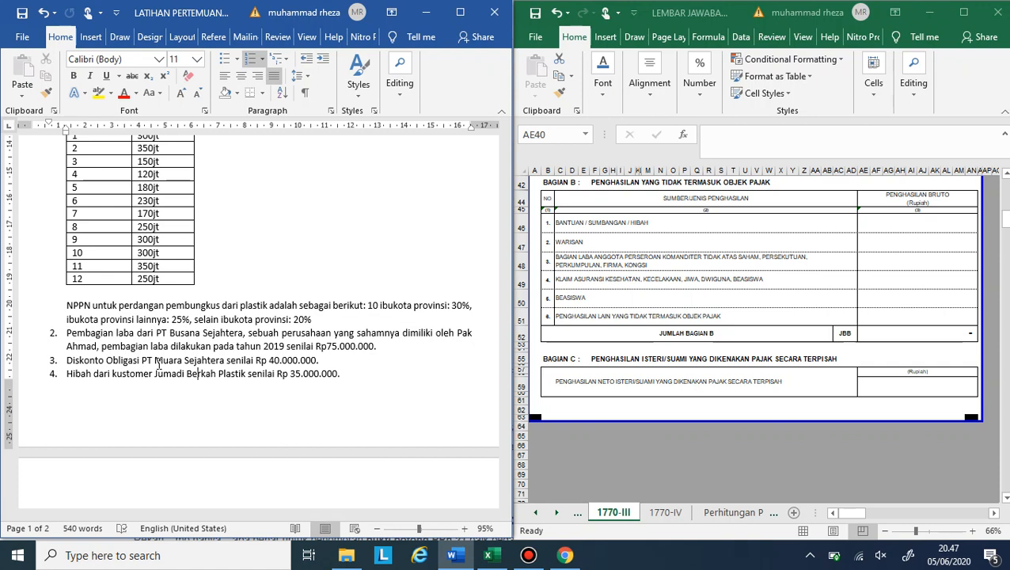
{"action": "scroll", "coordinate": [158, 364], "scroll_direction": "down", "scroll_amount": 3}
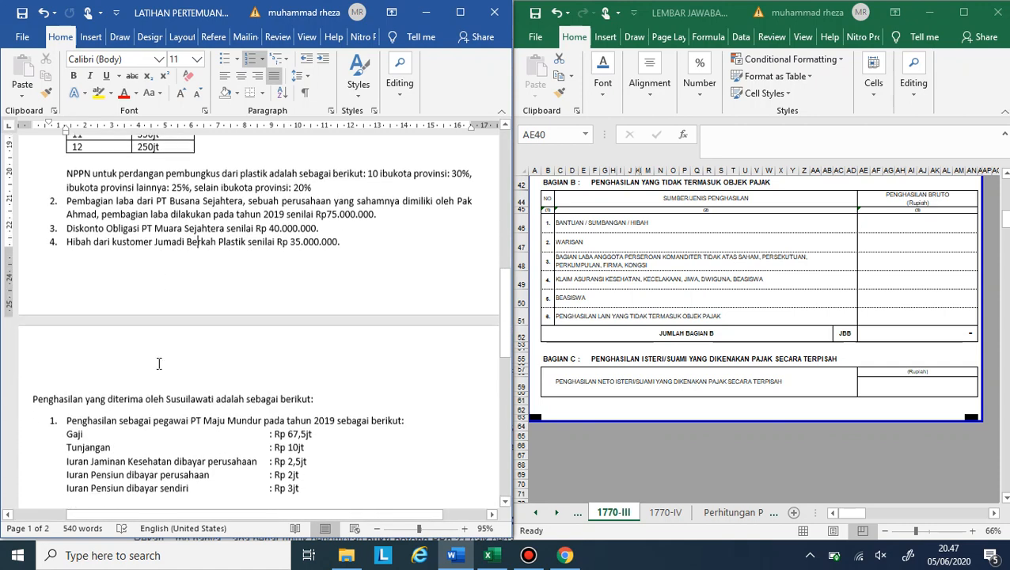
{"action": "scroll", "coordinate": [158, 364], "scroll_direction": "down", "scroll_amount": 3}
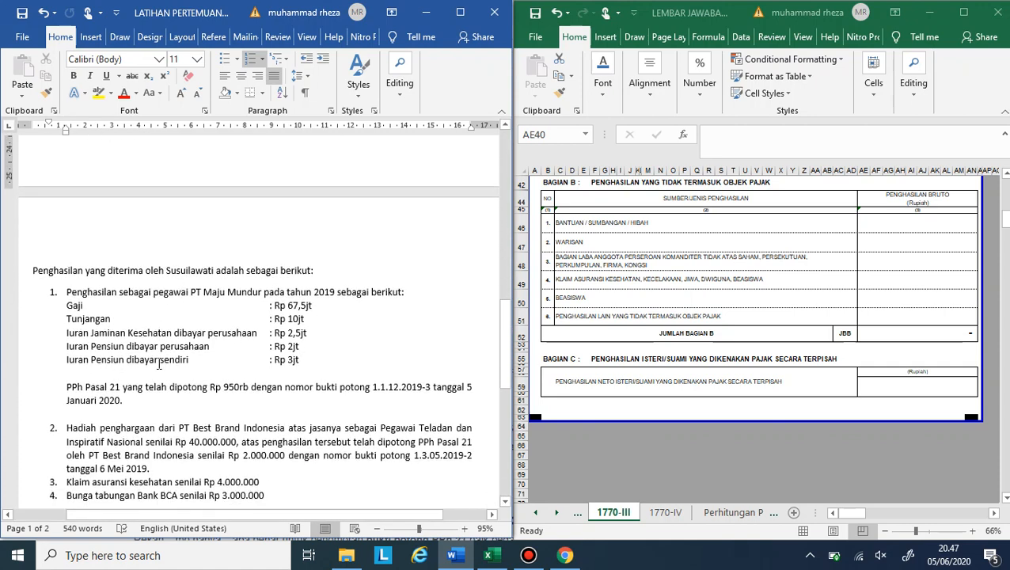
Correct the misspelled person's name in the "Penghasilan yang diterima oleh" line of the Word case
{"action": "left_click", "coordinate": [180, 261]}
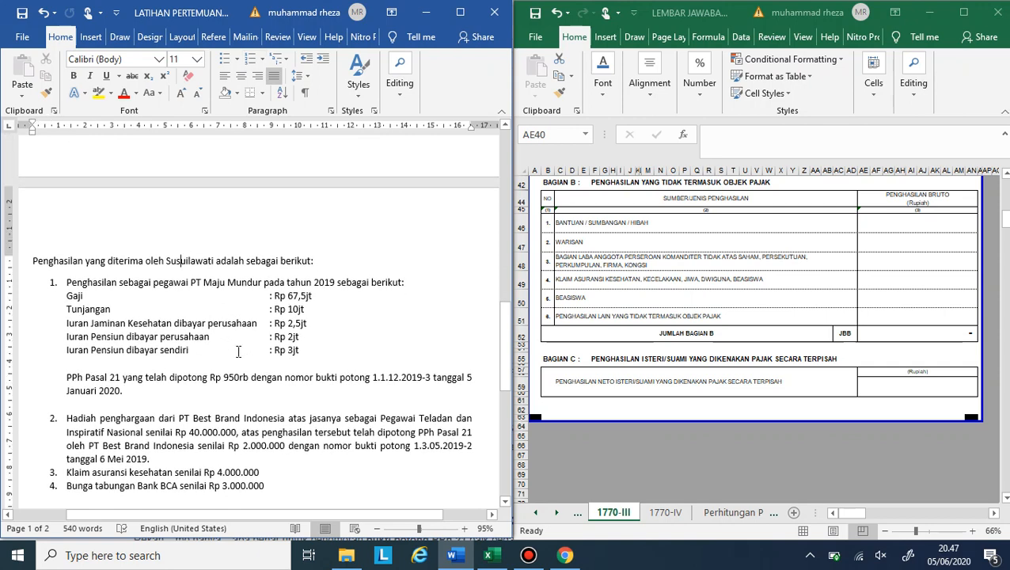
{"action": "key", "text": "BackSpace"}
{"action": "key", "text": "BackSpace"}
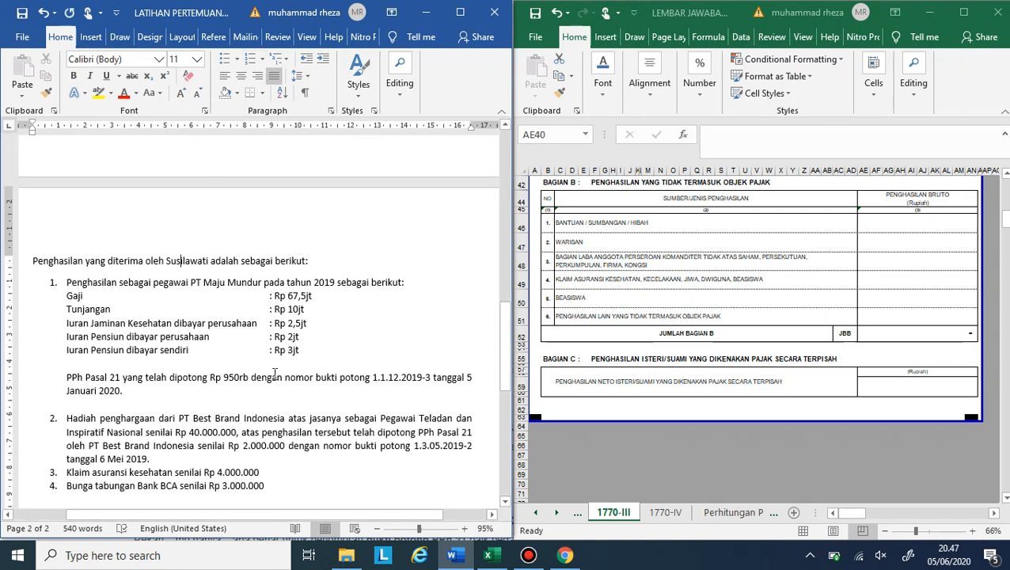
{"action": "scroll", "coordinate": [287, 336], "scroll_direction": "down", "scroll_amount": 2}
{"action": "type", "text": "i"}
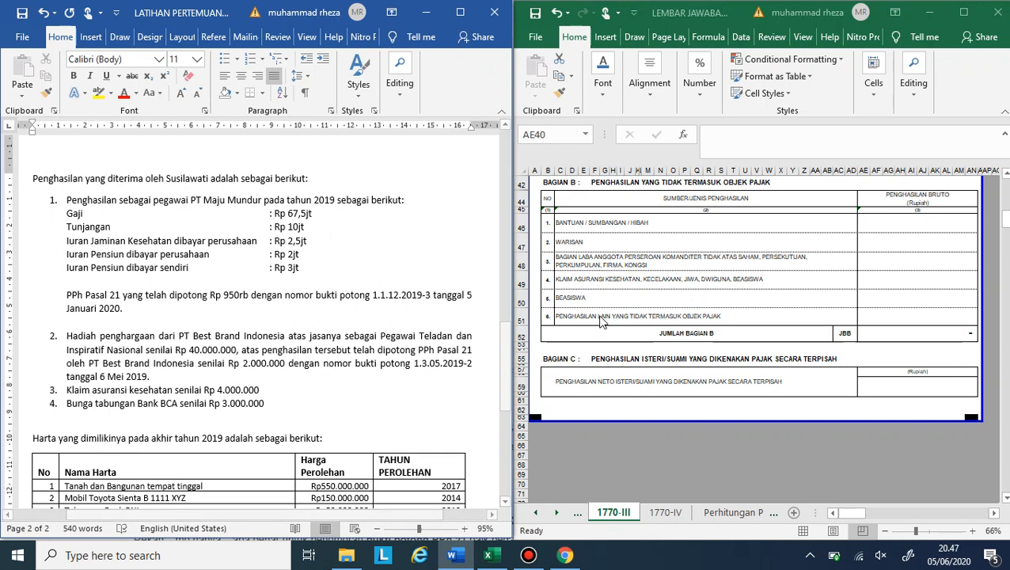
Enter the health insurance claim of 4.000.000 as gross income in the Klaim Asuransi Kesehatan row of Bagian B
{"action": "left_click", "coordinate": [890, 275]}
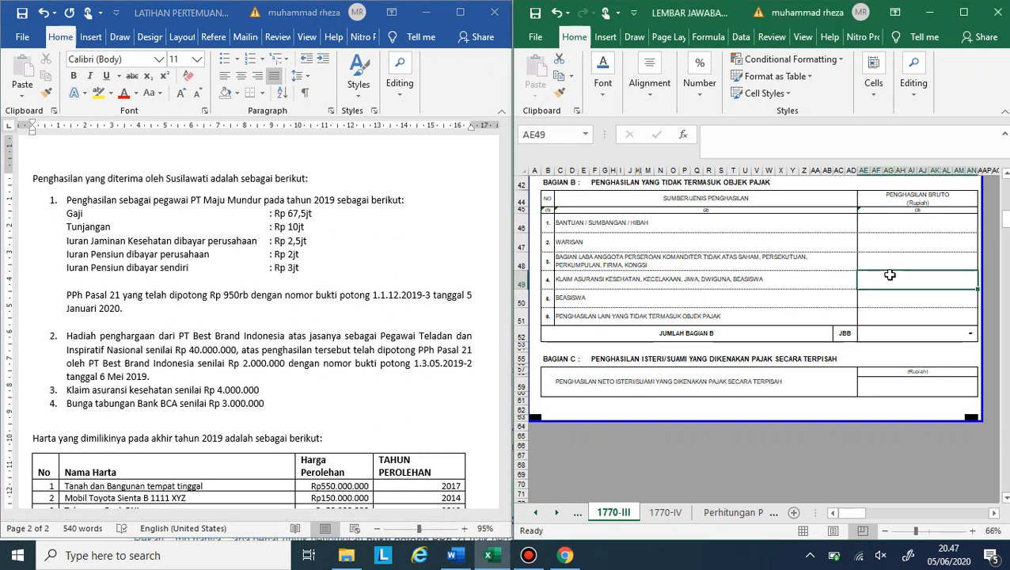
{"action": "type", "text": "4000000"}
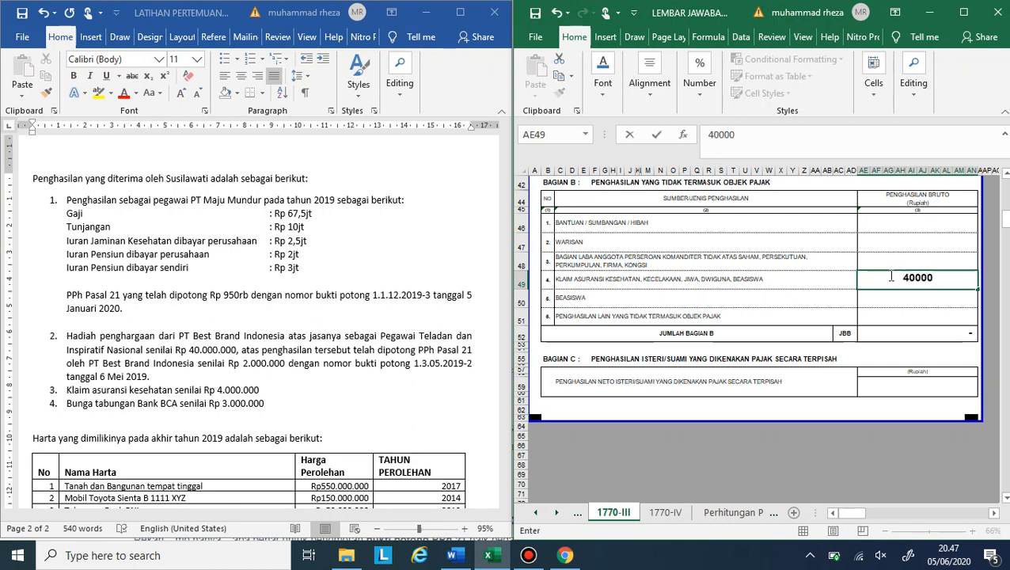
{"action": "key", "text": "ctrl+Return"}
{"action": "key", "text": "Down"}
{"action": "key", "text": "Down"}
{"action": "key", "text": "Down"}
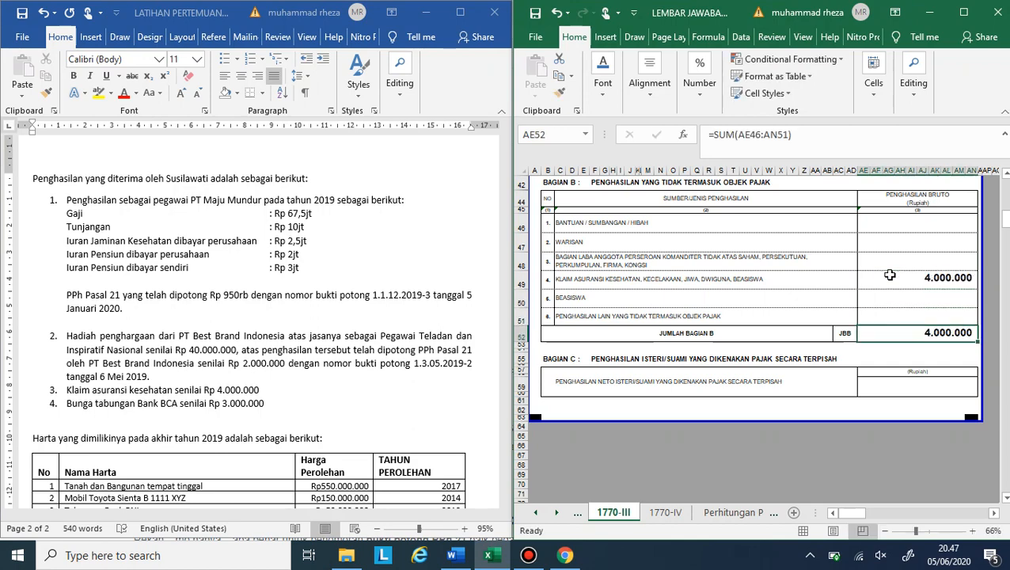
Open the 1770-II sheet and return to the income items on the first page of the Word case
{"action": "scroll", "coordinate": [890, 275], "scroll_direction": "up", "scroll_amount": 13}
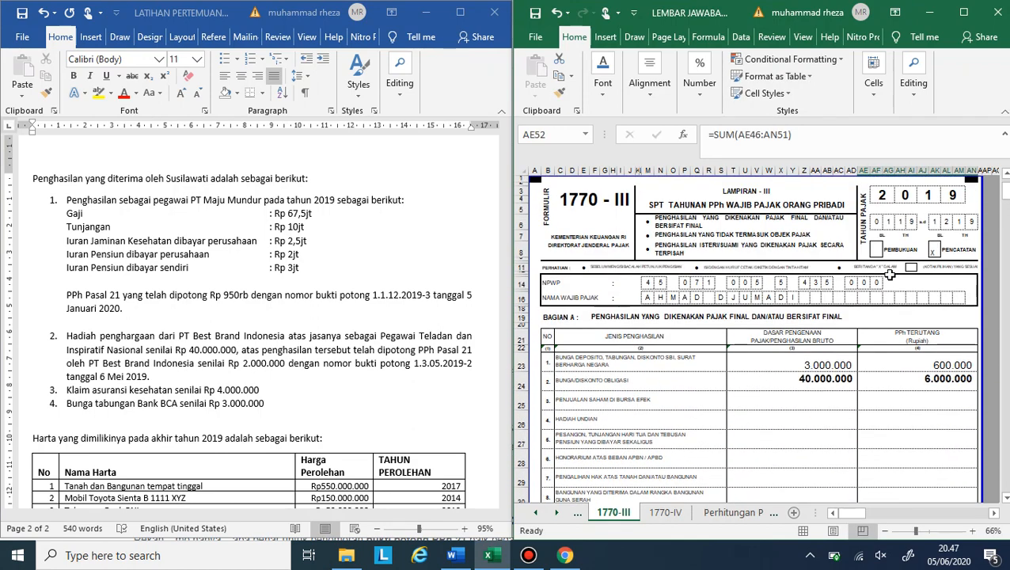
{"action": "left_click", "coordinate": [536, 513]}
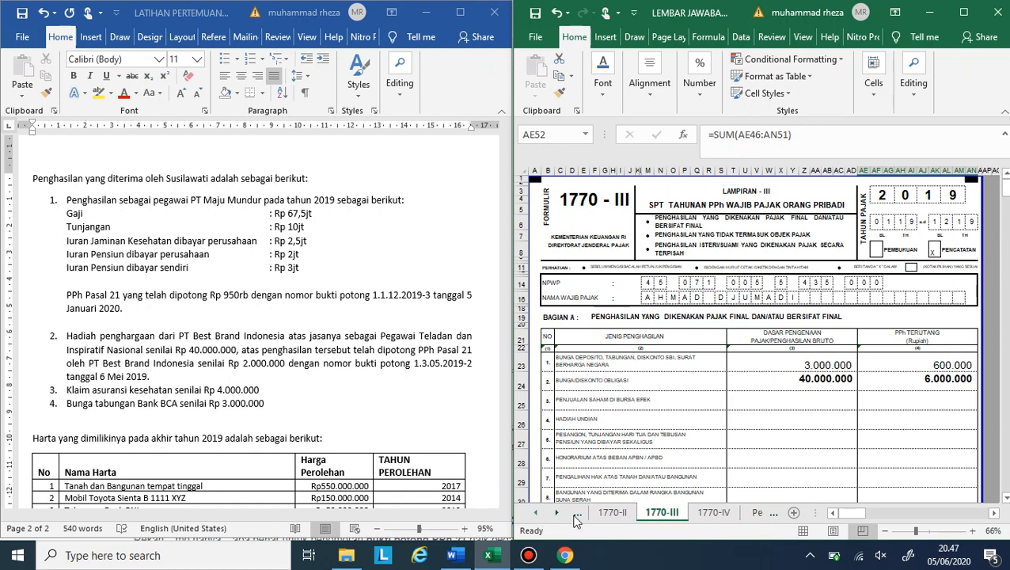
{"action": "left_click", "coordinate": [622, 516]}
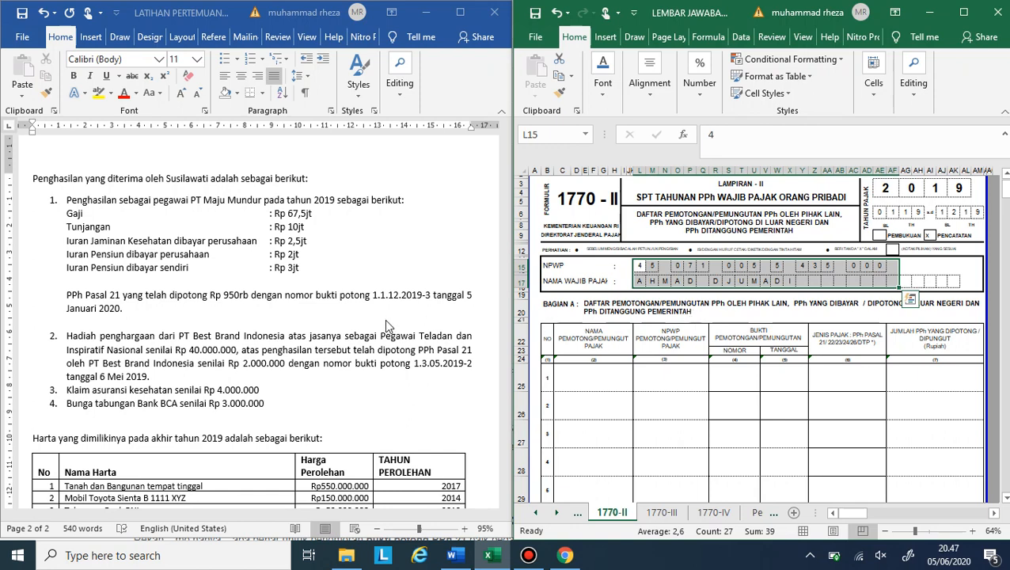
{"action": "scroll", "coordinate": [383, 319], "scroll_direction": "up", "scroll_amount": 5}
{"action": "scroll", "coordinate": [386, 342], "scroll_direction": "up", "scroll_amount": 4}
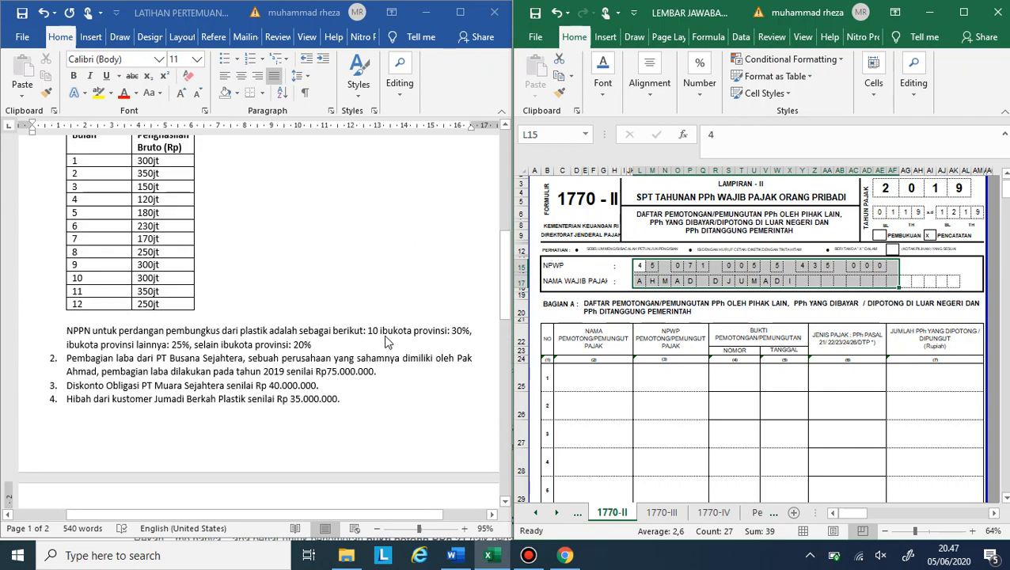
{"action": "scroll", "coordinate": [385, 341], "scroll_direction": "up", "scroll_amount": 3}
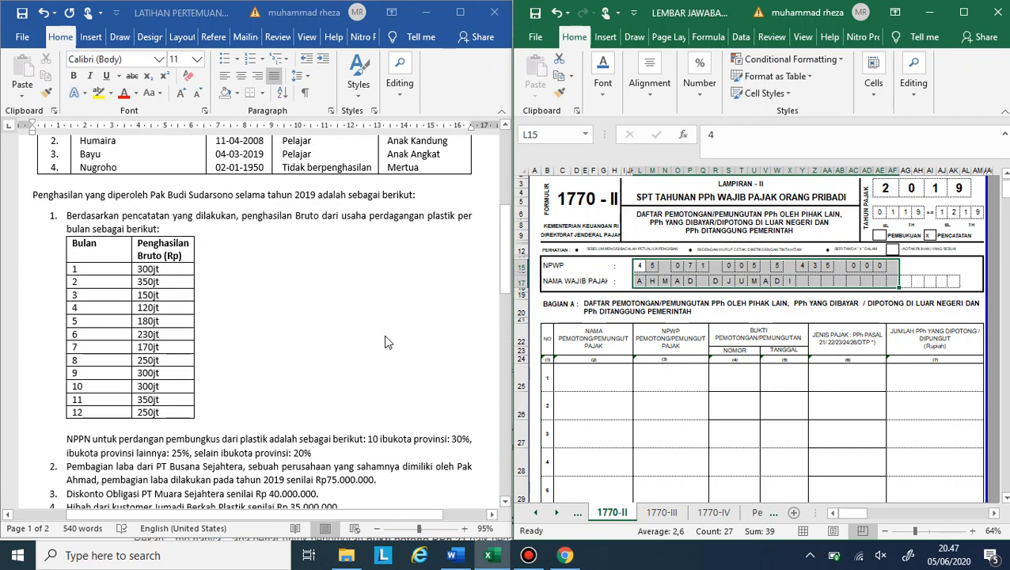
{"action": "scroll", "coordinate": [385, 342], "scroll_direction": "down", "scroll_amount": 3}
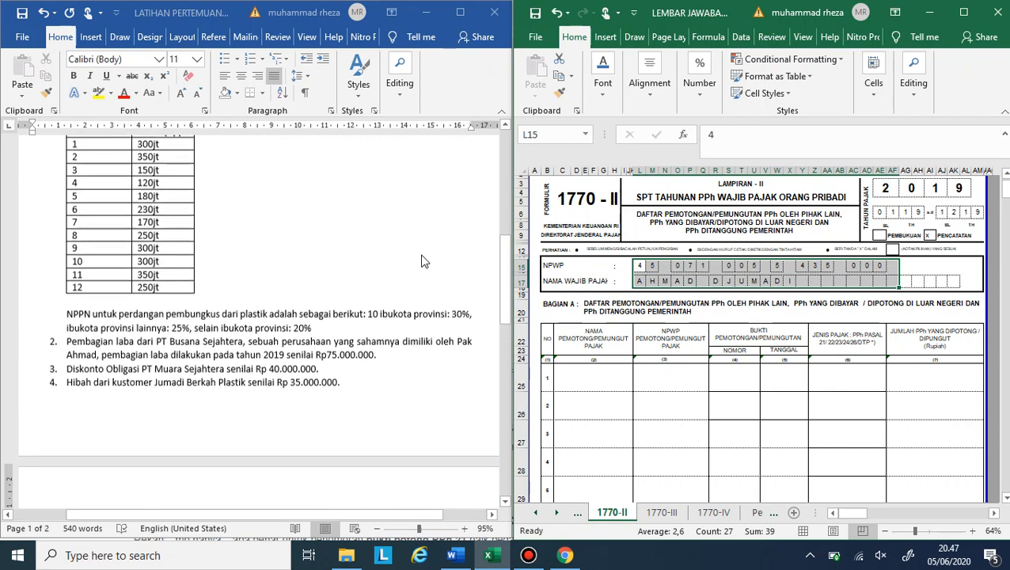
{"action": "left_click", "coordinate": [592, 369]}
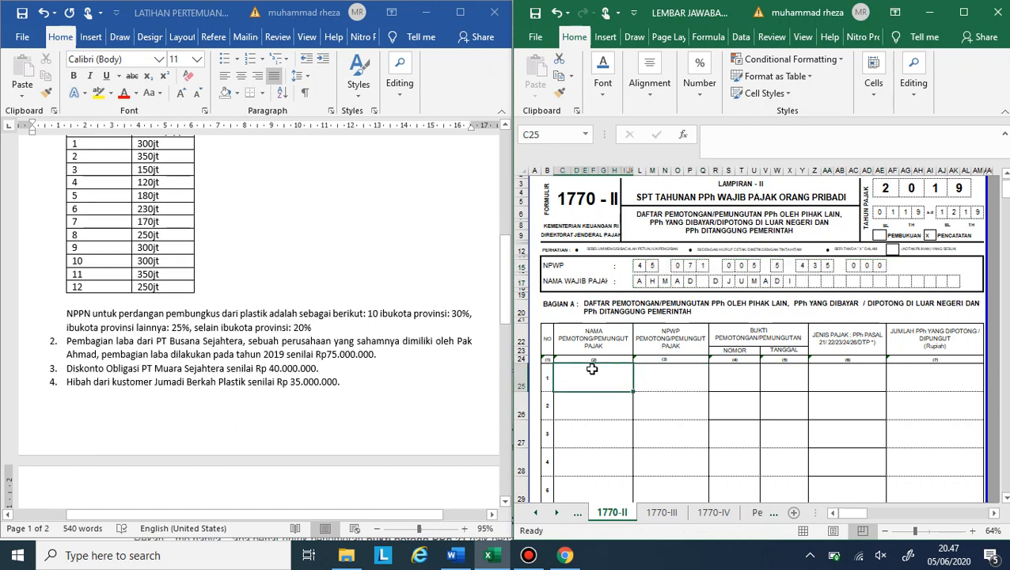
{"action": "scroll", "coordinate": [592, 368], "scroll_direction": "down", "scroll_amount": 2}
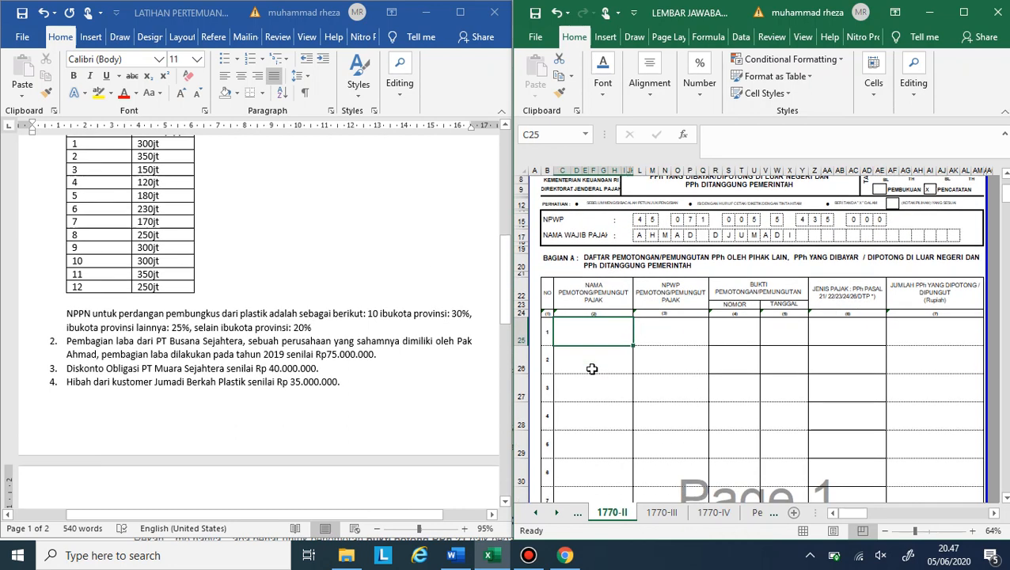
{"action": "scroll", "coordinate": [372, 325], "scroll_direction": "up", "scroll_amount": 2}
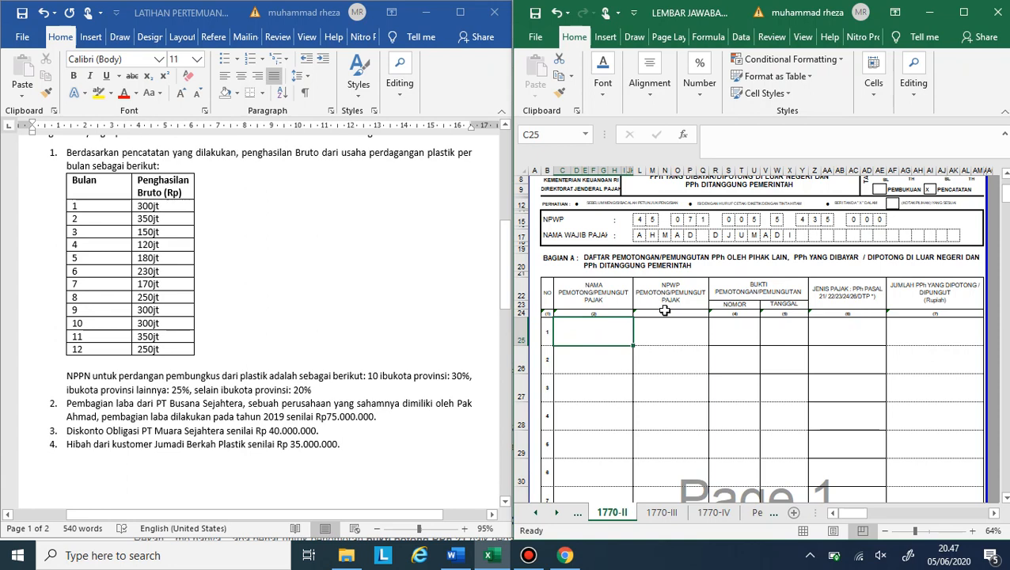
{"action": "type", "text": "PT"}
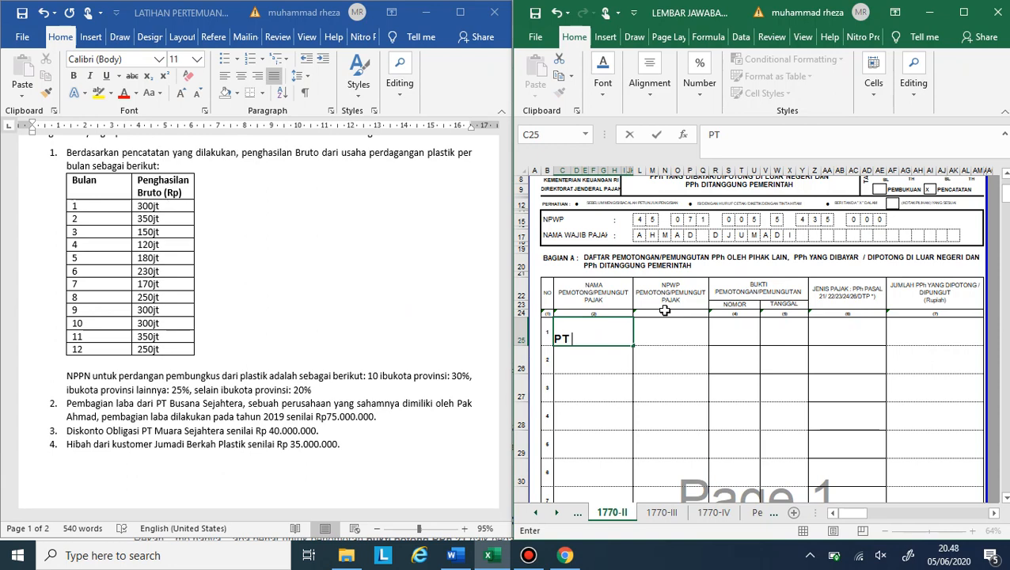
{"action": "key", "text": "Escape"}
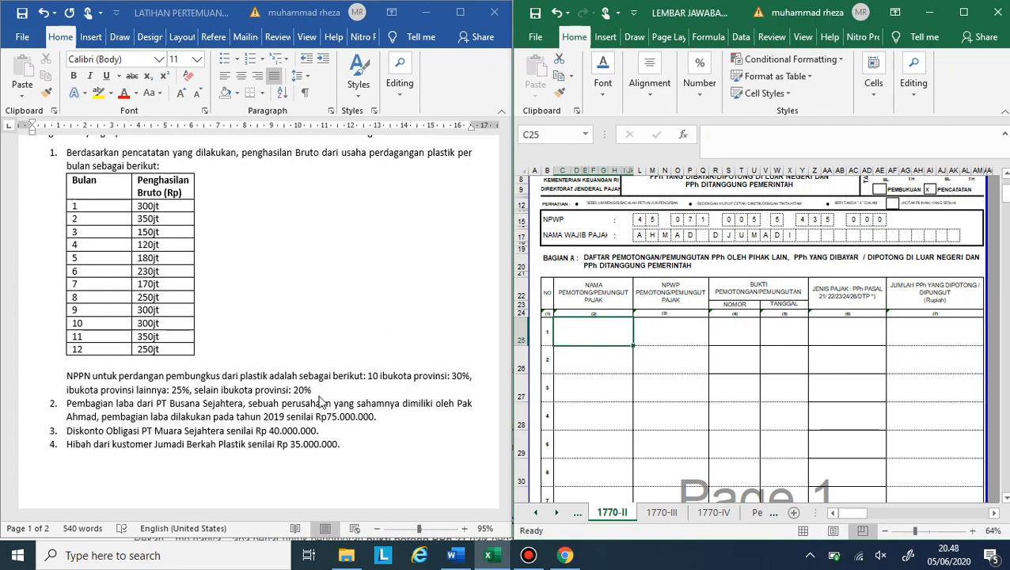
Examine the income items on both pages of the Word case for tax already withheld by other parties
{"action": "scroll", "coordinate": [322, 404], "scroll_direction": "down", "scroll_amount": 1}
{"action": "left_click", "coordinate": [183, 215]}
{"action": "scroll", "coordinate": [182, 293], "scroll_direction": "up", "scroll_amount": 2}
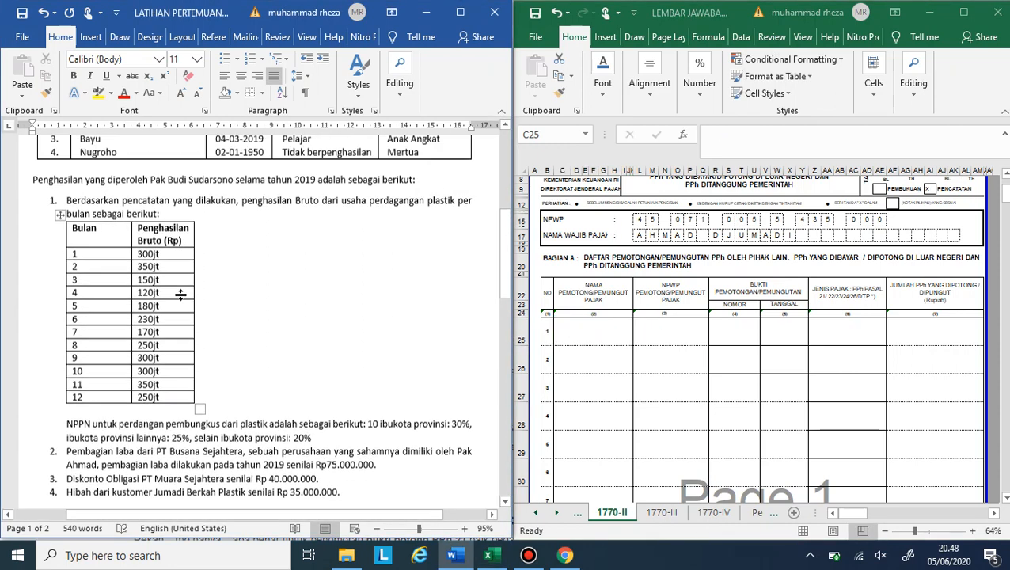
{"action": "left_click", "coordinate": [163, 221]}
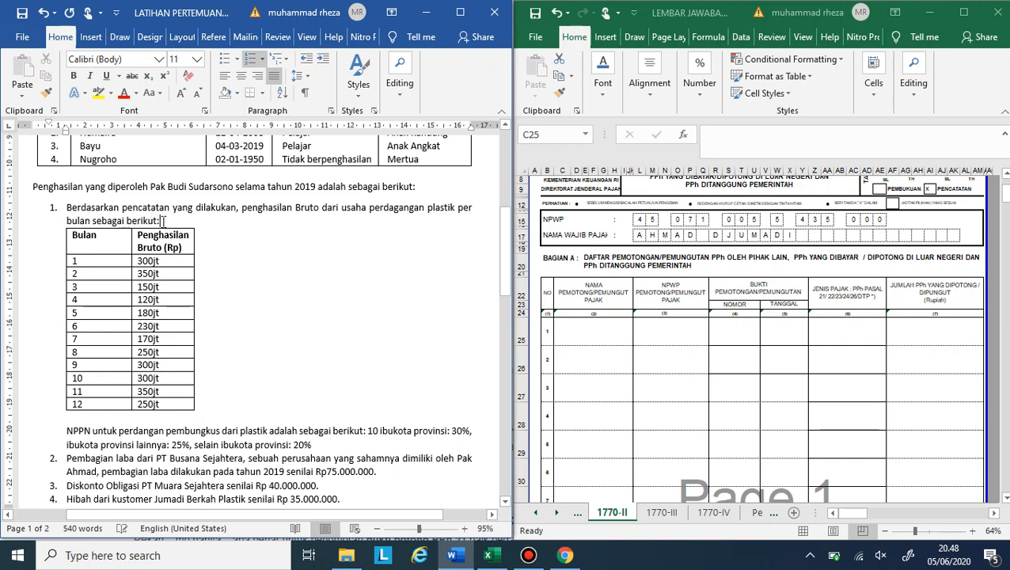
{"action": "scroll", "coordinate": [163, 221], "scroll_direction": "down", "scroll_amount": 1}
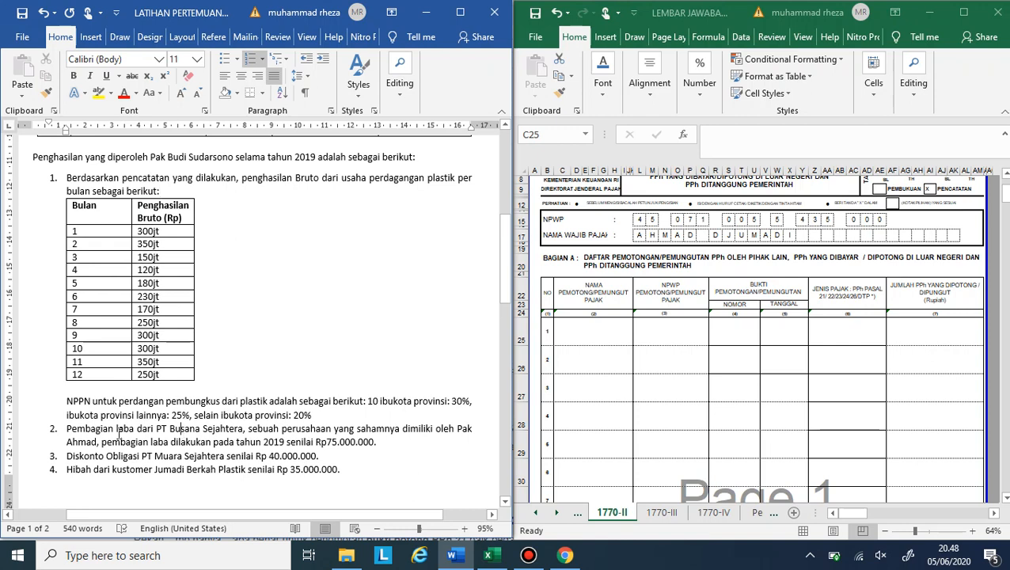
{"action": "triple_click", "coordinate": [167, 440]}
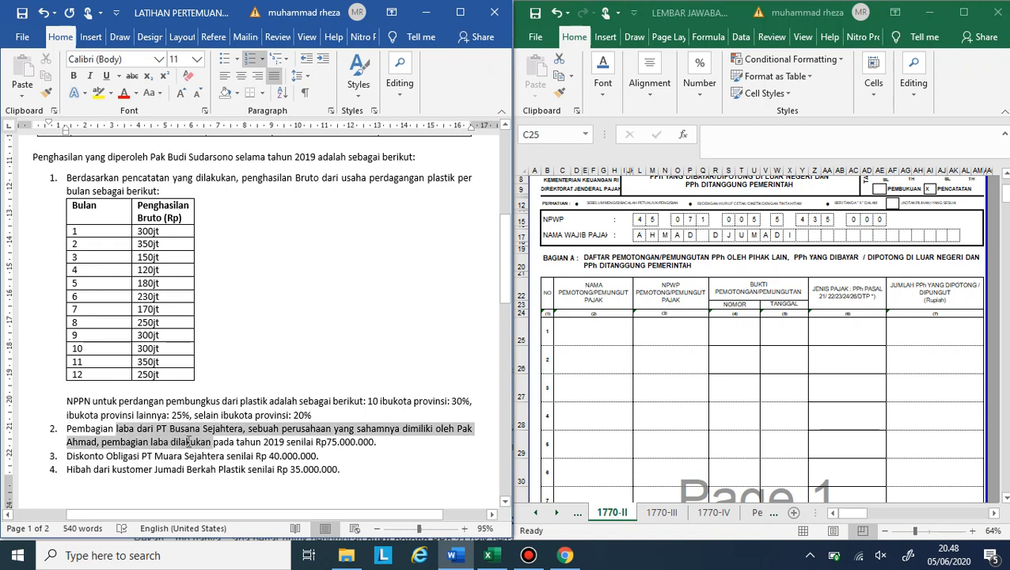
{"action": "left_click", "coordinate": [184, 444]}
{"action": "scroll", "coordinate": [186, 444], "scroll_direction": "down", "scroll_amount": 1}
{"action": "scroll", "coordinate": [186, 445], "scroll_direction": "down", "scroll_amount": 1}
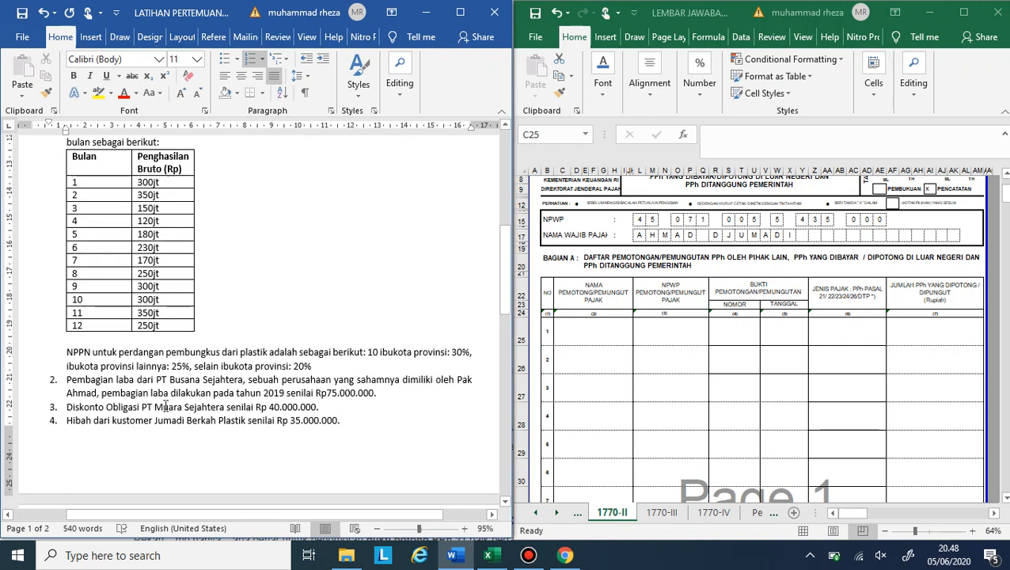
{"action": "left_click", "coordinate": [162, 406]}
{"action": "scroll", "coordinate": [158, 399], "scroll_direction": "down", "scroll_amount": 1}
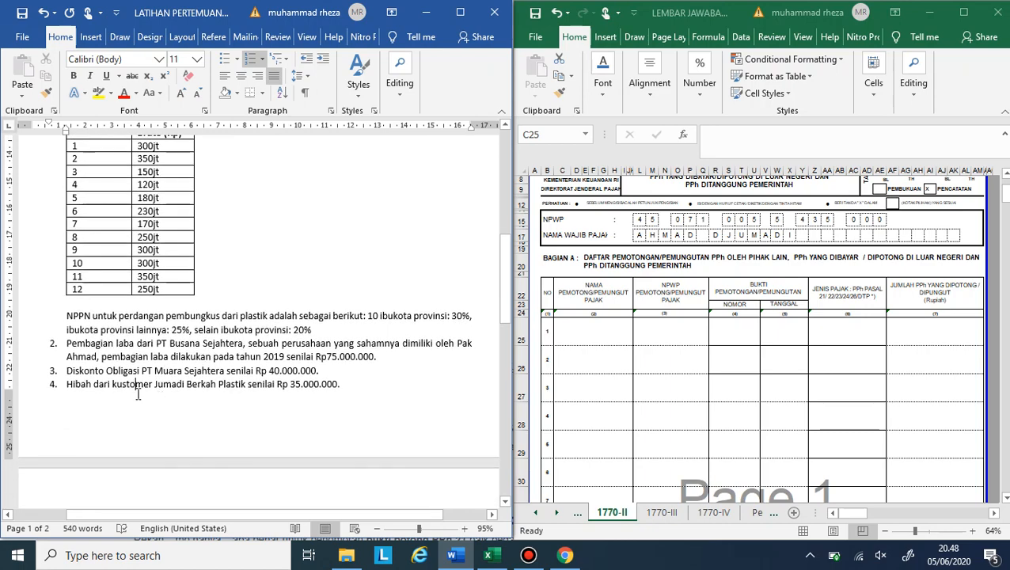
{"action": "scroll", "coordinate": [137, 394], "scroll_direction": "down", "scroll_amount": 8}
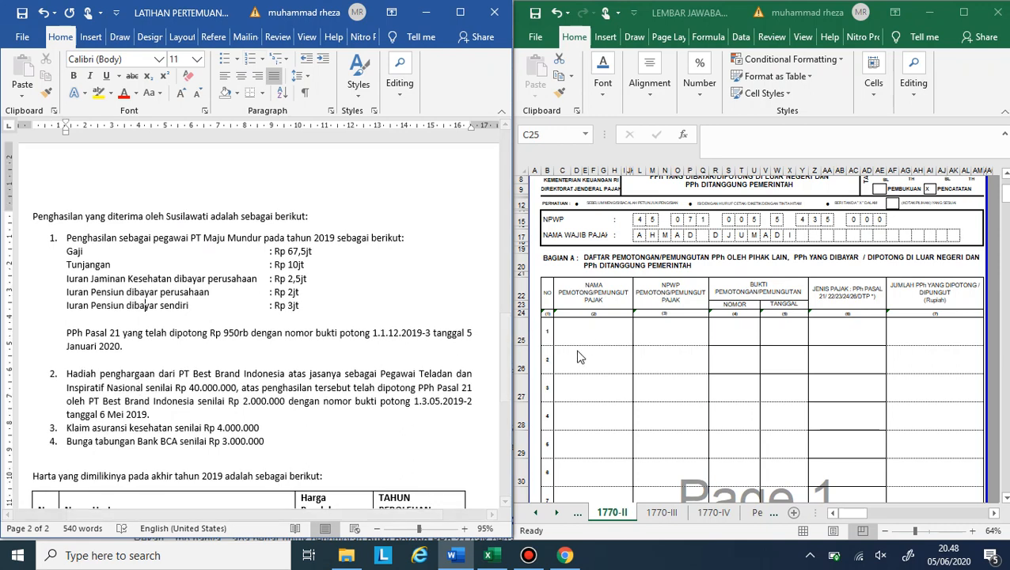
Enter PT MAJU MUNDUR as the withholder in row 1 of Bagian A and fill in its tax ID number (NPWP)
{"action": "left_click", "coordinate": [604, 332]}
{"action": "type", "text": "PT "}
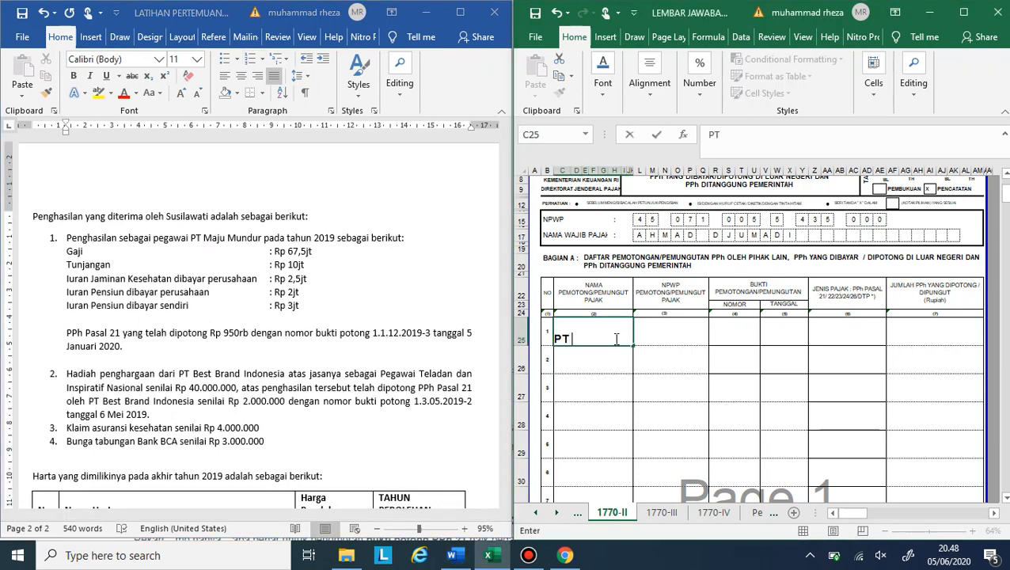
{"action": "type", "text": "MAJU MUNDUR"}
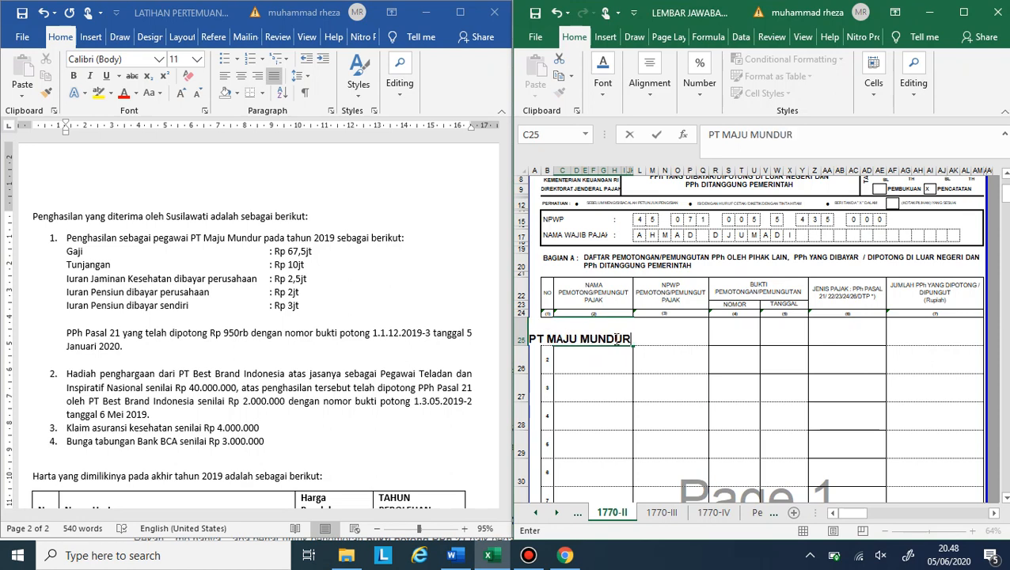
{"action": "key", "text": "Tab"}
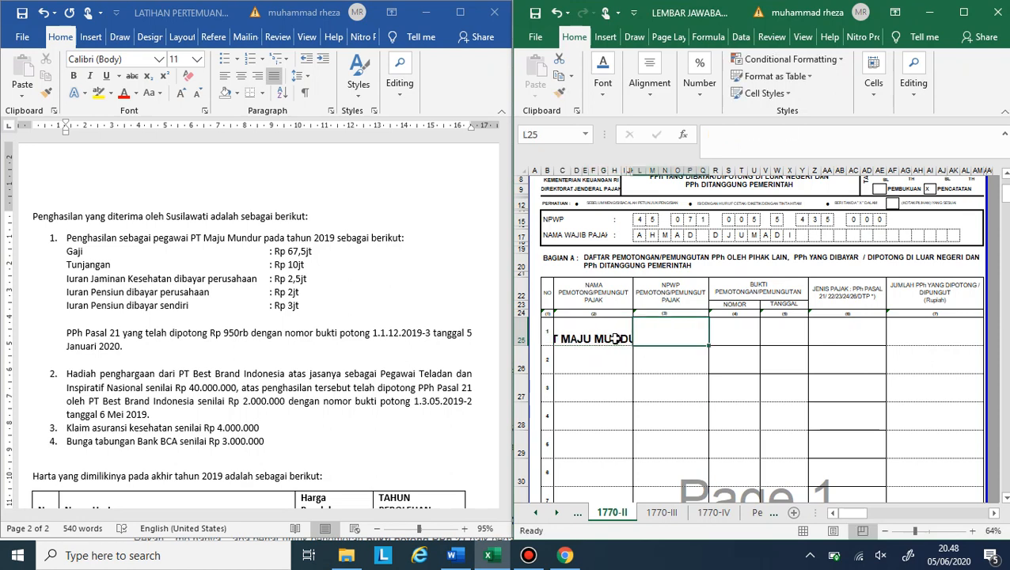
{"action": "type", "text": "24."}
{"action": "key", "text": "BackSpace"}
{"action": "key", "text": "BackSpace"}
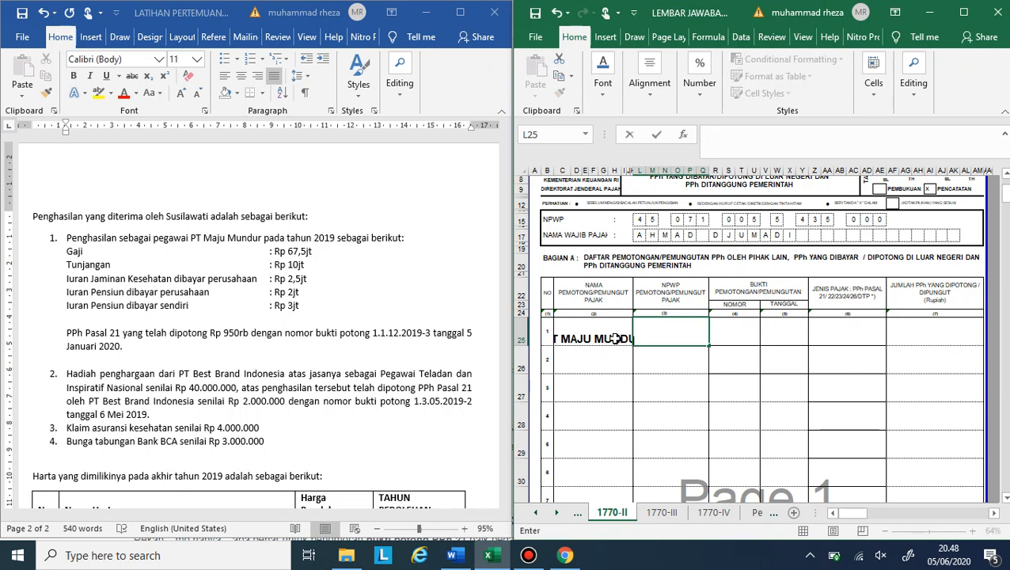
{"action": "type", "text": "24.333.333.3-43"}
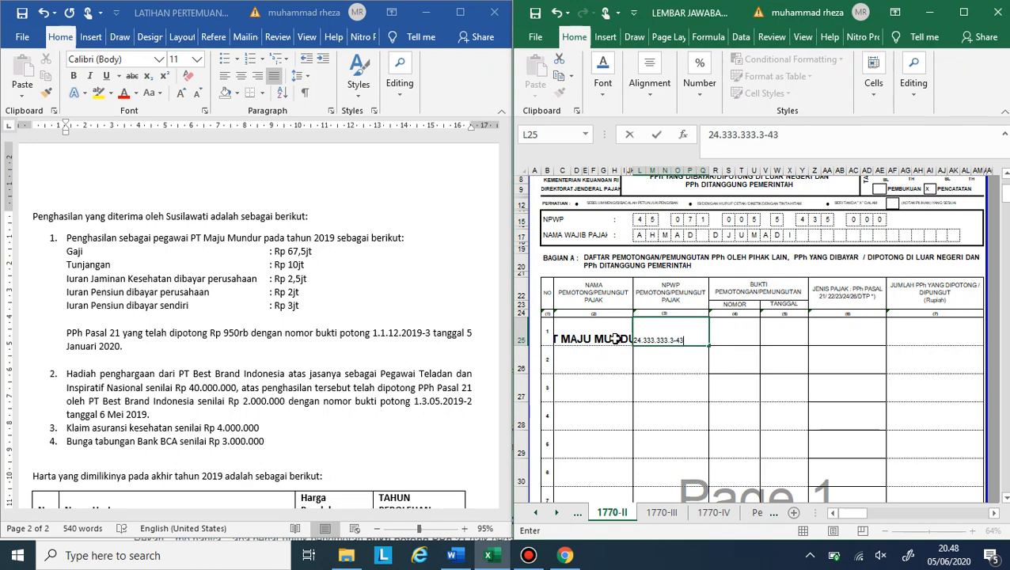
{"action": "type", "text": "3.000"}
Enter the withholding slip number 1.1.12.2019-3 and the date 05/01/2020 in row 1 of Bagian A
{"action": "left_click", "coordinate": [733, 327]}
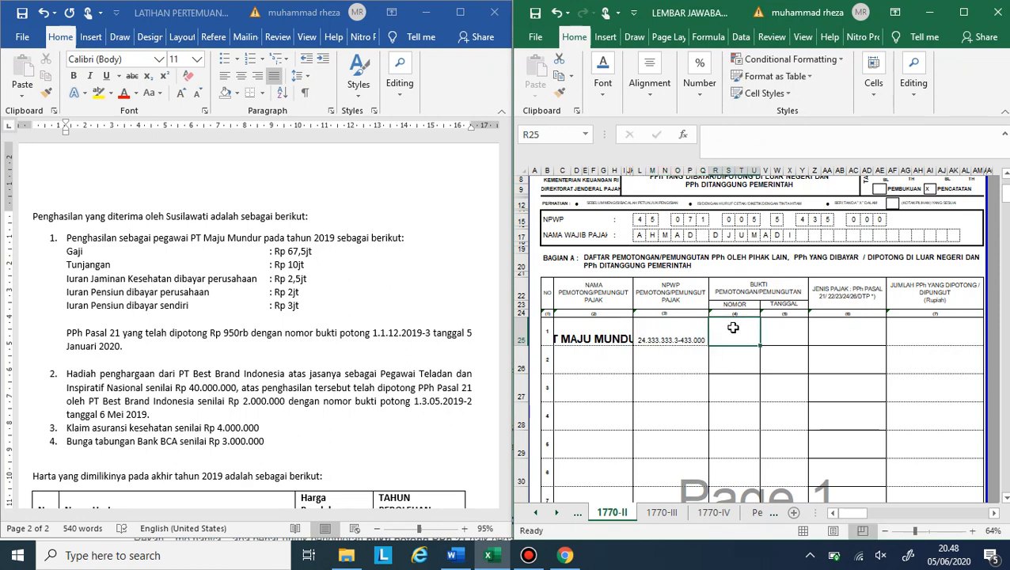
{"action": "type", "text": "1.1.1"}
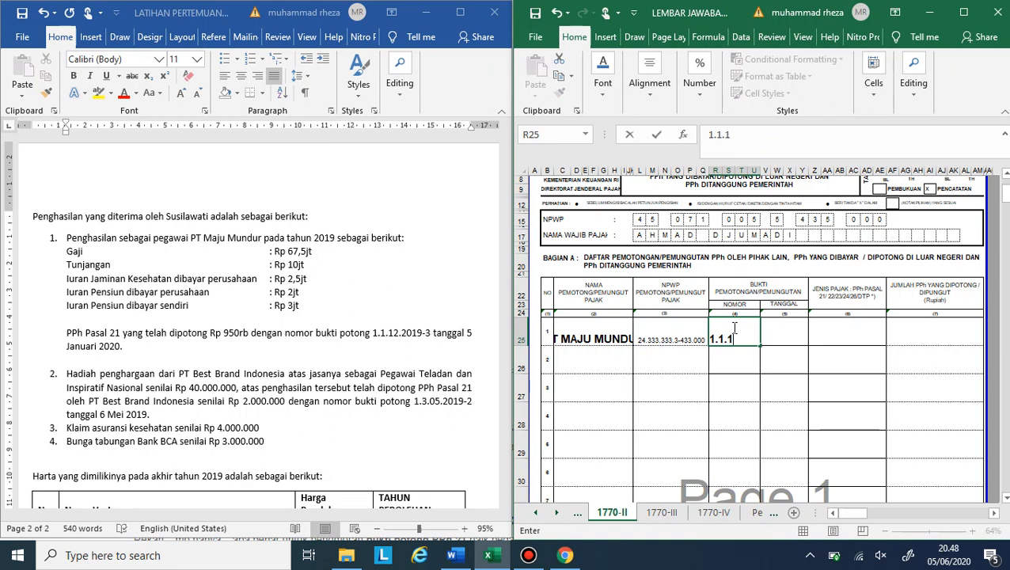
{"action": "type", "text": "3.2019"}
{"action": "key", "text": "BackSpace"}
{"action": "key", "text": "BackSpace"}
{"action": "key", "text": "BackSpace"}
{"action": "key", "text": "BackSpace"}
{"action": "key", "text": "BackSpace"}
{"action": "key", "text": "BackSpace"}
{"action": "type", "text": "2.2019-3"}
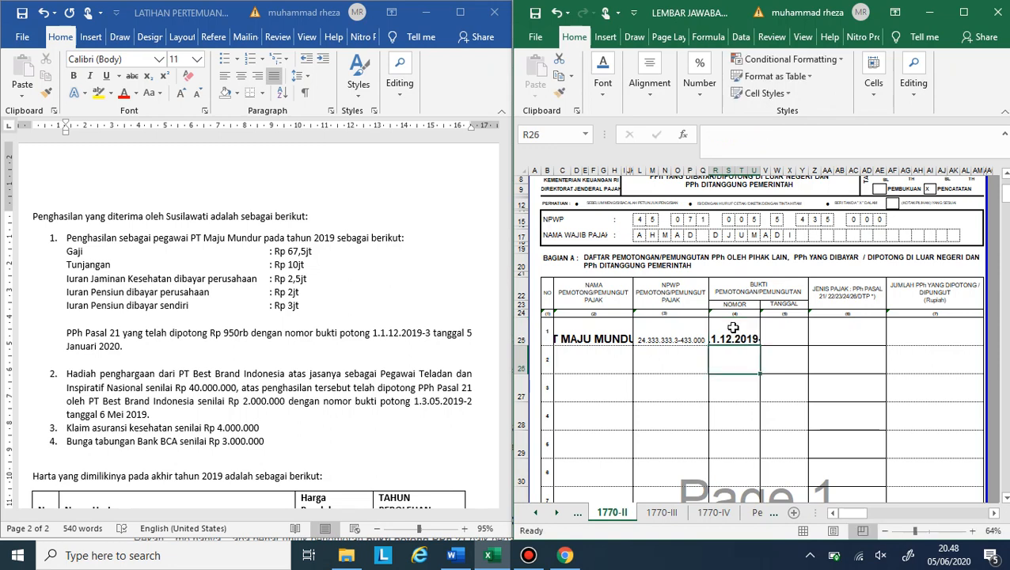
{"action": "left_click", "coordinate": [796, 337]}
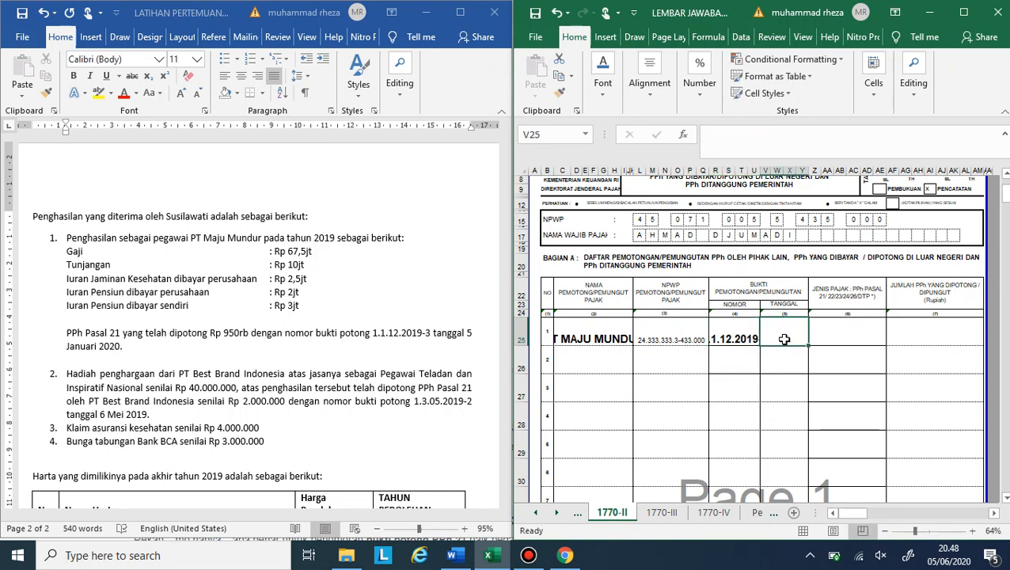
{"action": "type", "text": "05/01/"}
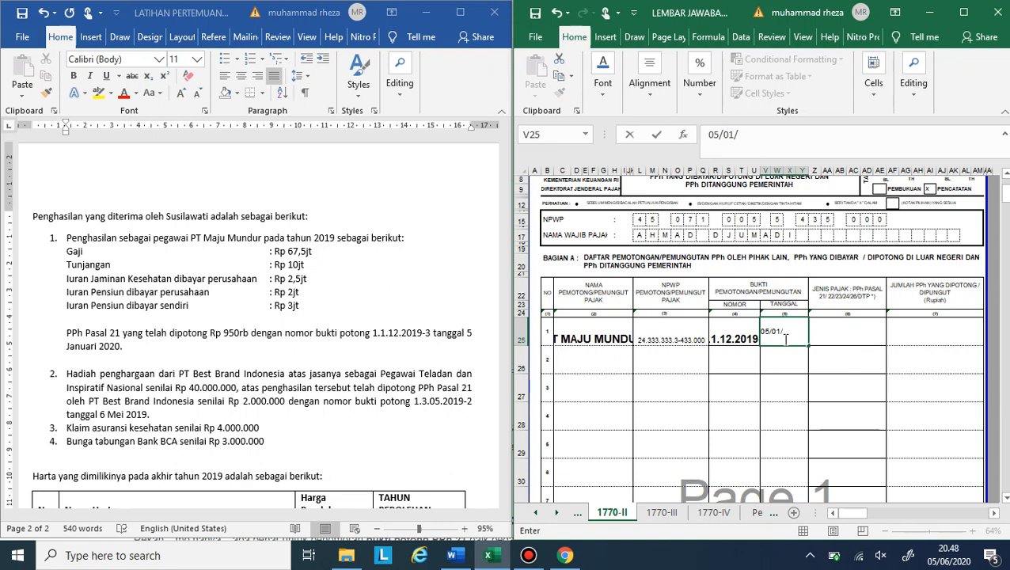
{"action": "type", "text": "2020"}
{"action": "key", "text": "Return"}
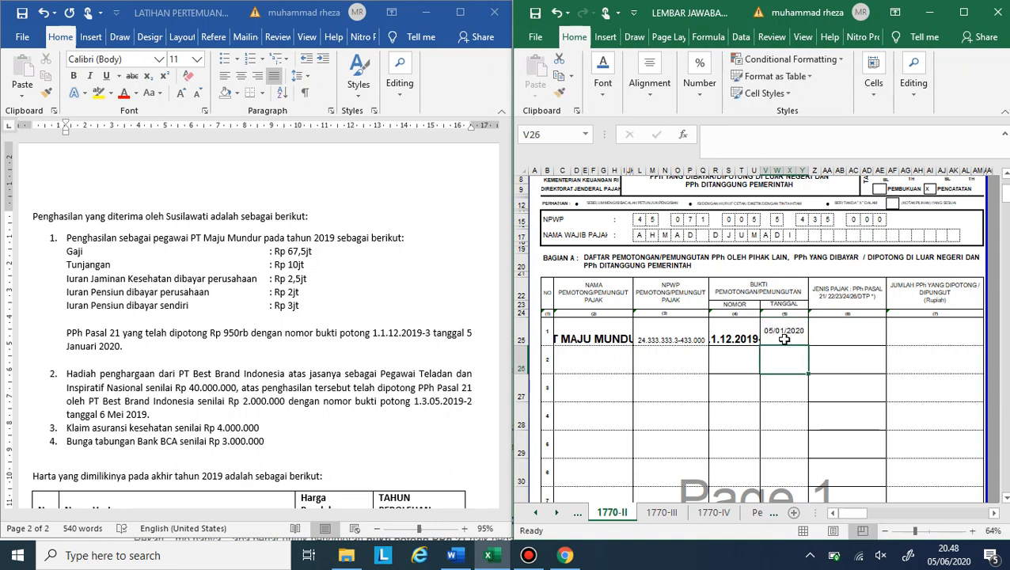
Enter tax type 21 and a withheld amount of 950000 in row 1 of Bagian A
{"action": "left_click", "coordinate": [849, 334]}
{"action": "type", "text": "21"}
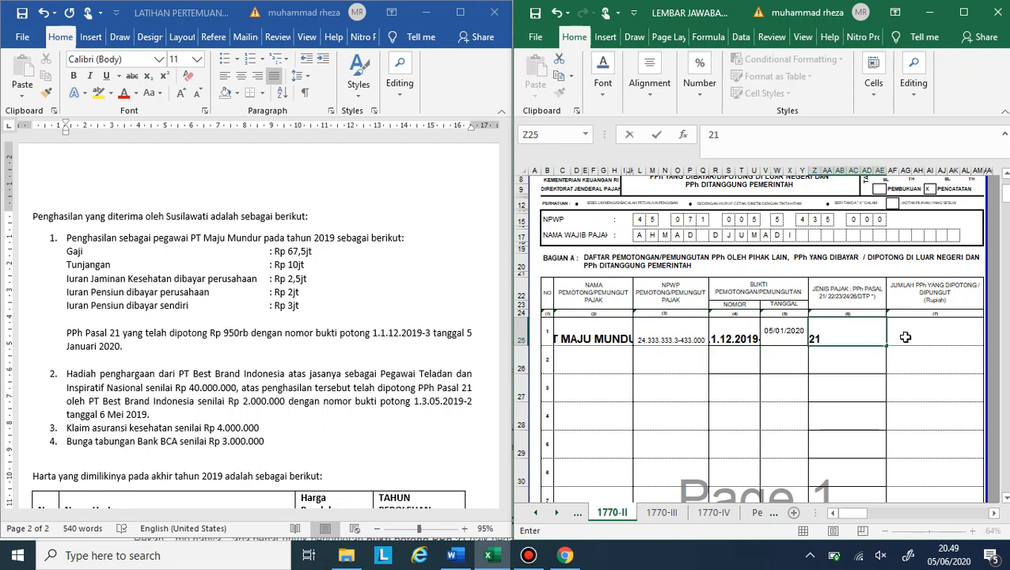
{"action": "left_click", "coordinate": [910, 338]}
{"action": "type", "text": "950000"}
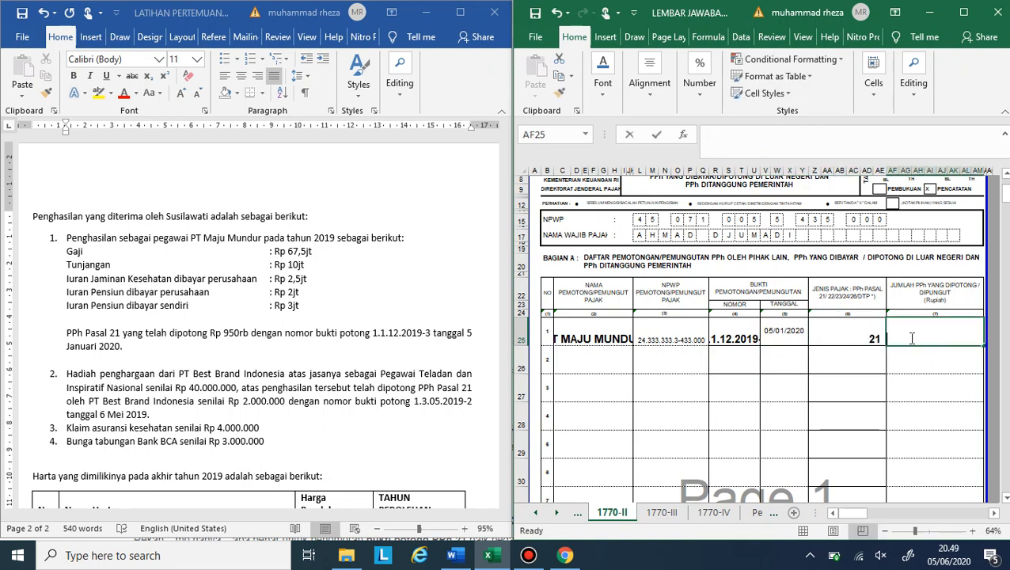
{"action": "key", "text": "Return"}
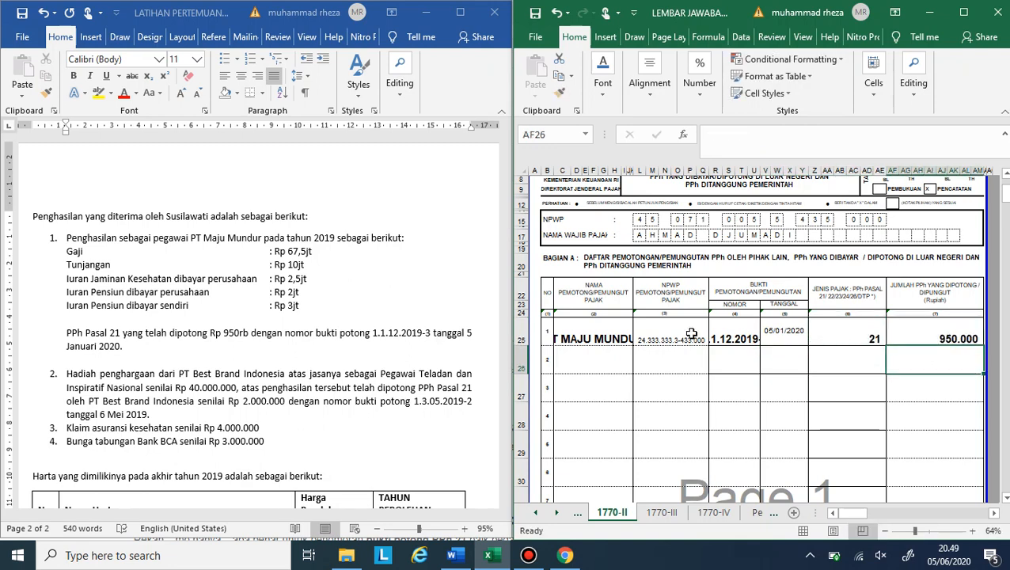
Reduce the font size of rows 1 to 4 in the Bagian A withholding table to 11
{"action": "left_click_drag", "start_coordinate": [615, 327], "coordinate": [911, 426]}
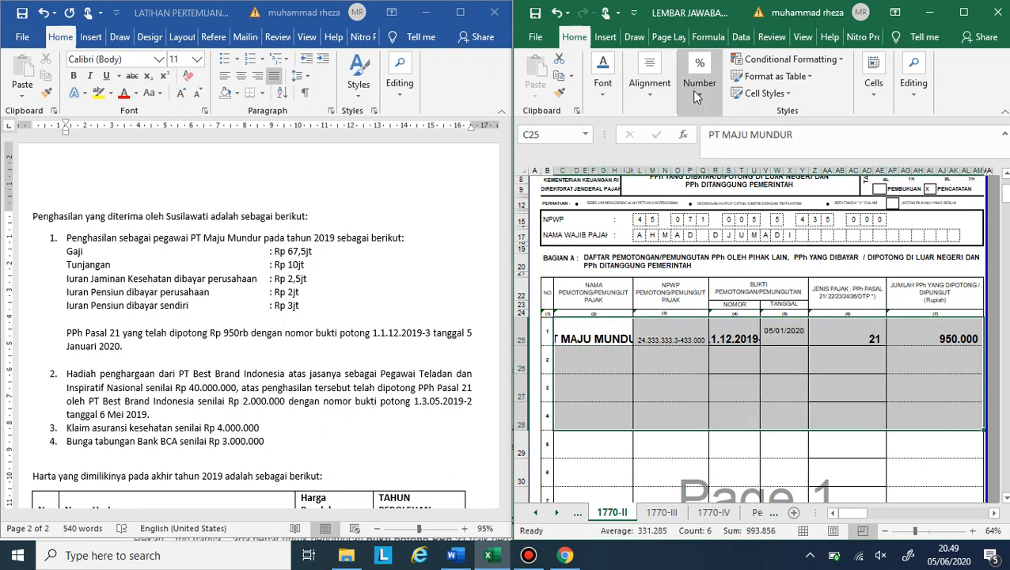
{"action": "left_click", "coordinate": [602, 76]}
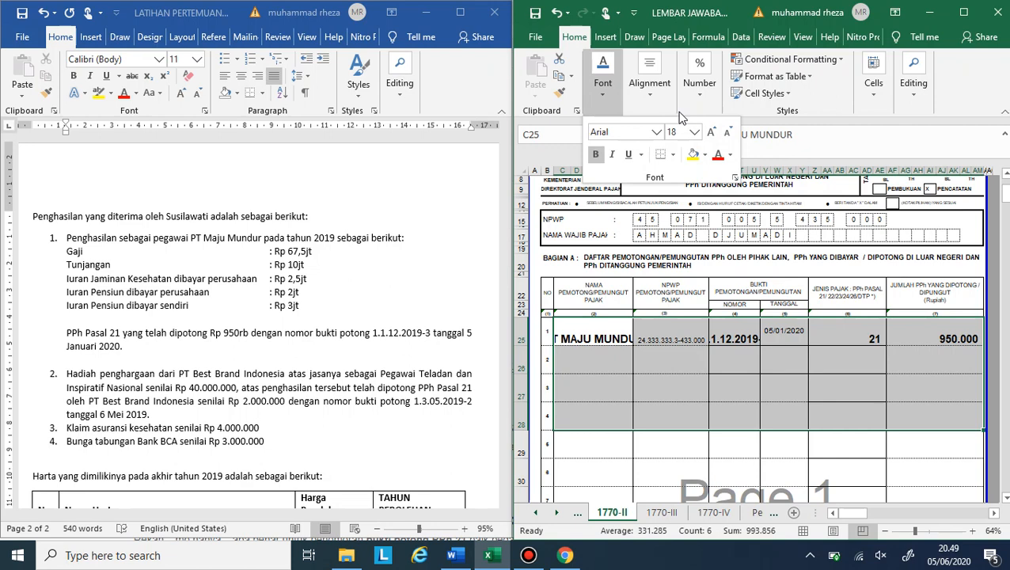
{"action": "left_click", "coordinate": [727, 133]}
{"action": "left_click", "coordinate": [727, 133]}
{"action": "left_click", "coordinate": [728, 133]}
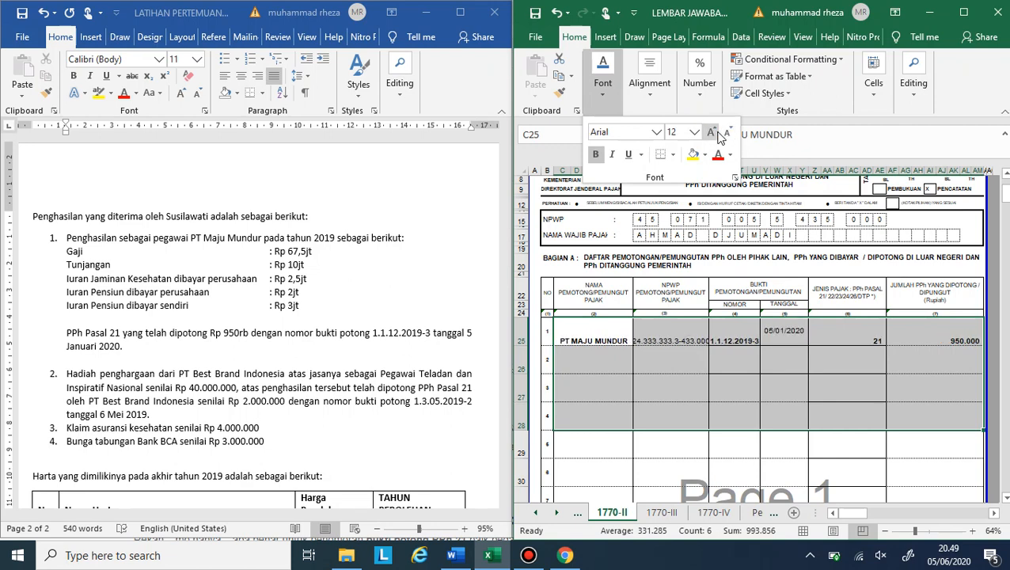
{"action": "left_click", "coordinate": [694, 132]}
{"action": "left_click", "coordinate": [677, 220]}
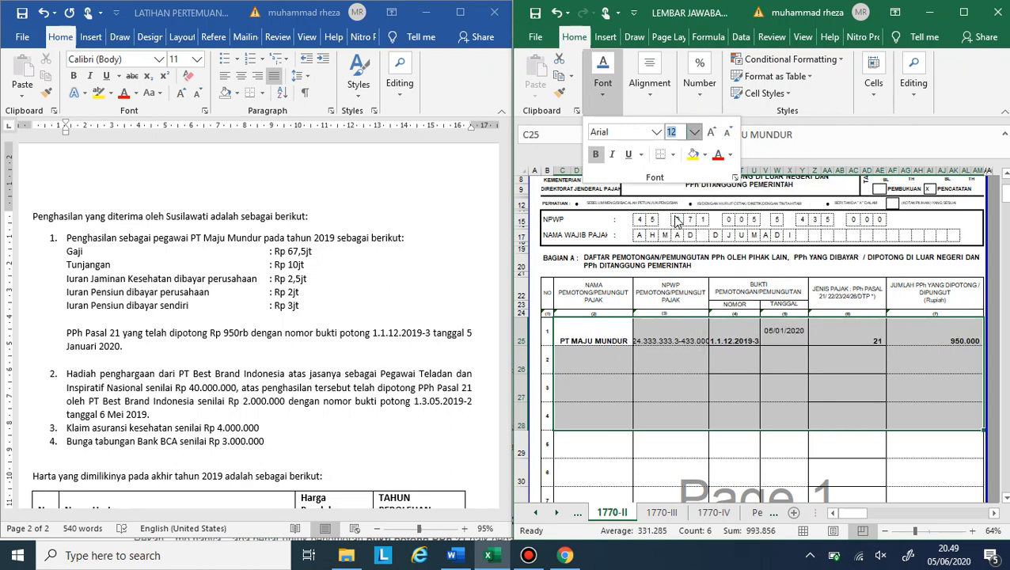
{"action": "left_click", "coordinate": [694, 133]}
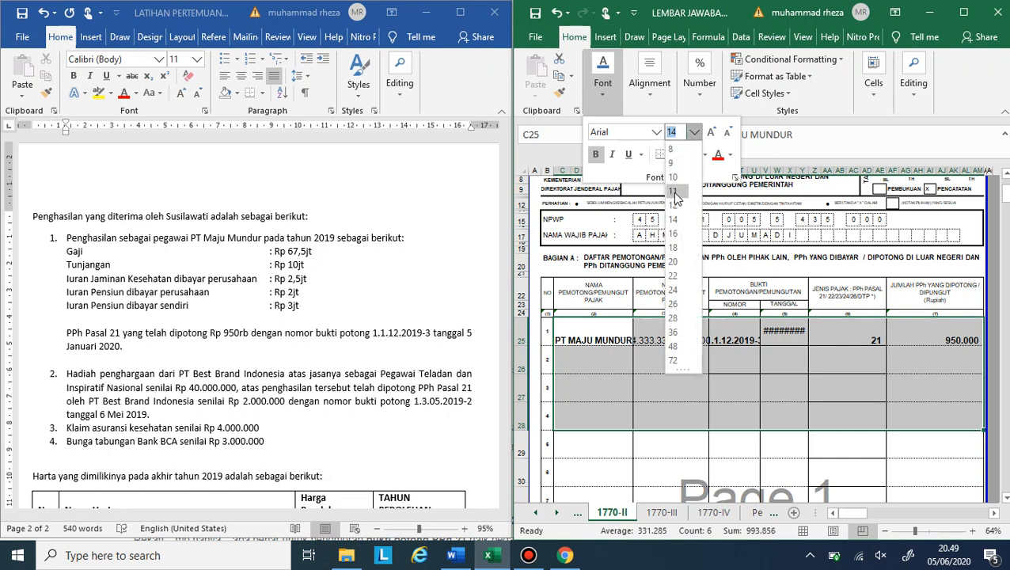
{"action": "left_click", "coordinate": [674, 192]}
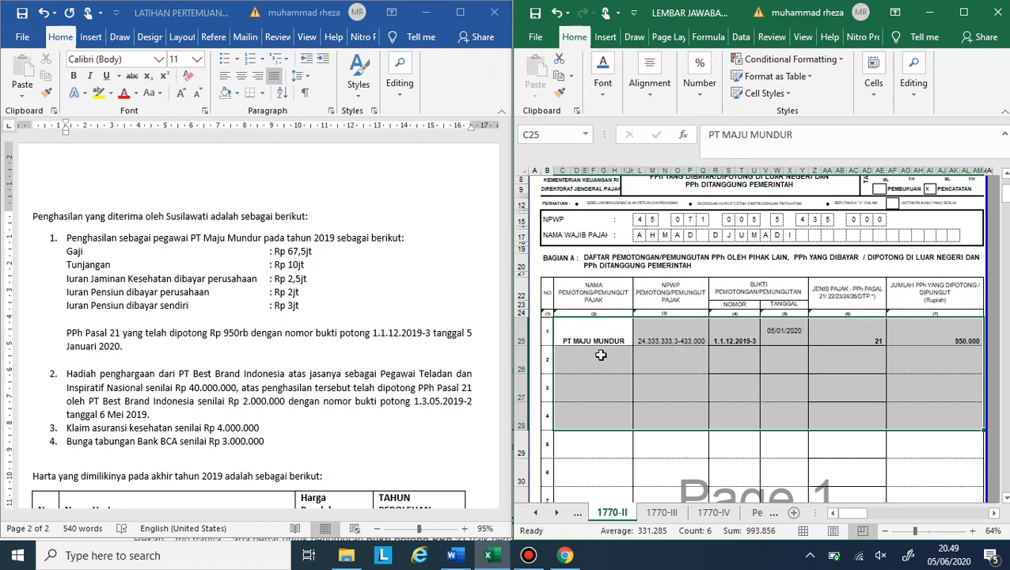
{"action": "left_click", "coordinate": [601, 356]}
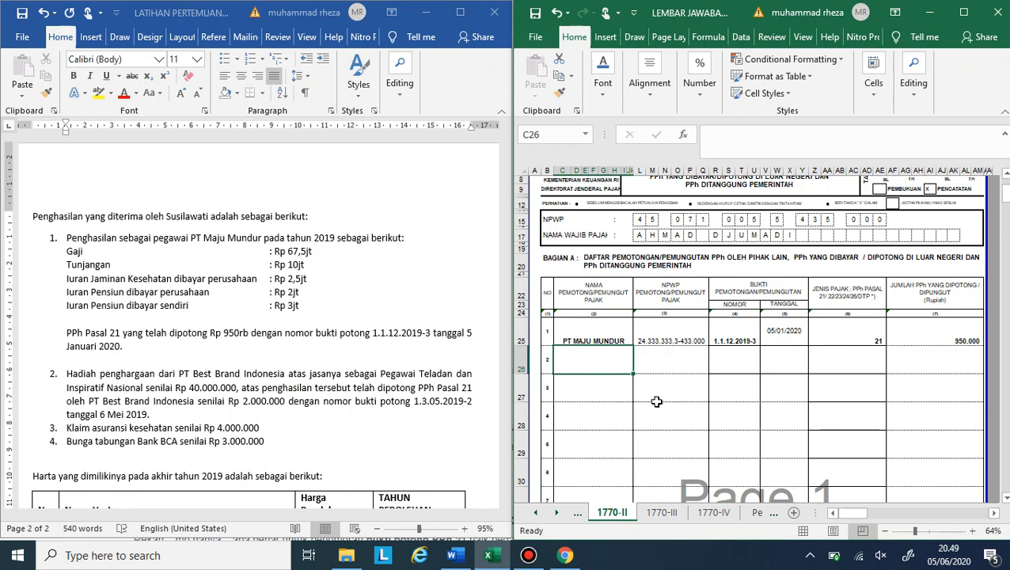
Enter PT BEST BRAND INDONESIA as the withholder in row 2 of Bagian A and fill in its tax ID number (NPWP)
{"action": "type", "text": "PT BEST "}
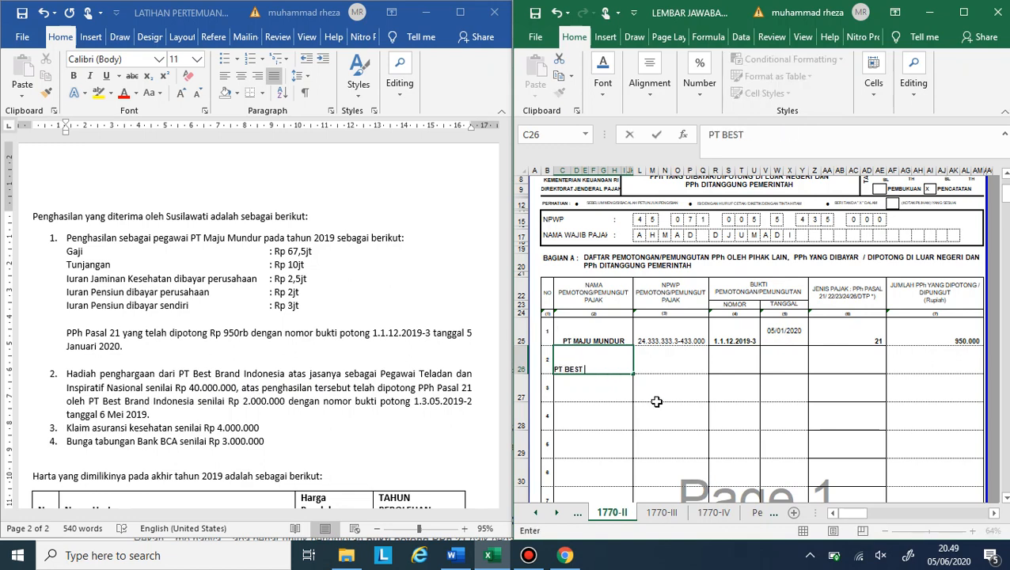
{"action": "type", "text": "BRAND INDONESIA"}
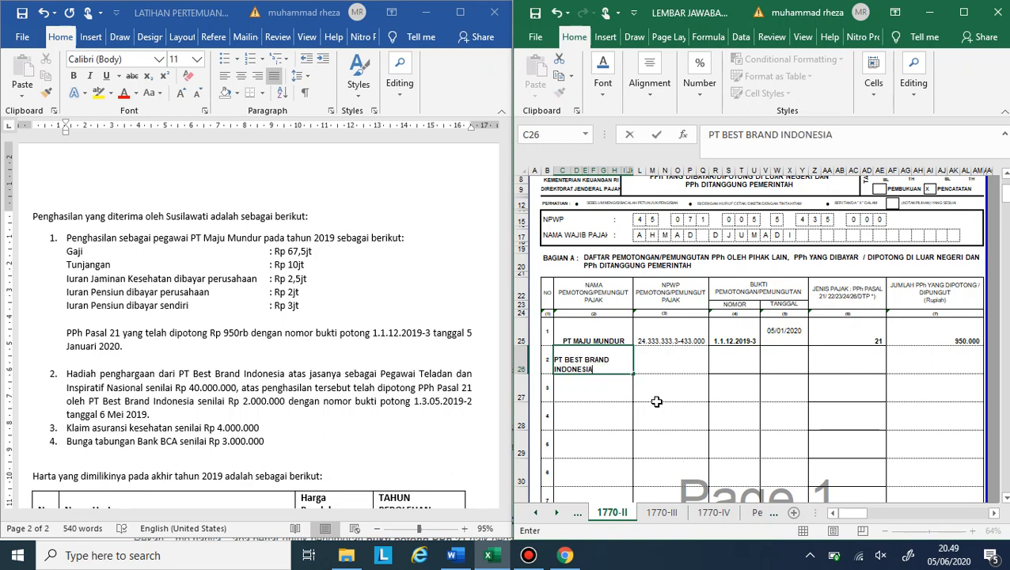
{"action": "key", "text": "Return"}
{"action": "left_click", "coordinate": [677, 358]}
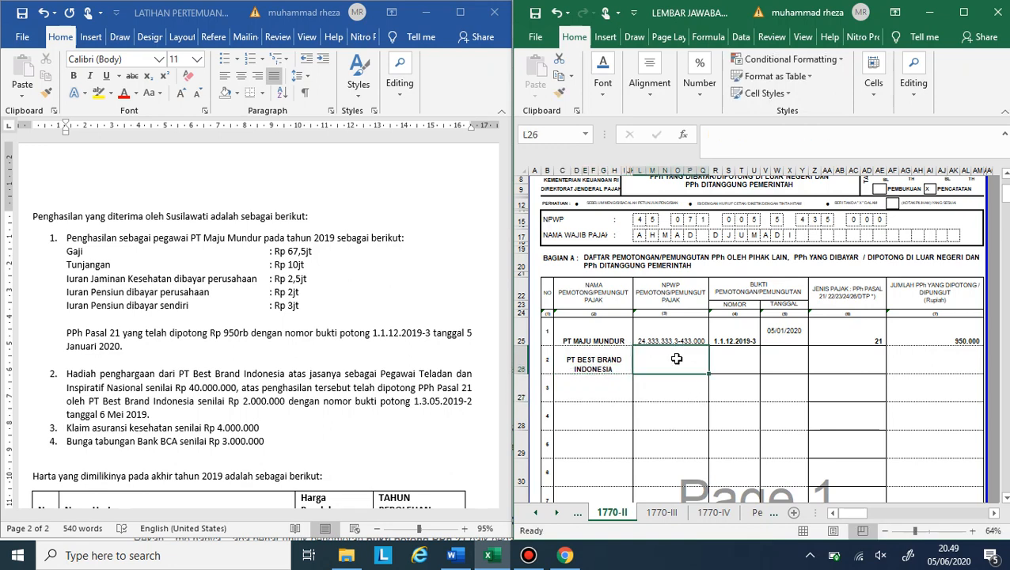
{"action": "type", "text": "22."}
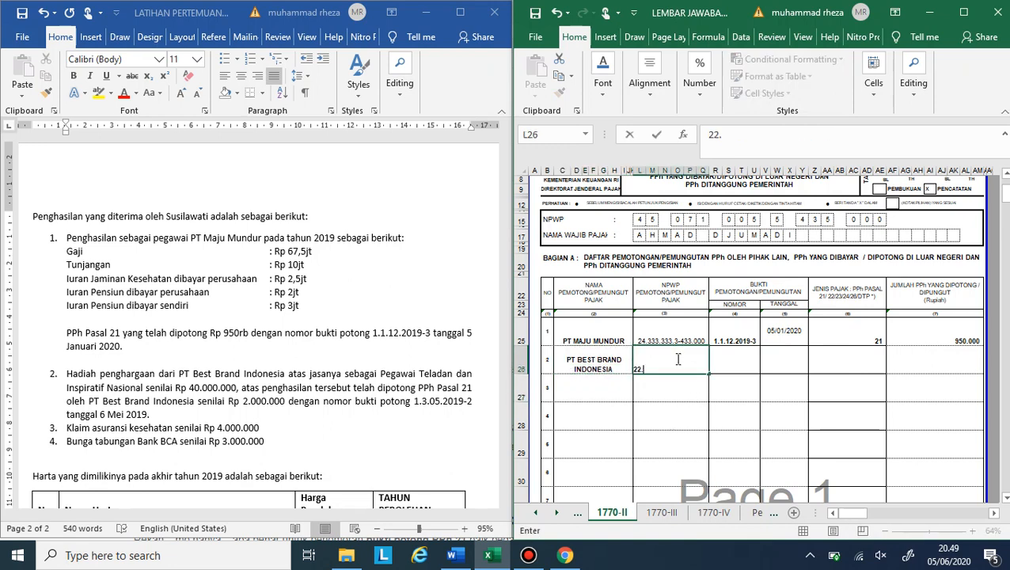
{"action": "type", "text": "333.222.3.433"}
{"action": "key", "text": "BackSpace"}
{"action": "type", "text": "2."}
{"action": "type", "text": "00"}
{"action": "key", "text": "Tab"}
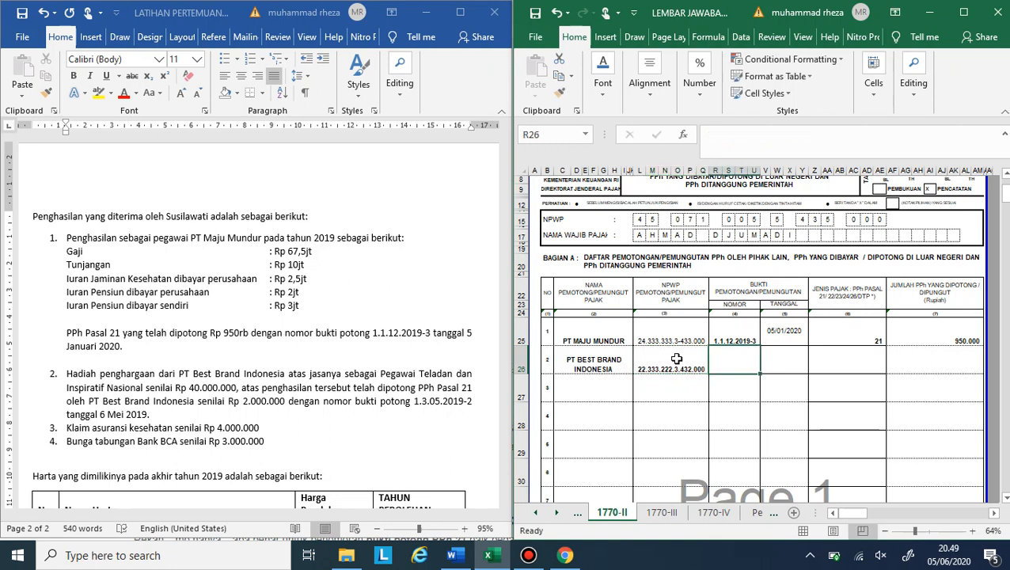
Enter the withholding slip number 1.3.05.2019-2 and the date 06/05/2019 in row 2 of Bagian A
{"action": "type", "text": "1.3."}
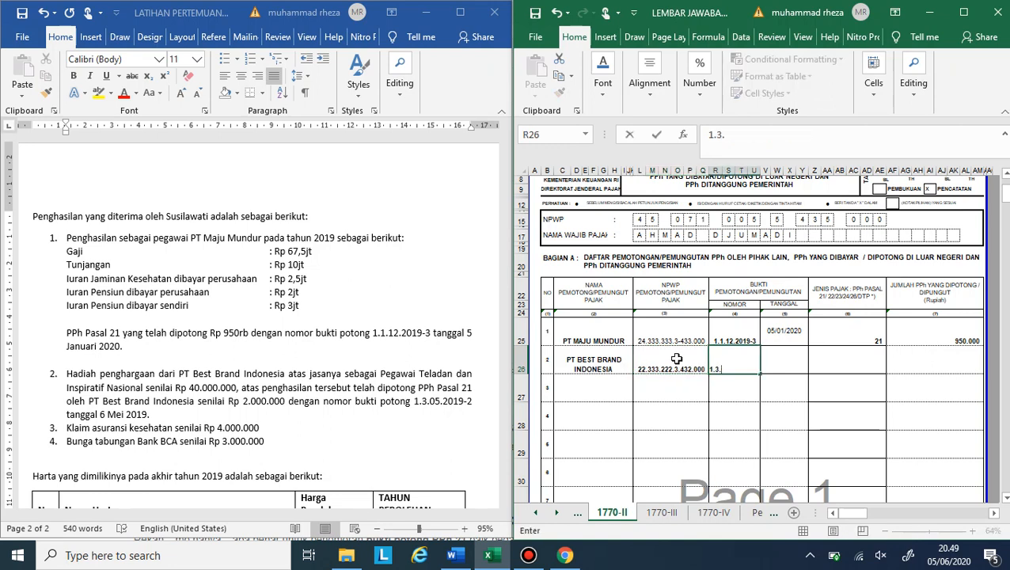
{"action": "type", "text": "05.2019-2"}
{"action": "key", "text": "Return"}
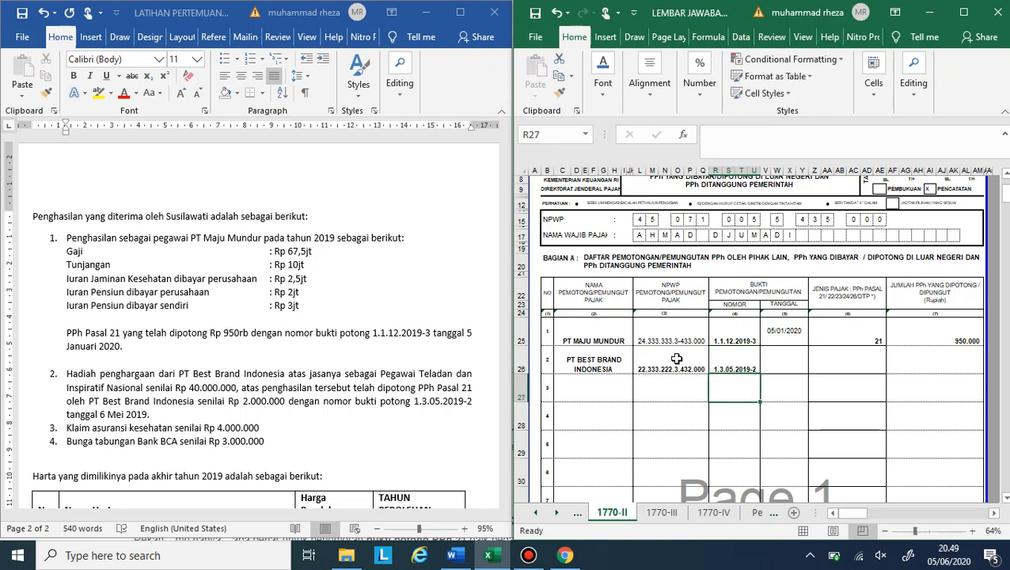
{"action": "left_click", "coordinate": [786, 362]}
{"action": "type", "text": "06/05/2019"}
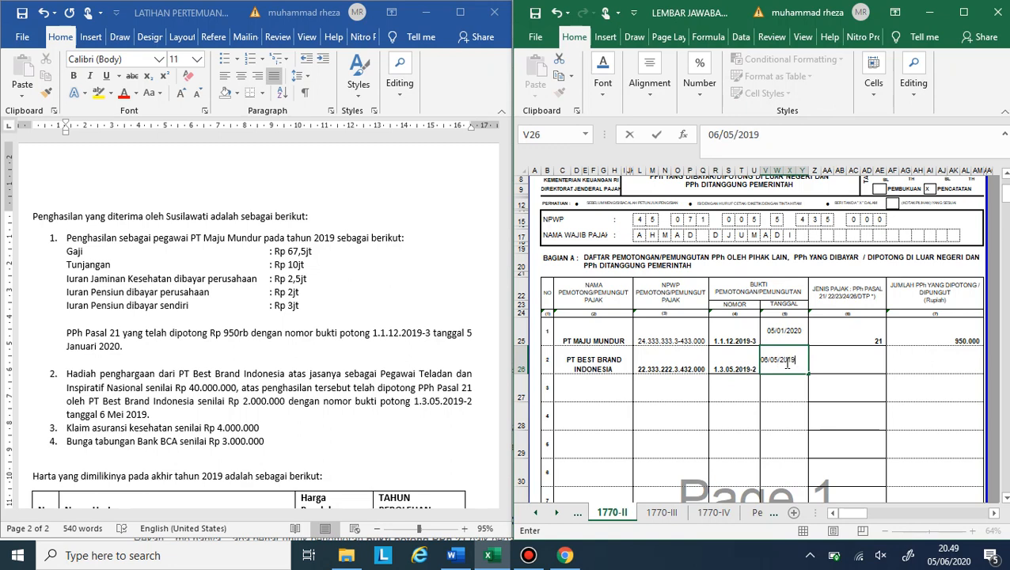
{"action": "key", "text": "Tab"}
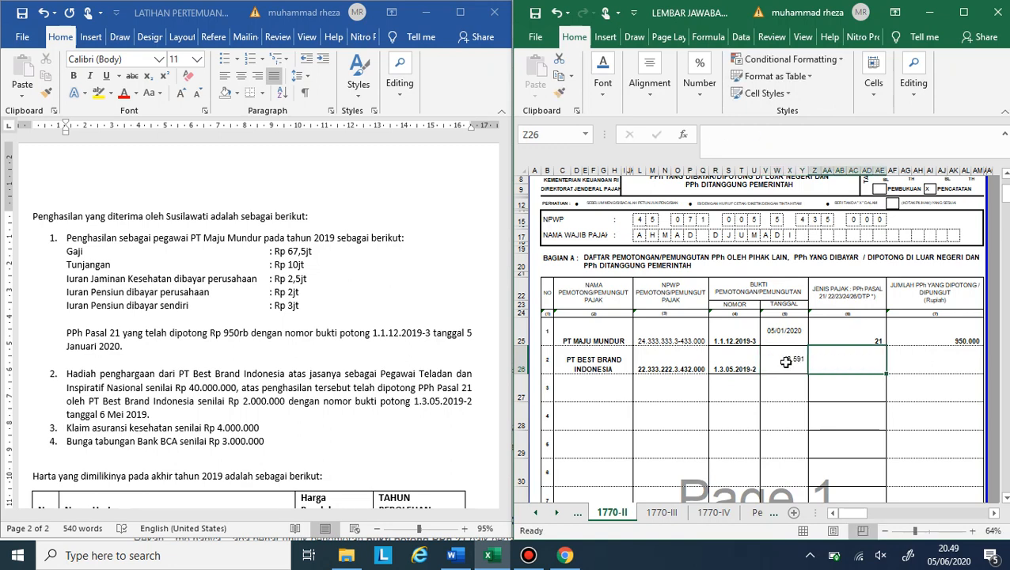
Apply the Short Date format to the slip date in row 2 of Bagian A
{"action": "left_click", "coordinate": [786, 362]}
{"action": "left_click", "coordinate": [717, 111]}
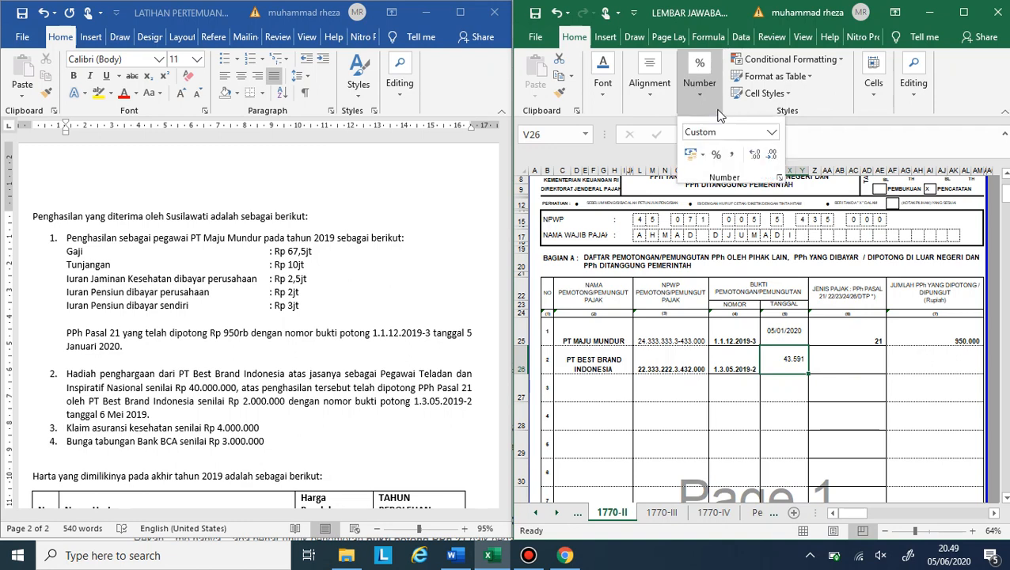
{"action": "left_click", "coordinate": [771, 132]}
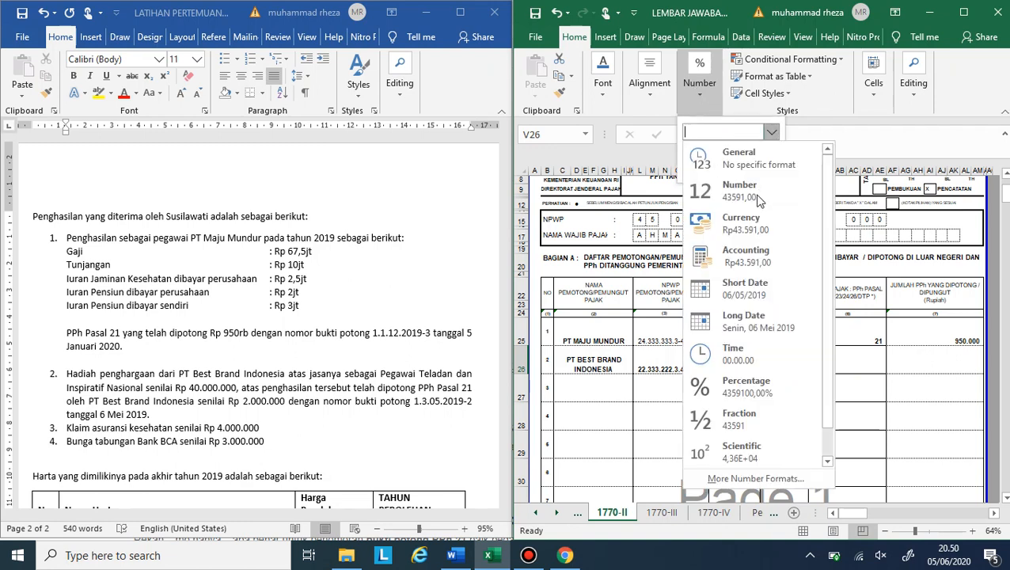
{"action": "left_click", "coordinate": [752, 293]}
Enter tax type 21 and a withheld amount of 2000000 in row 2 of Bagian A
{"action": "left_click", "coordinate": [836, 364]}
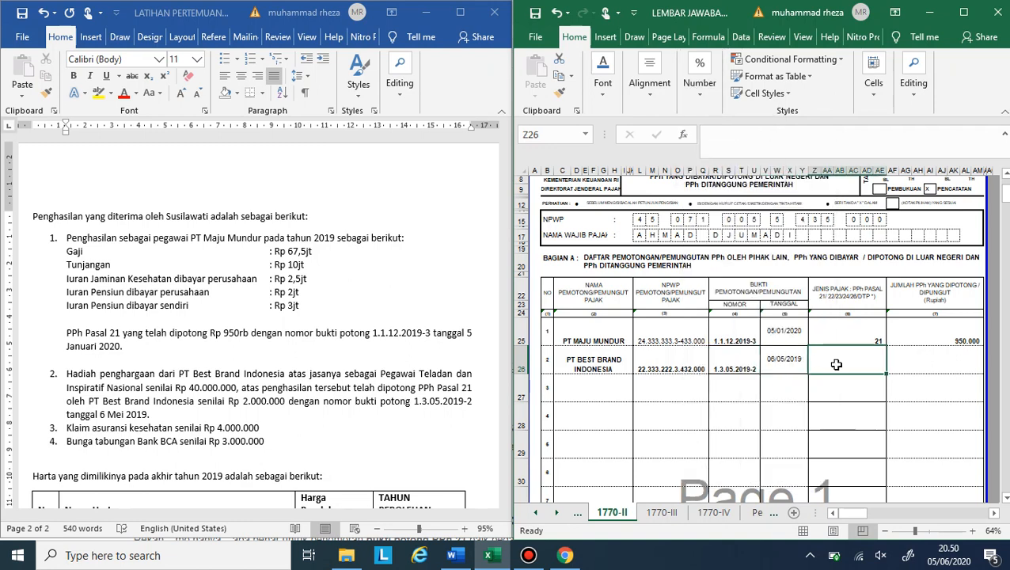
{"action": "type", "text": "21"}
{"action": "key", "text": "Tab"}
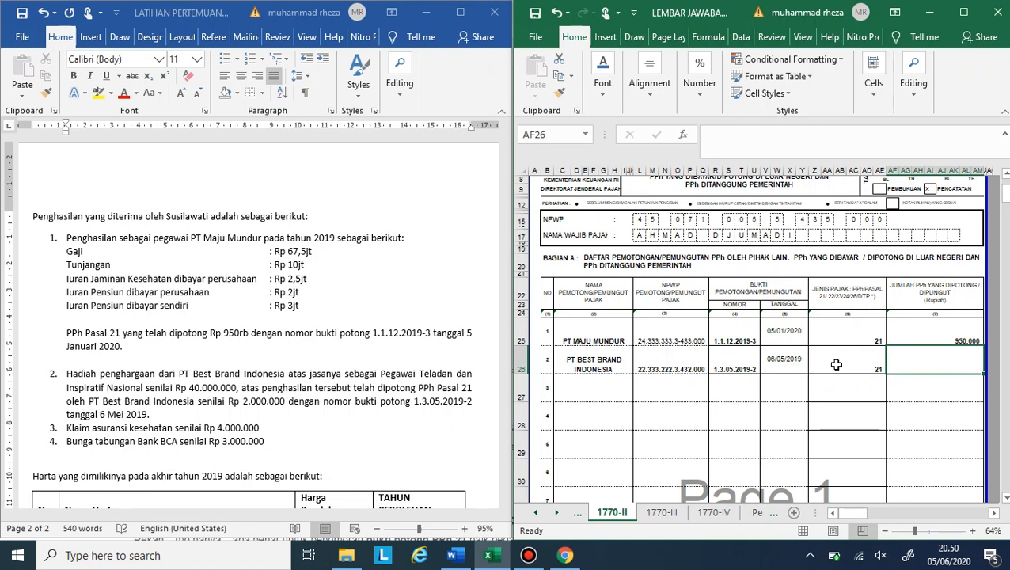
{"action": "type", "text": "2.0"}
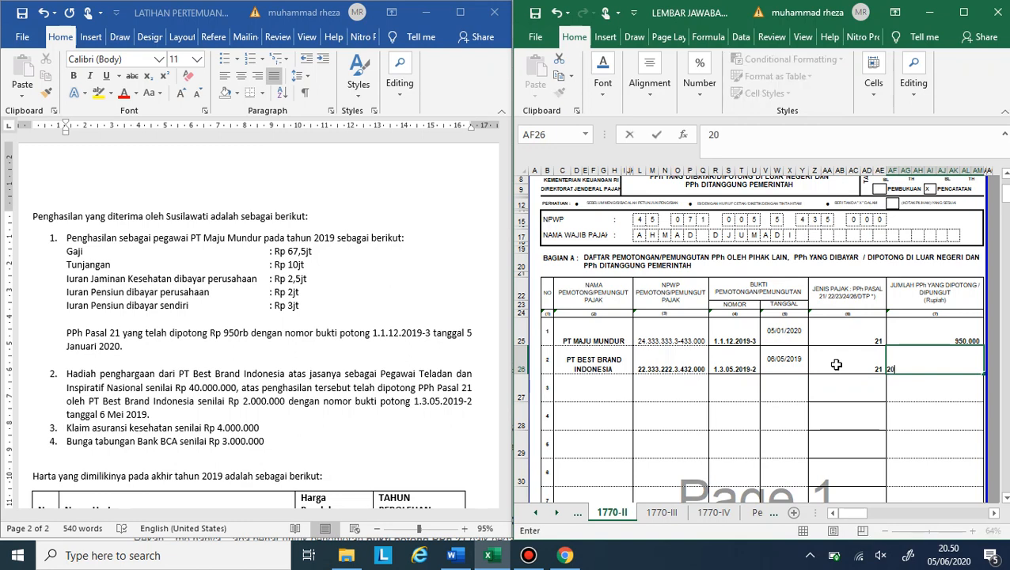
{"action": "type", "text": "00.000"}
{"action": "key", "text": "Return"}
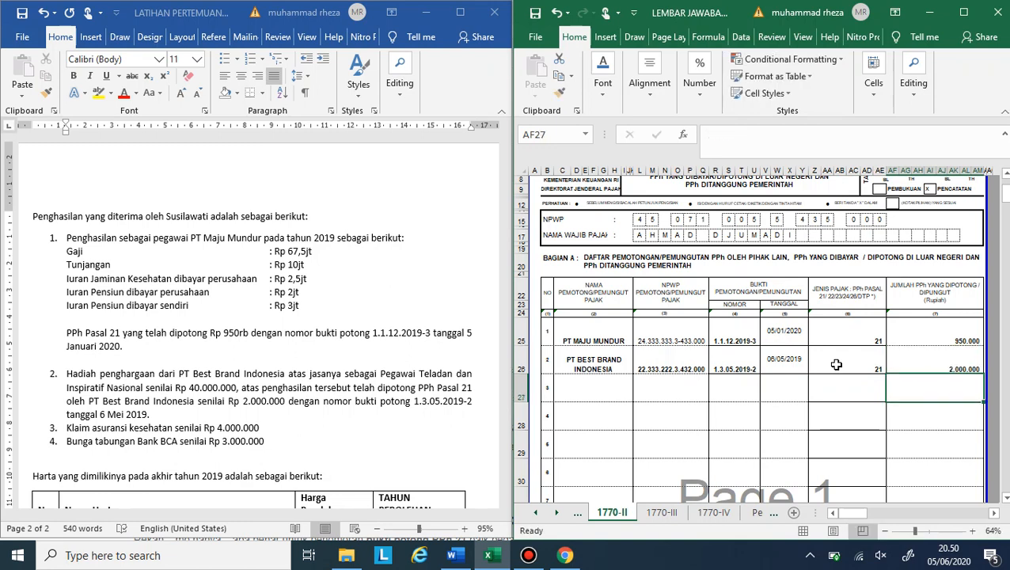
Check the remaining income items in the practice case against form 1770-II, from its header to the Bagian A total
{"action": "left_click", "coordinate": [261, 420]}
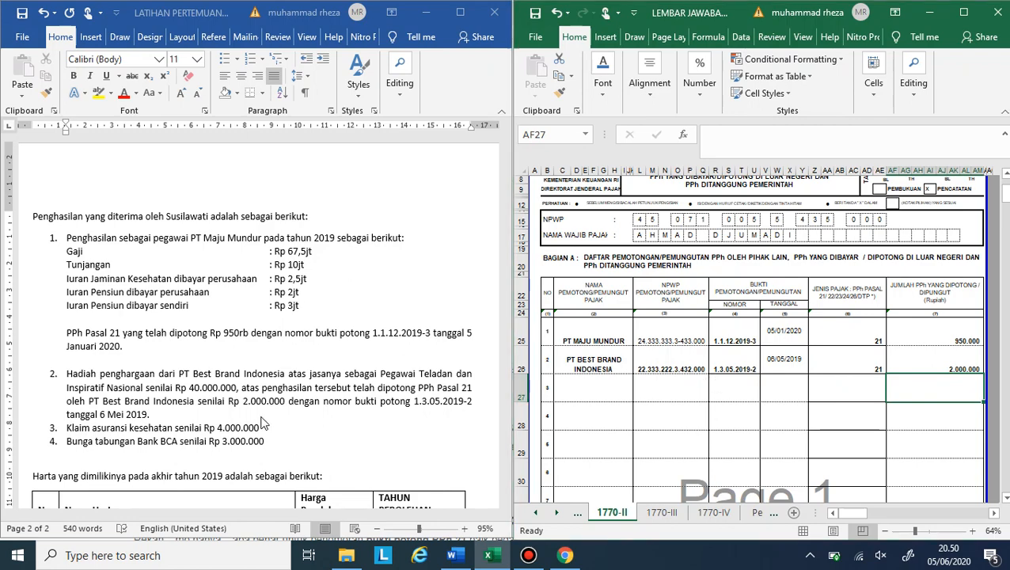
{"action": "left_click", "coordinate": [221, 429]}
{"action": "scroll", "coordinate": [221, 432], "scroll_direction": "down", "scroll_amount": 3}
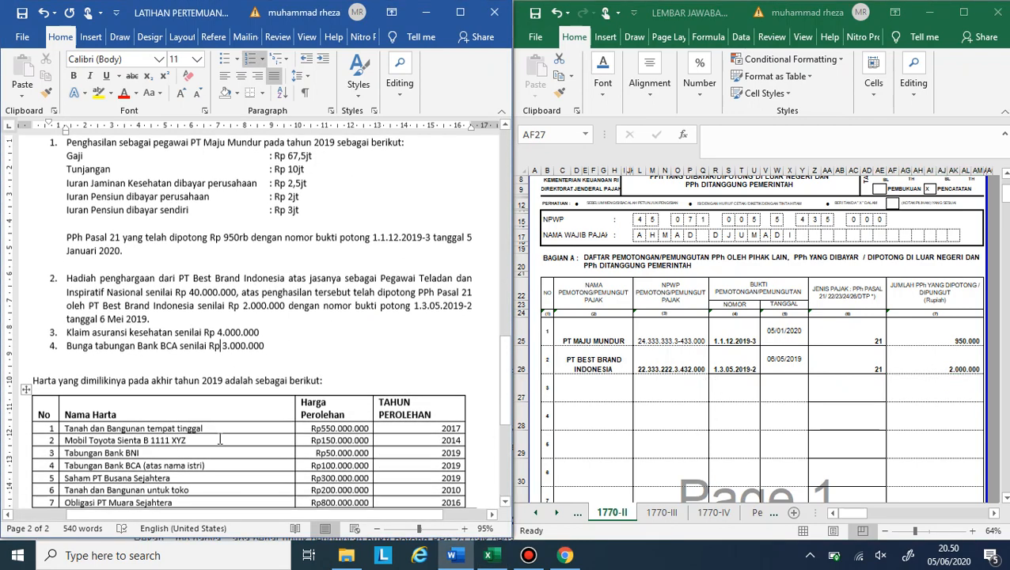
{"action": "scroll", "coordinate": [220, 438], "scroll_direction": "up", "scroll_amount": 3}
{"action": "scroll", "coordinate": [220, 437], "scroll_direction": "up", "scroll_amount": 8}
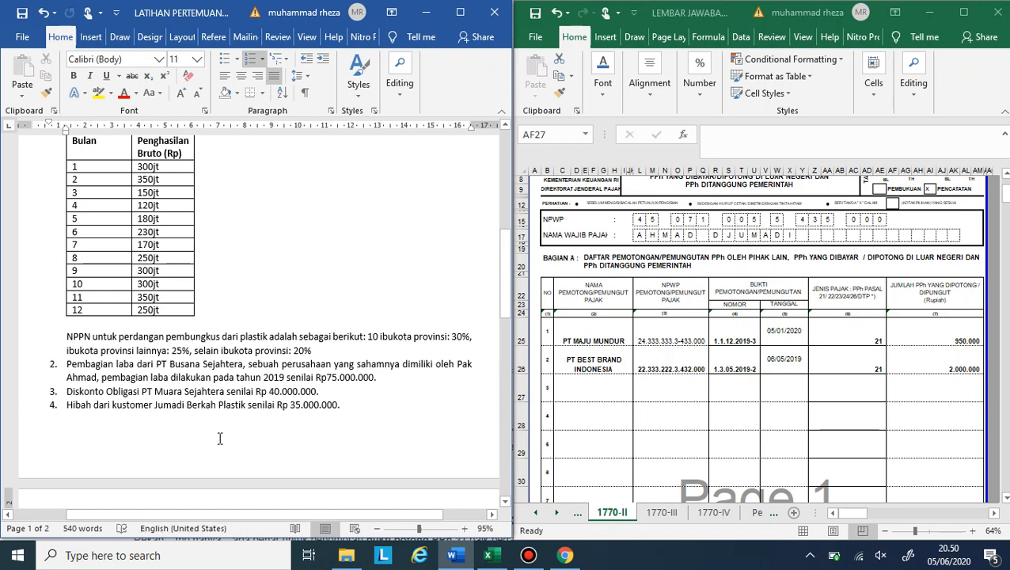
{"action": "scroll", "coordinate": [220, 438], "scroll_direction": "up", "scroll_amount": 3}
{"action": "scroll", "coordinate": [220, 438], "scroll_direction": "down", "scroll_amount": 2}
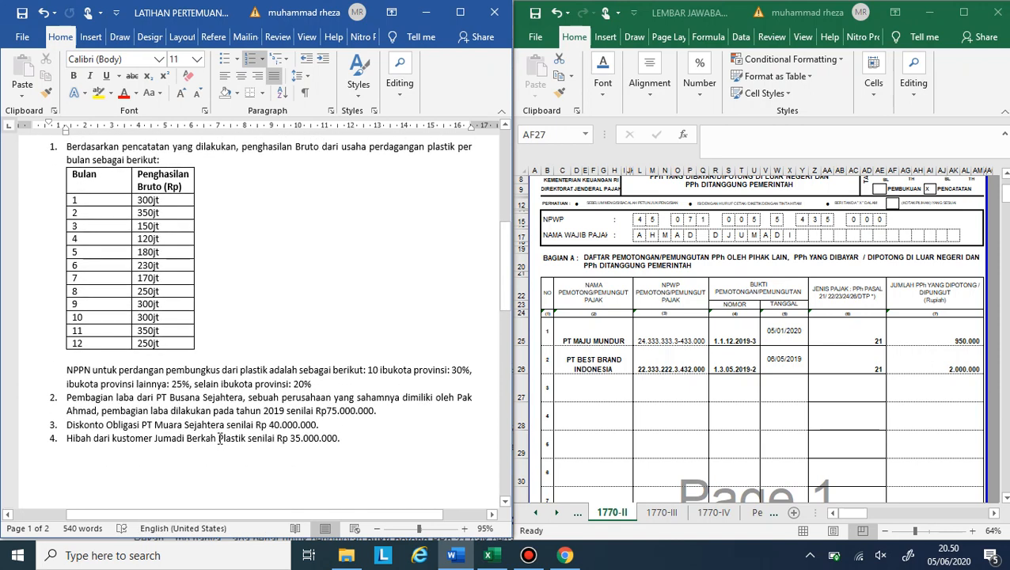
{"action": "scroll", "coordinate": [686, 377], "scroll_direction": "down", "scroll_amount": 10}
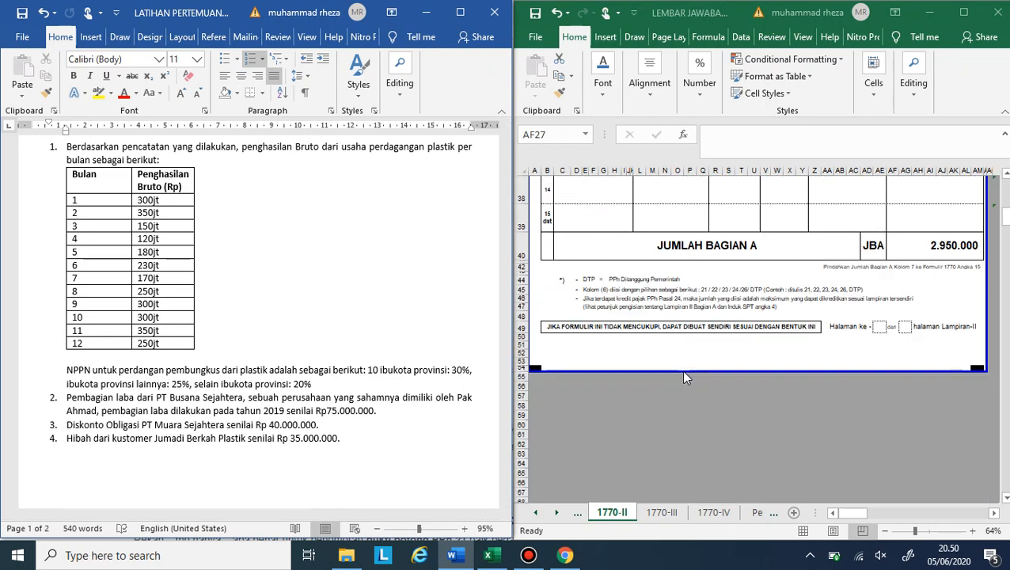
{"action": "scroll", "coordinate": [685, 377], "scroll_direction": "up", "scroll_amount": 8}
{"action": "scroll", "coordinate": [685, 377], "scroll_direction": "down", "scroll_amount": 4}
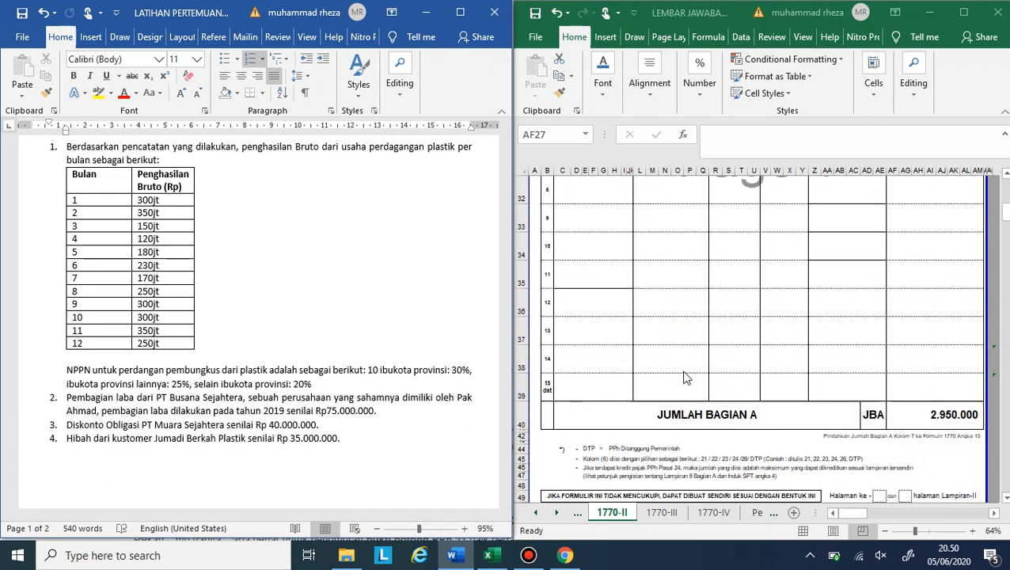
{"action": "scroll", "coordinate": [685, 378], "scroll_direction": "up", "scroll_amount": 8}
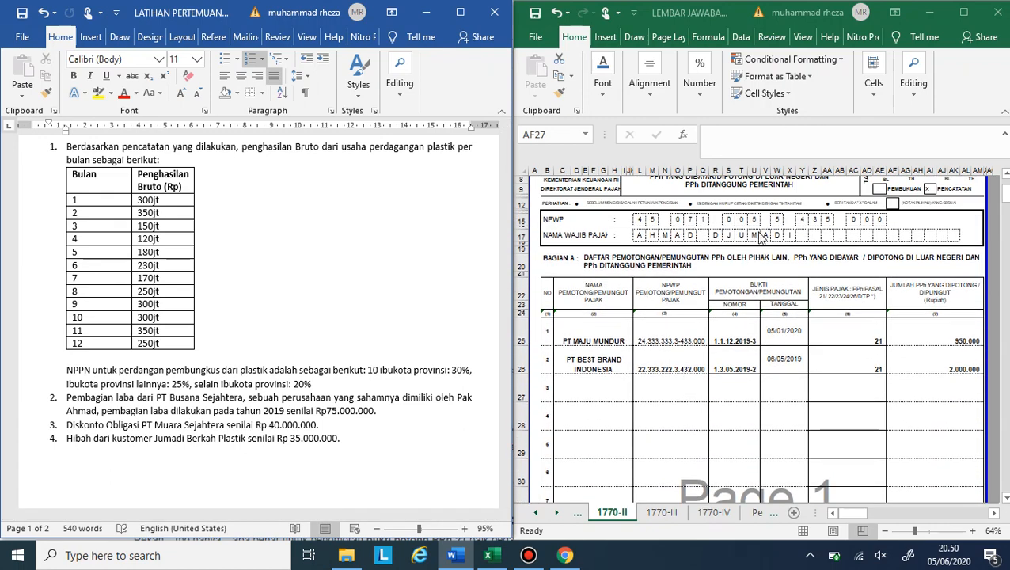
{"action": "scroll", "coordinate": [764, 277], "scroll_direction": "up", "scroll_amount": 2}
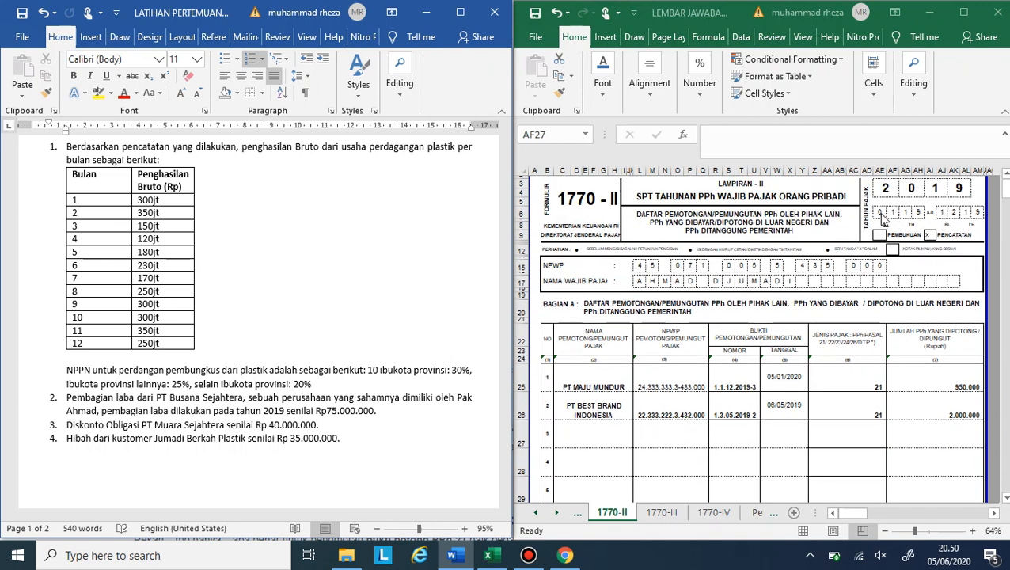
{"action": "scroll", "coordinate": [879, 315], "scroll_direction": "up", "scroll_amount": 1}
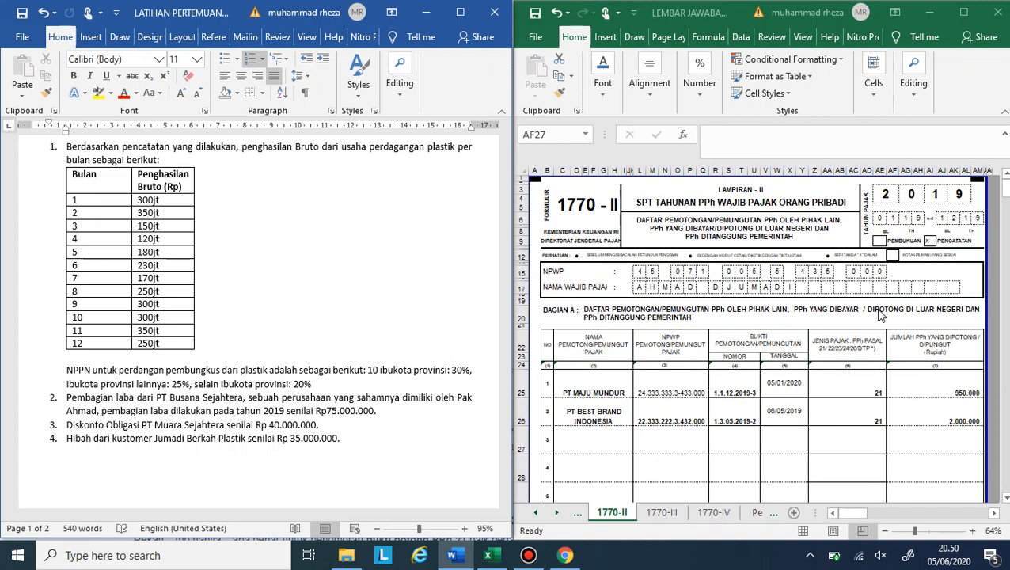
Open the 1770-I-hal 2 sheet and compare its Bagian B, C and D with the income items in the practice case
{"action": "left_click", "coordinate": [536, 514]}
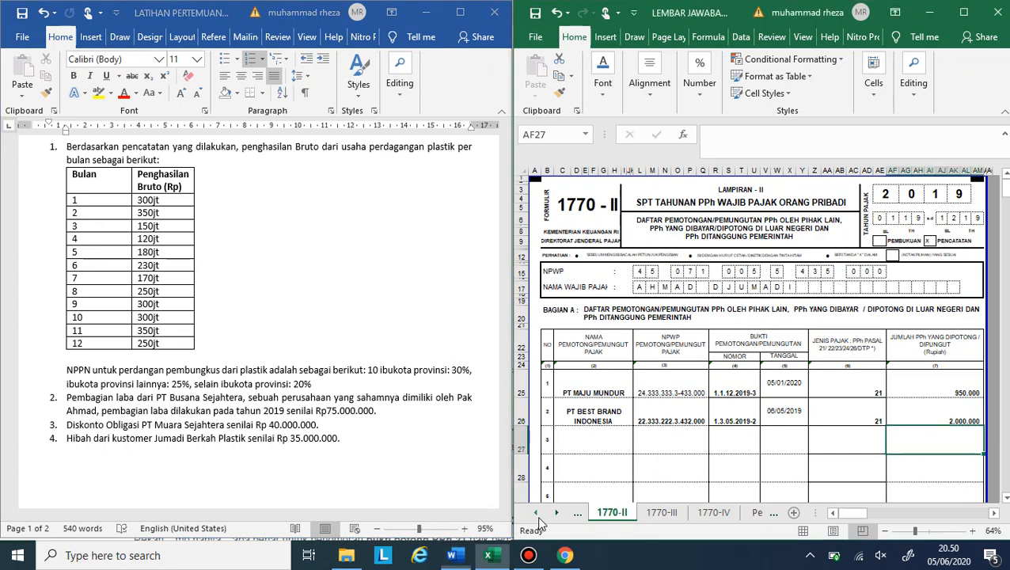
{"action": "left_click", "coordinate": [649, 512]}
{"action": "scroll", "coordinate": [711, 295], "scroll_direction": "up", "scroll_amount": 8}
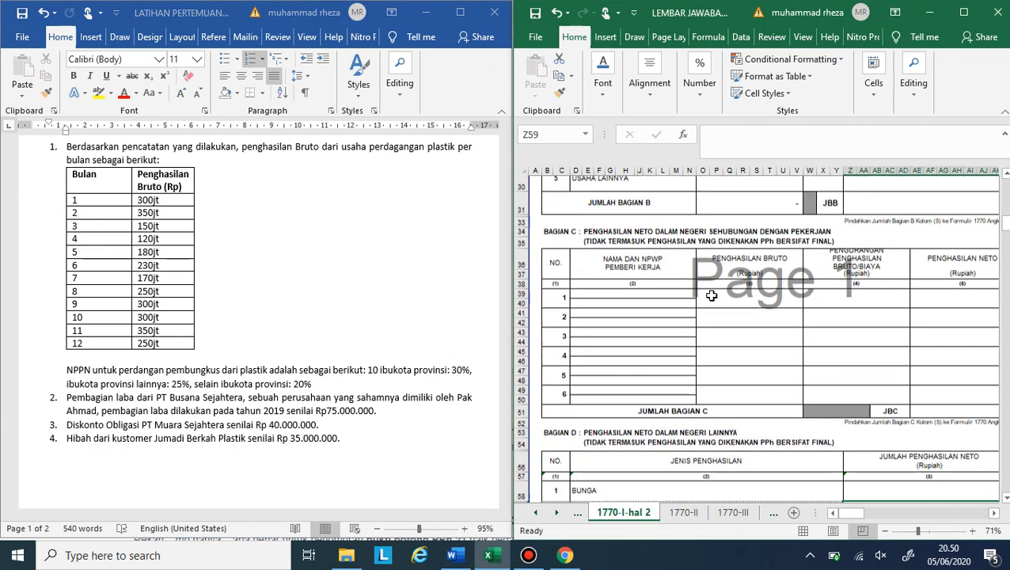
{"action": "scroll", "coordinate": [711, 295], "scroll_direction": "up", "scroll_amount": 5}
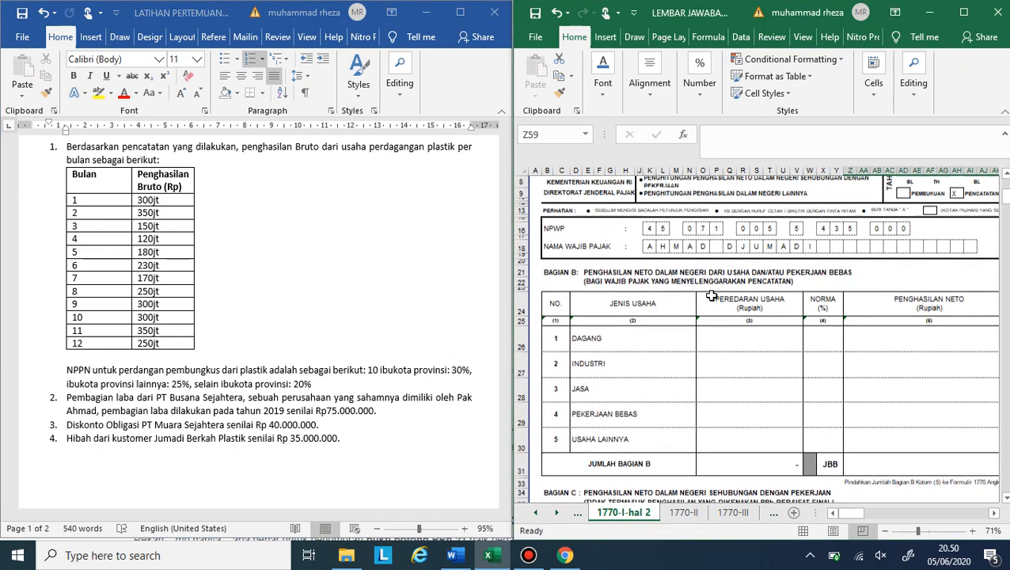
{"action": "scroll", "coordinate": [401, 293], "scroll_direction": "up", "scroll_amount": 6}
{"action": "scroll", "coordinate": [402, 293], "scroll_direction": "down", "scroll_amount": 4}
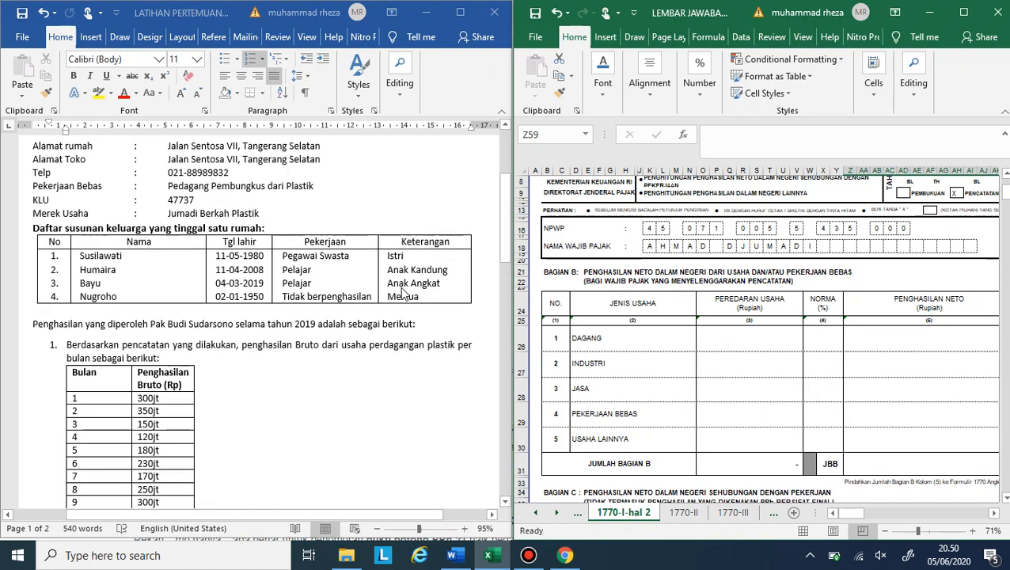
{"action": "left_click", "coordinate": [402, 288]}
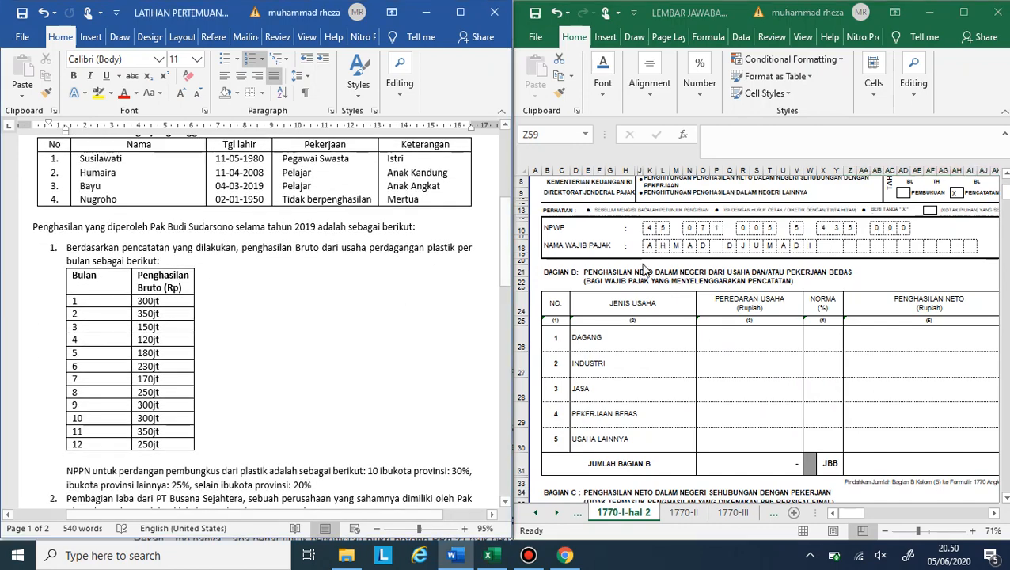
{"action": "left_click", "coordinate": [779, 346]}
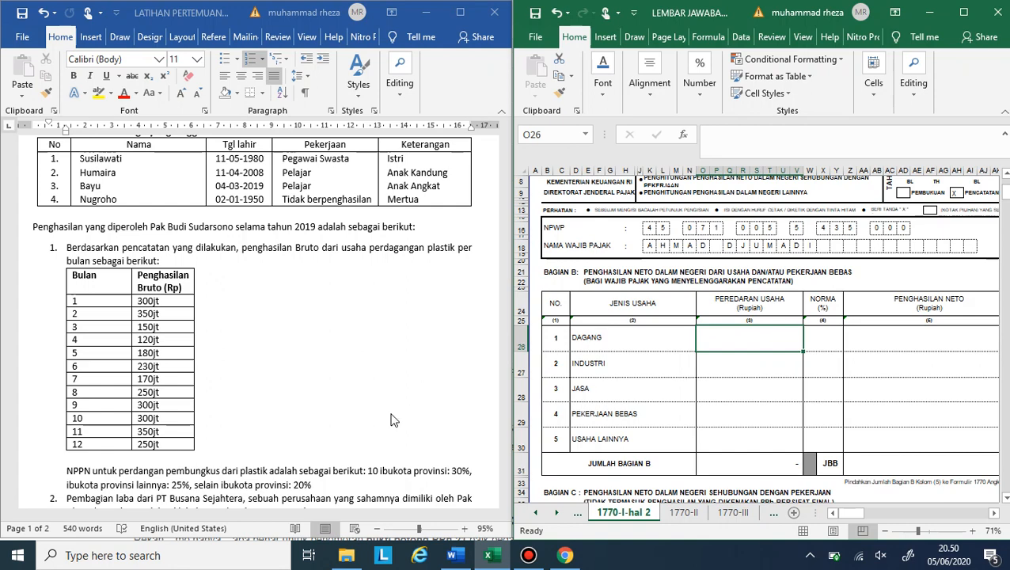
{"action": "scroll", "coordinate": [421, 399], "scroll_direction": "down", "scroll_amount": 1}
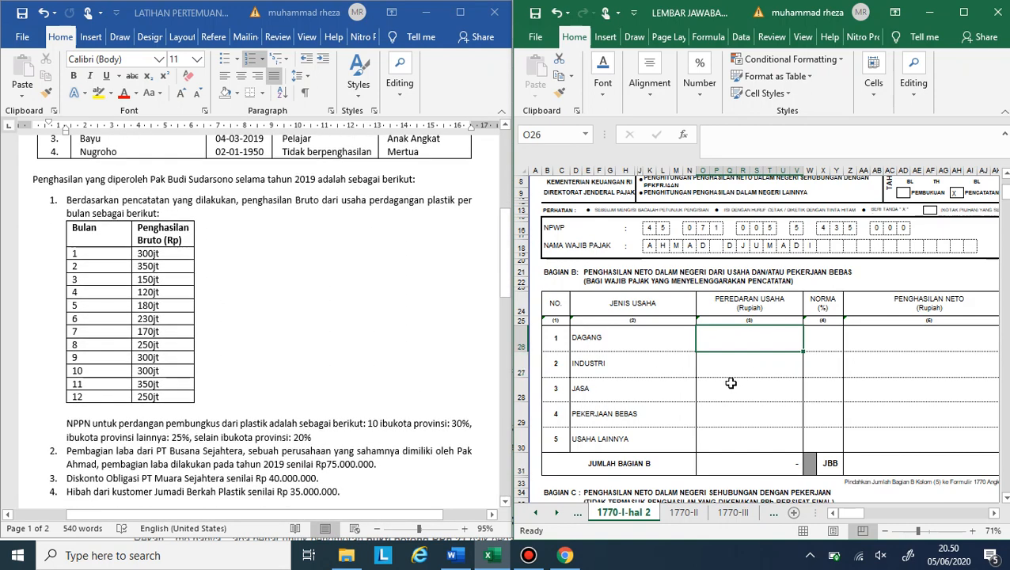
{"action": "scroll", "coordinate": [732, 383], "scroll_direction": "down", "scroll_amount": 1}
{"action": "left_click", "coordinate": [248, 463]}
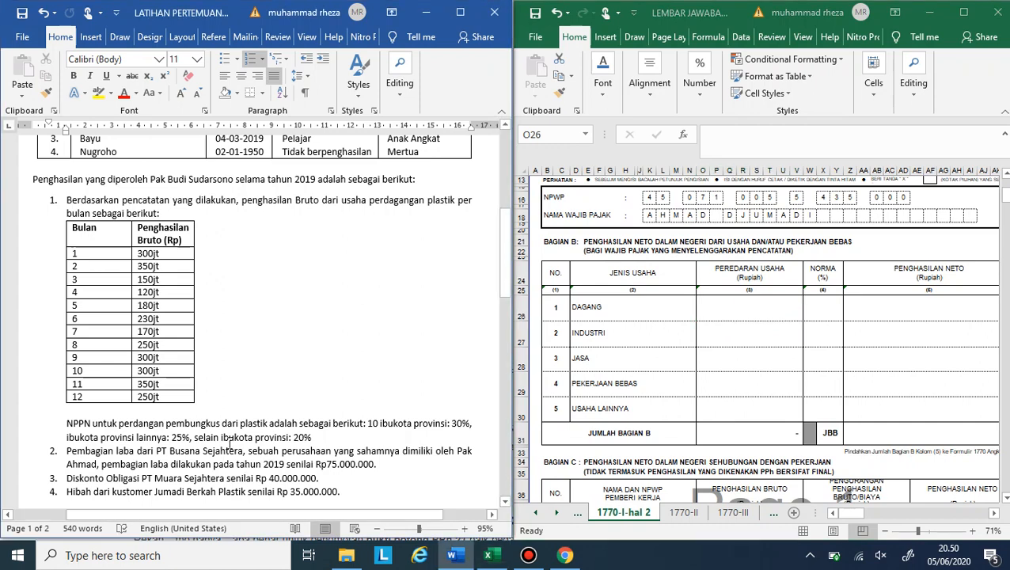
{"action": "scroll", "coordinate": [221, 451], "scroll_direction": "down", "scroll_amount": 1}
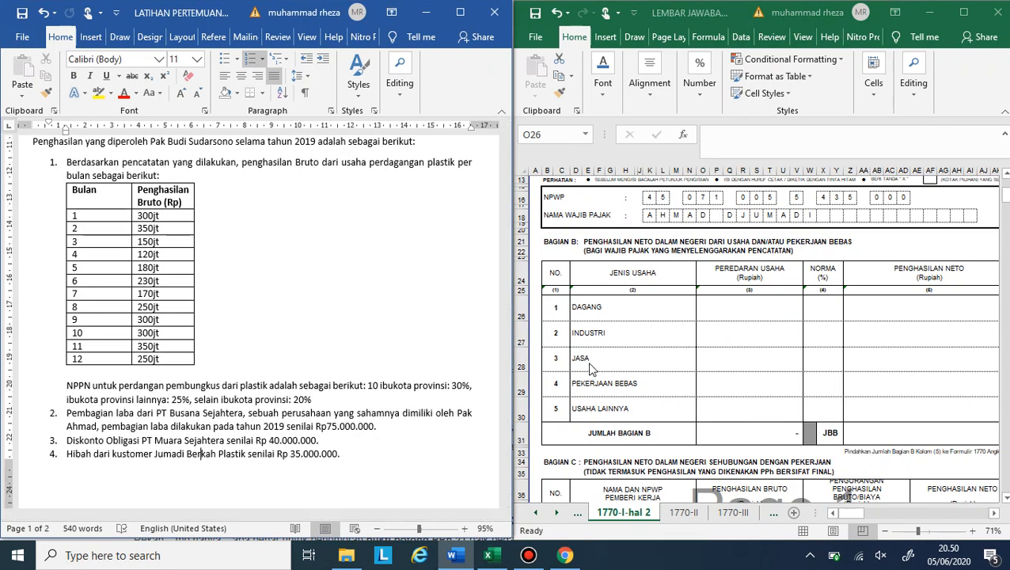
{"action": "scroll", "coordinate": [592, 367], "scroll_direction": "down", "scroll_amount": 12}
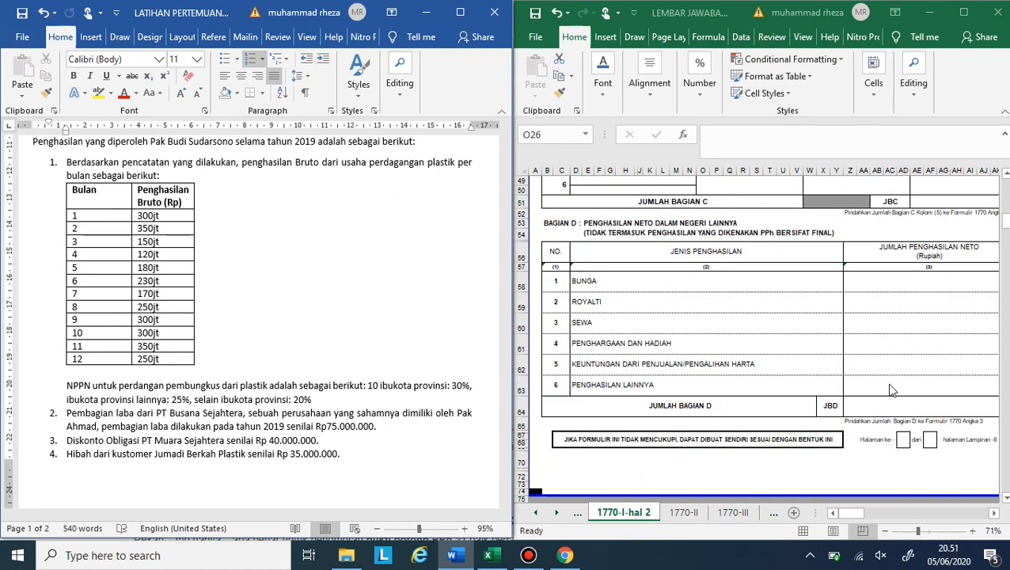
{"action": "left_click", "coordinate": [886, 382]}
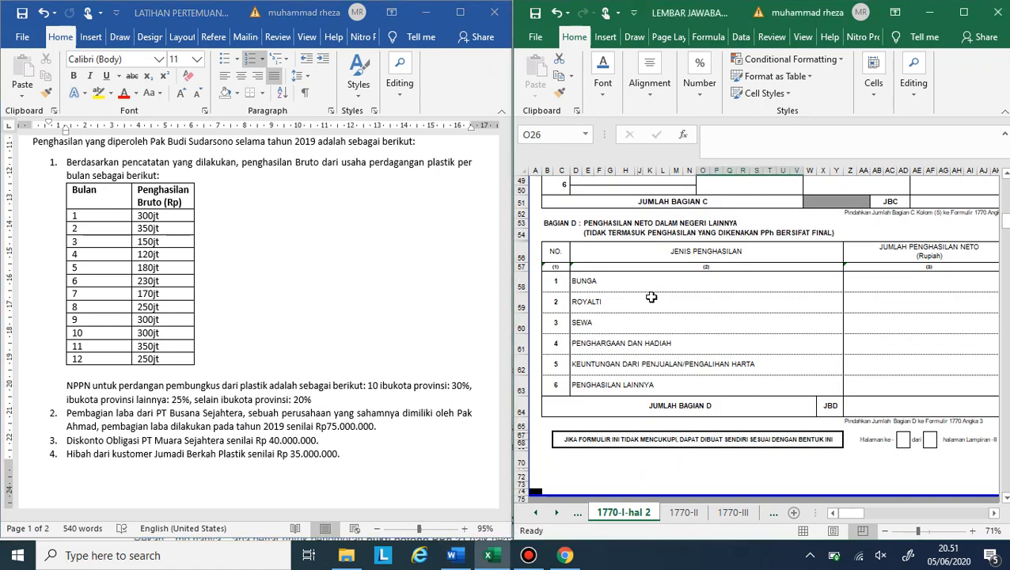
Enter 35.000.000 as the net amount for Penghasilan Lainnya in row 6 of Bagian D
{"action": "left_click", "coordinate": [929, 386]}
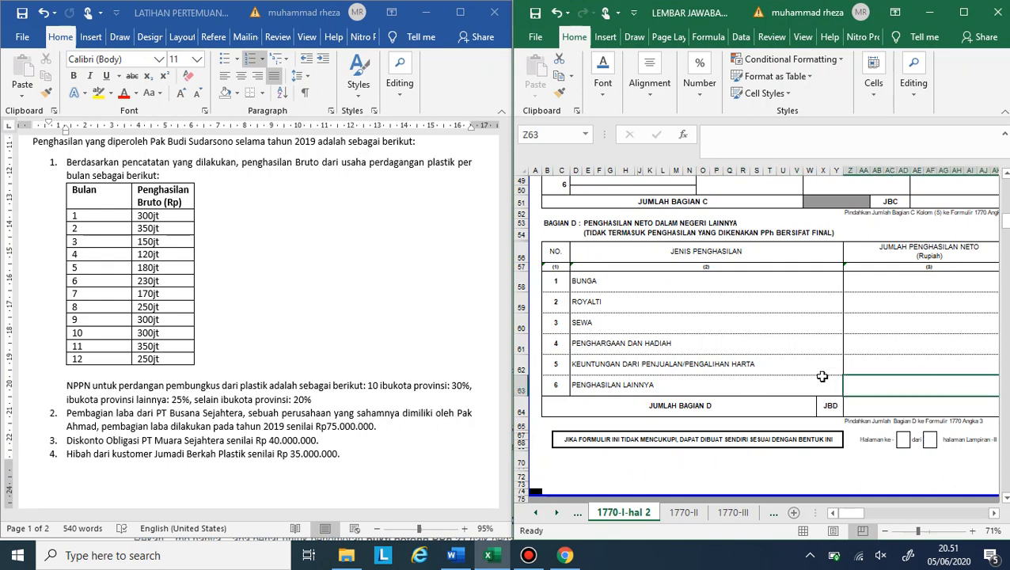
{"action": "type", "text": "35"}
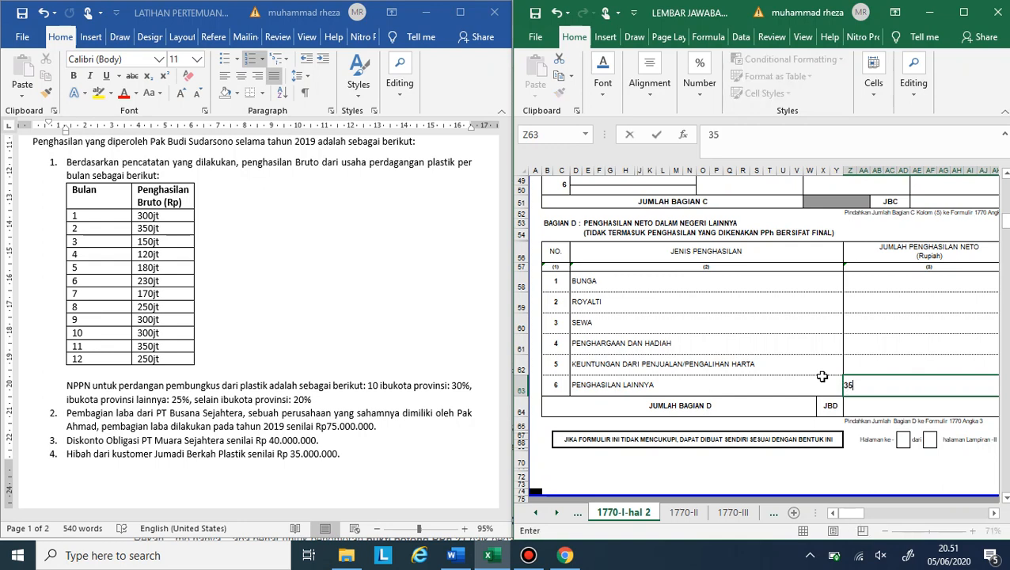
{"action": "type", "text": ".000.000"}
{"action": "key", "text": "Return"}
{"action": "scroll", "coordinate": [737, 377], "scroll_direction": "right", "scroll_amount": 1}
{"action": "scroll", "coordinate": [737, 376], "scroll_direction": "right", "scroll_amount": 2}
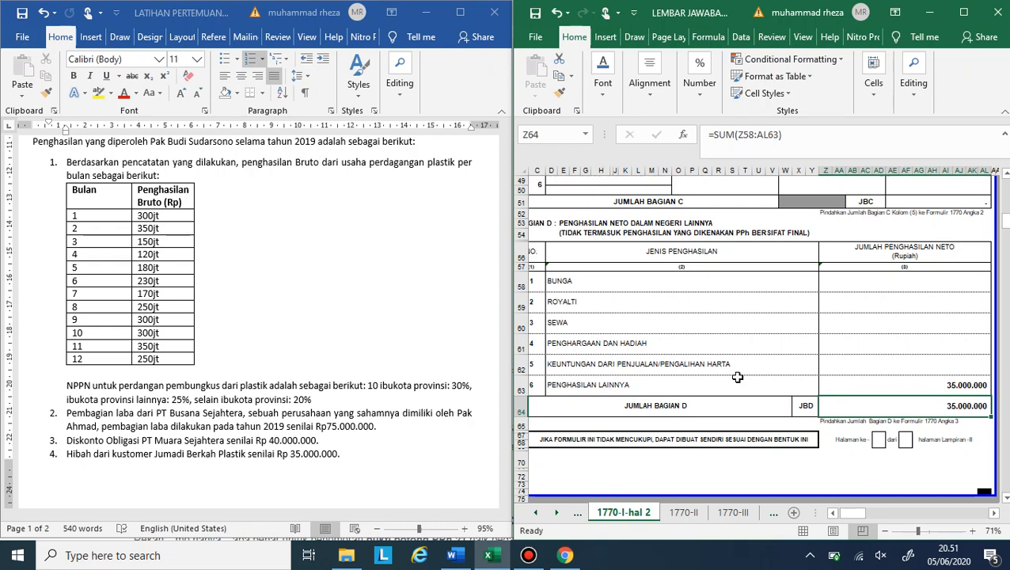
Find the wife's employment income in the practice case and enter PT MAJU MUNDUR as the employer in row 1 of Bagian C
{"action": "scroll", "coordinate": [737, 377], "scroll_direction": "down", "scroll_amount": 2}
{"action": "scroll", "coordinate": [361, 425], "scroll_direction": "down", "scroll_amount": 7}
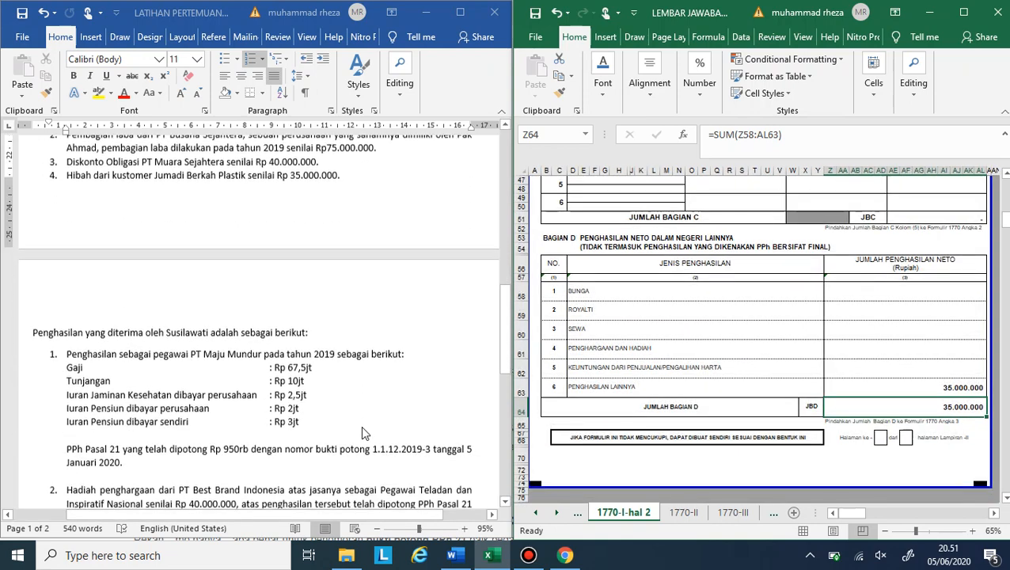
{"action": "scroll", "coordinate": [361, 425], "scroll_direction": "down", "scroll_amount": 1}
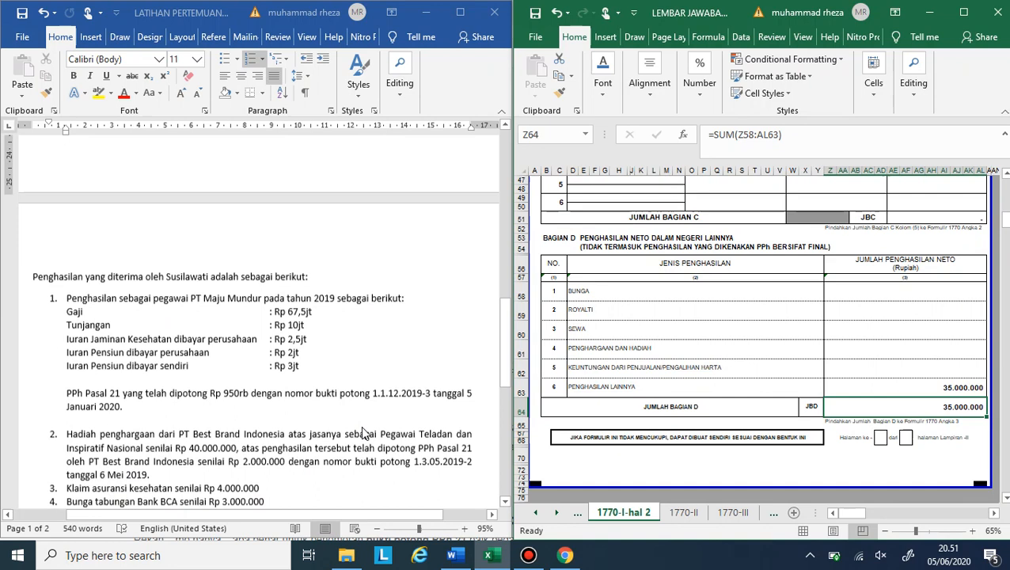
{"action": "left_click", "coordinate": [232, 384]}
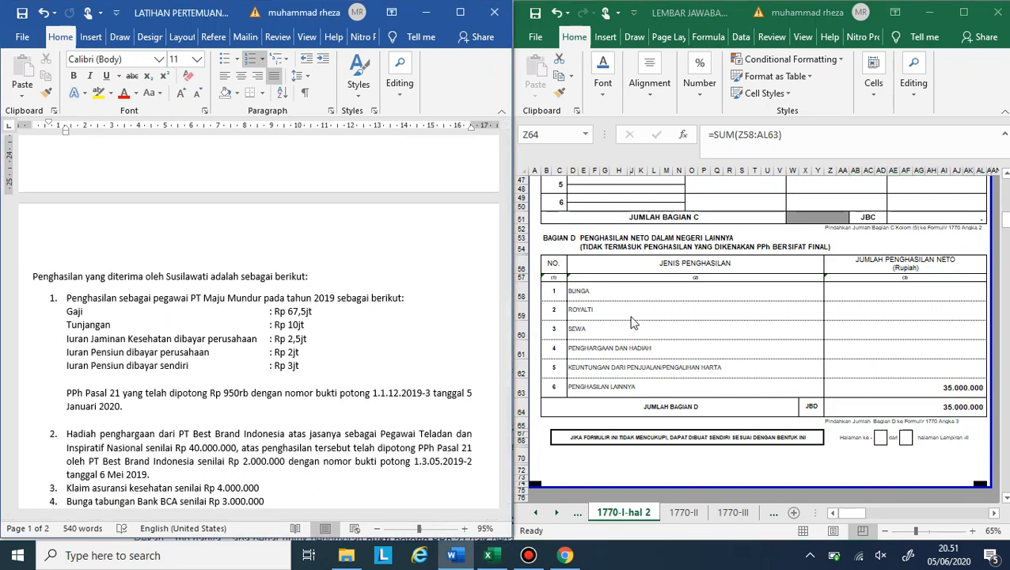
{"action": "scroll", "coordinate": [723, 370], "scroll_direction": "up", "scroll_amount": 8}
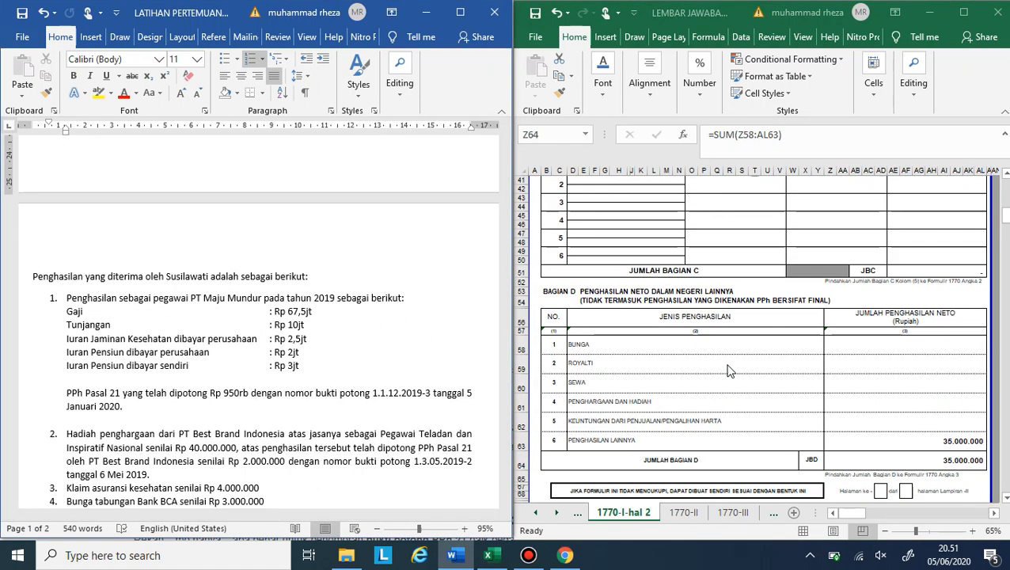
{"action": "left_click", "coordinate": [755, 257]}
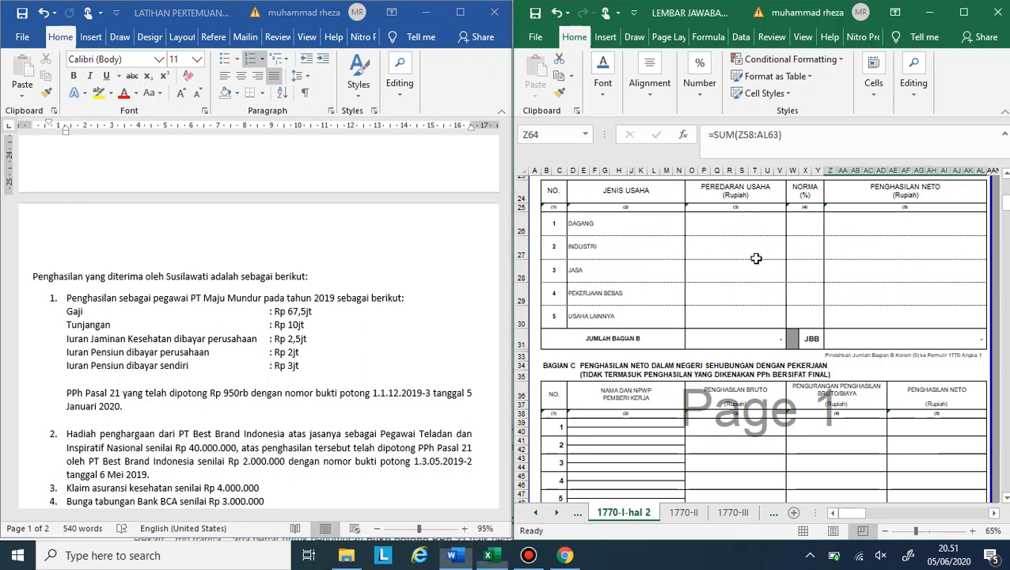
{"action": "scroll", "coordinate": [687, 286], "scroll_direction": "down", "scroll_amount": 1}
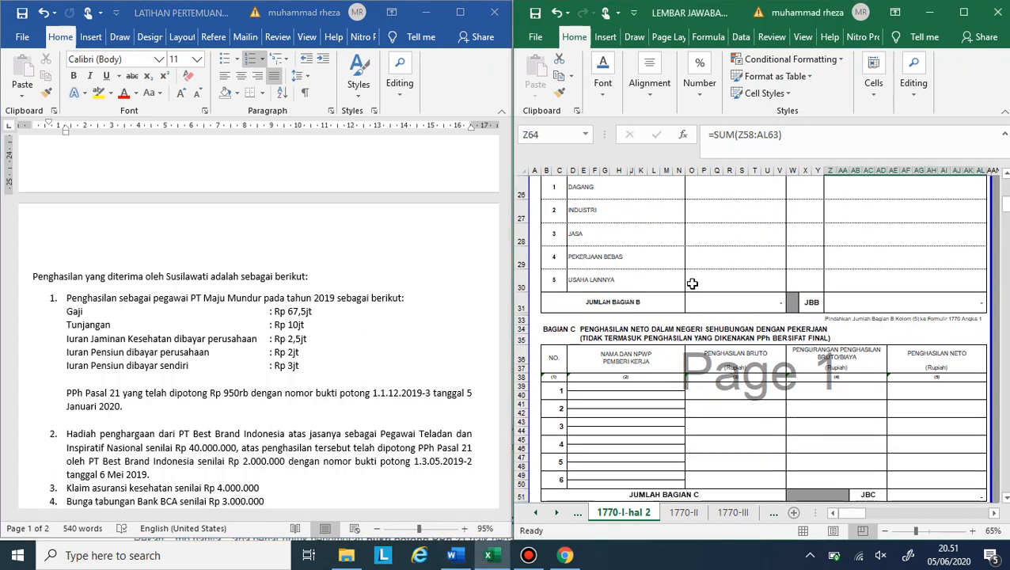
{"action": "left_click", "coordinate": [622, 386]}
{"action": "type", "text": "PT "}
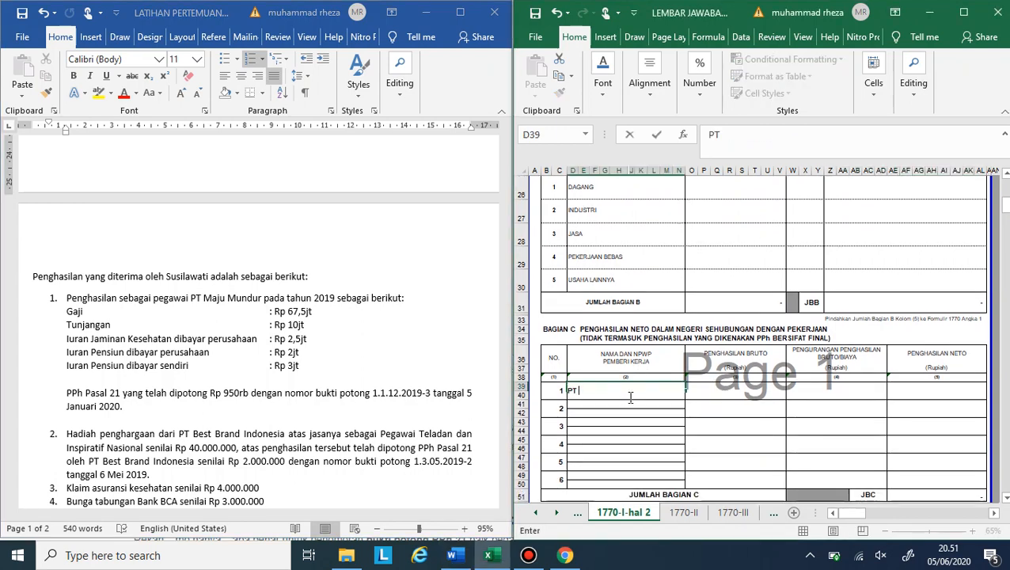
{"action": "type", "text": "MAJU MUNDUR"}
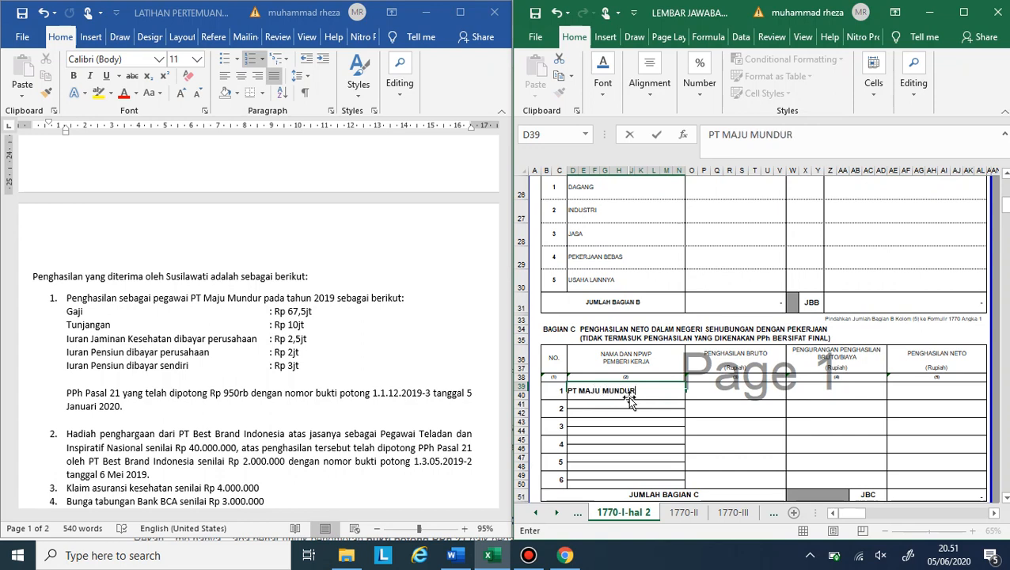
{"action": "key", "text": "Return"}
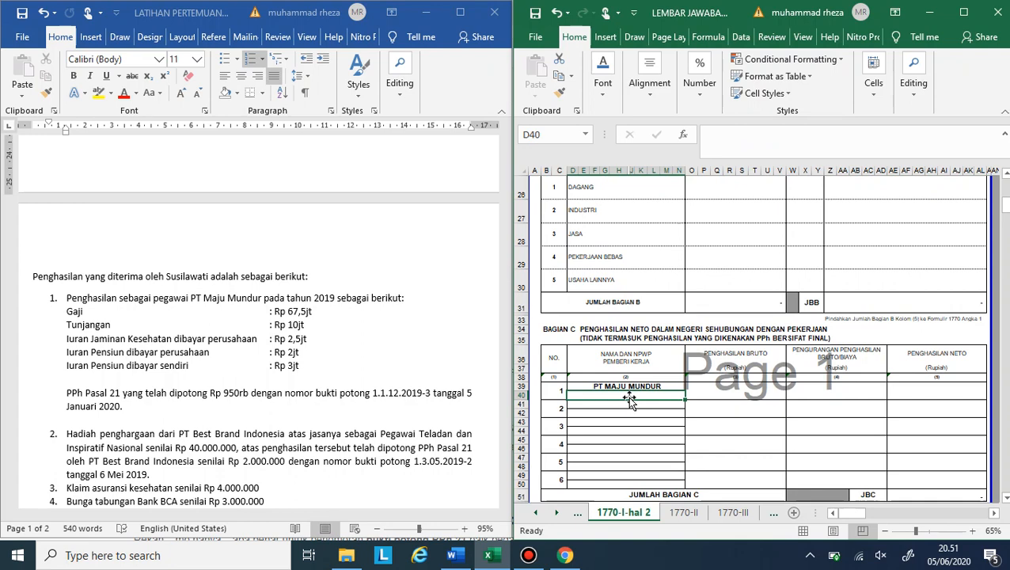
Copy PT Maju Mundur's NPWP from form 1770-II into the line under the employer name in row 1 of Bagian C
{"action": "left_click", "coordinate": [696, 511]}
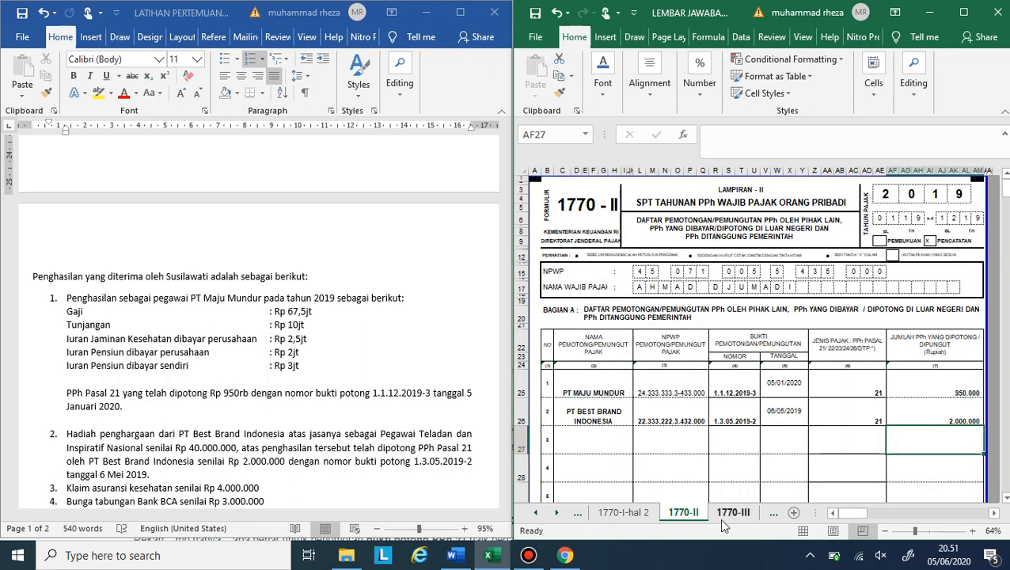
{"action": "left_click", "coordinate": [668, 375]}
{"action": "key", "text": "ctrl+c"}
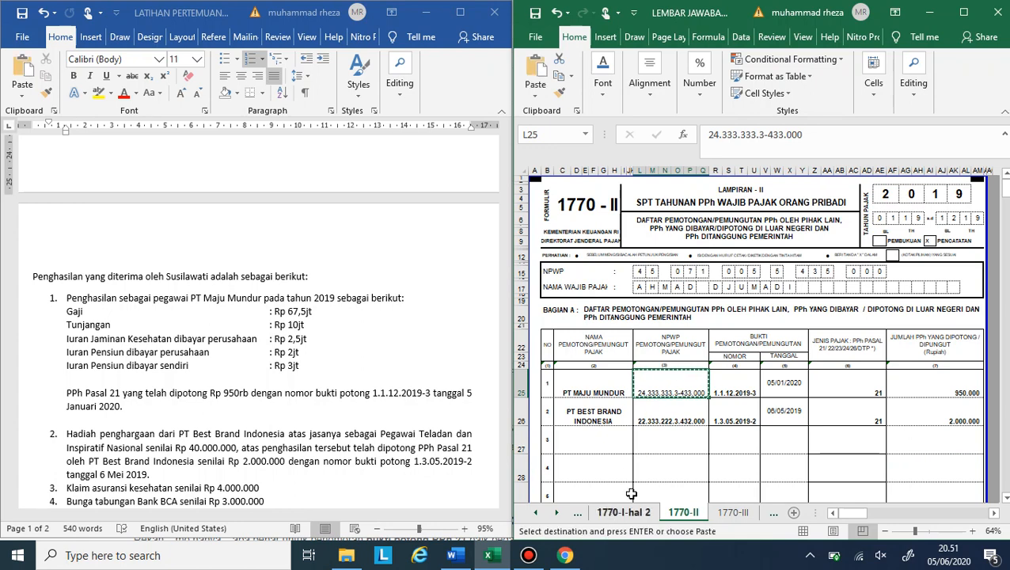
{"action": "key", "text": "Escape"}
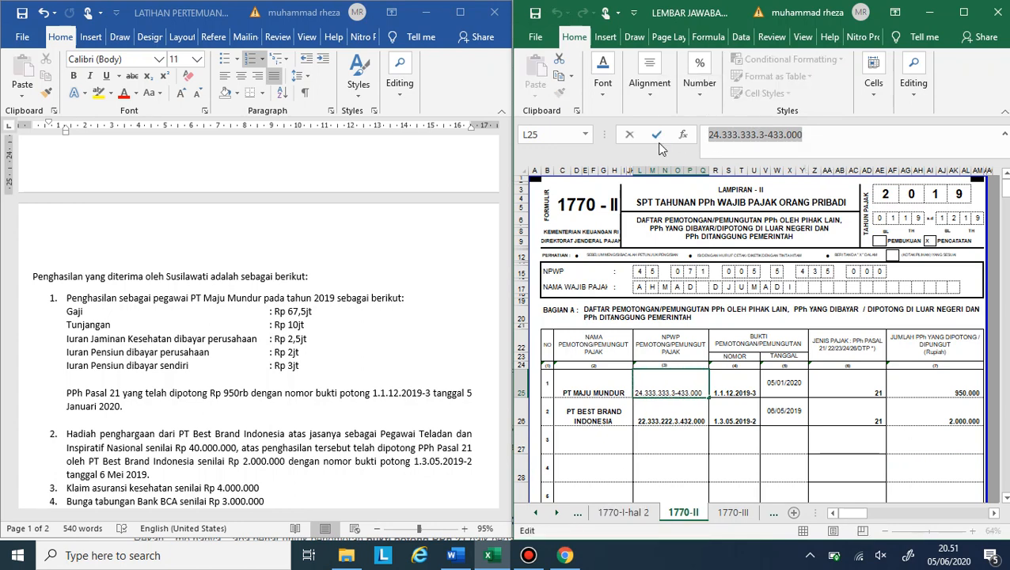
{"action": "left_click", "coordinate": [783, 467]}
{"action": "left_click", "coordinate": [648, 510]}
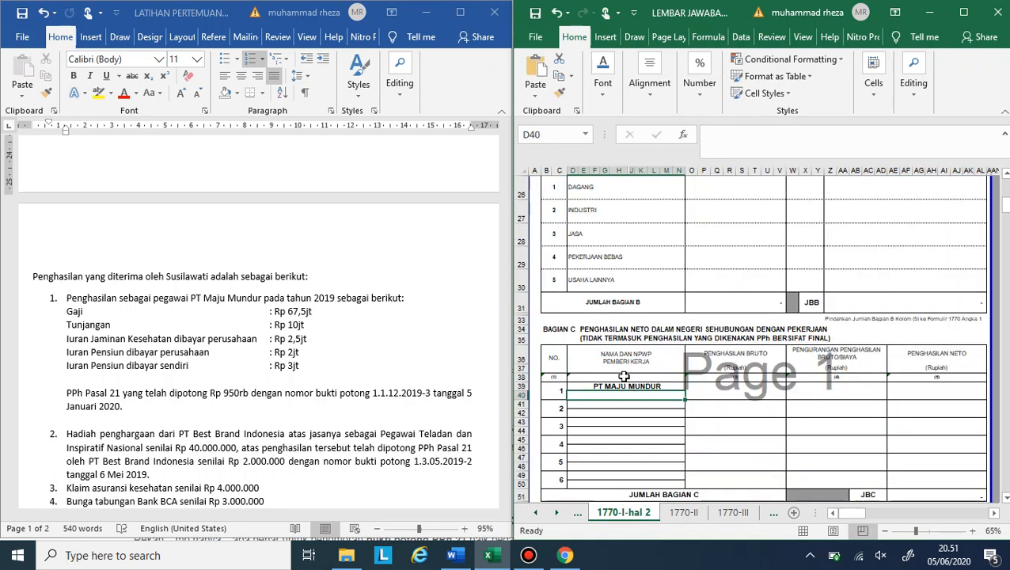
{"action": "key", "text": "ctrl+v"}
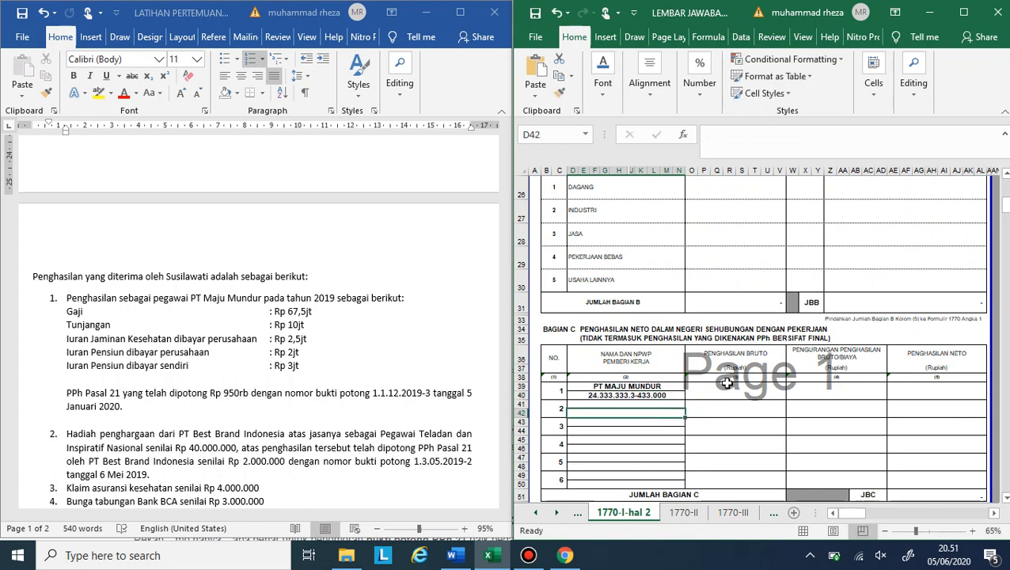
Enter the gross income for PT Maju Mundur in Bagian C as =67500000+10000000
{"action": "left_click", "coordinate": [724, 393]}
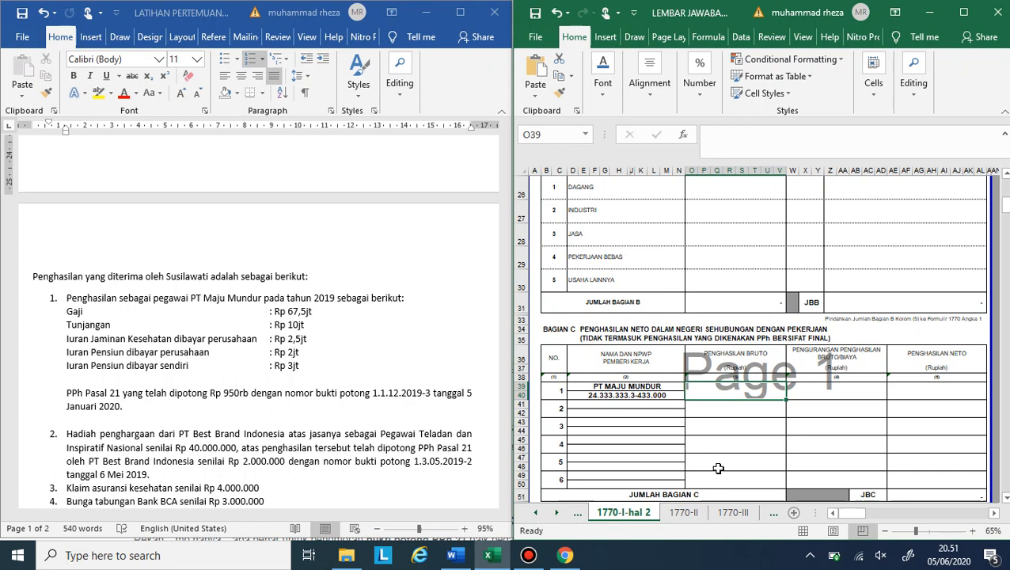
{"action": "type", "text": "=67"}
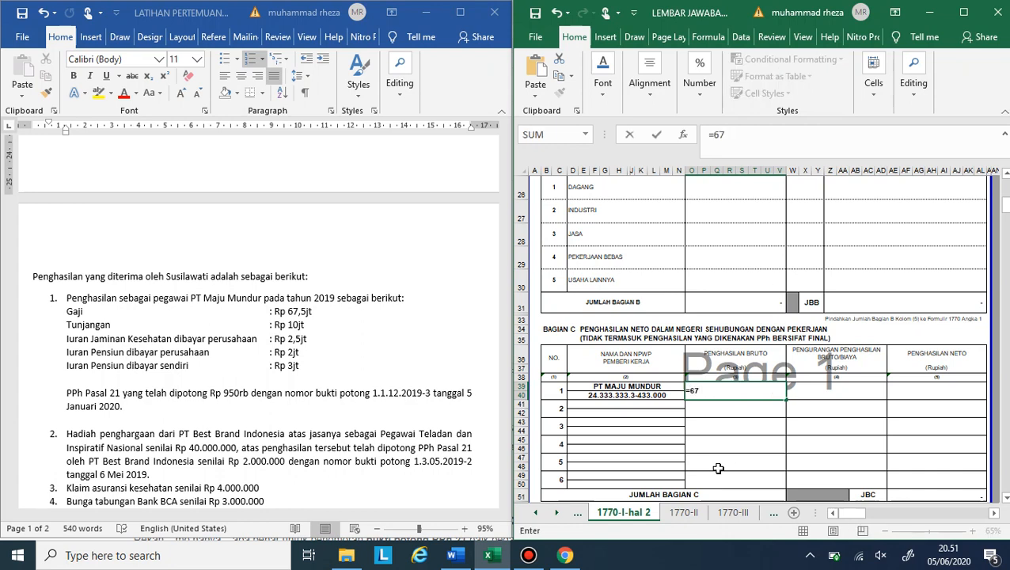
{"action": "type", "text": "500000+10000000"}
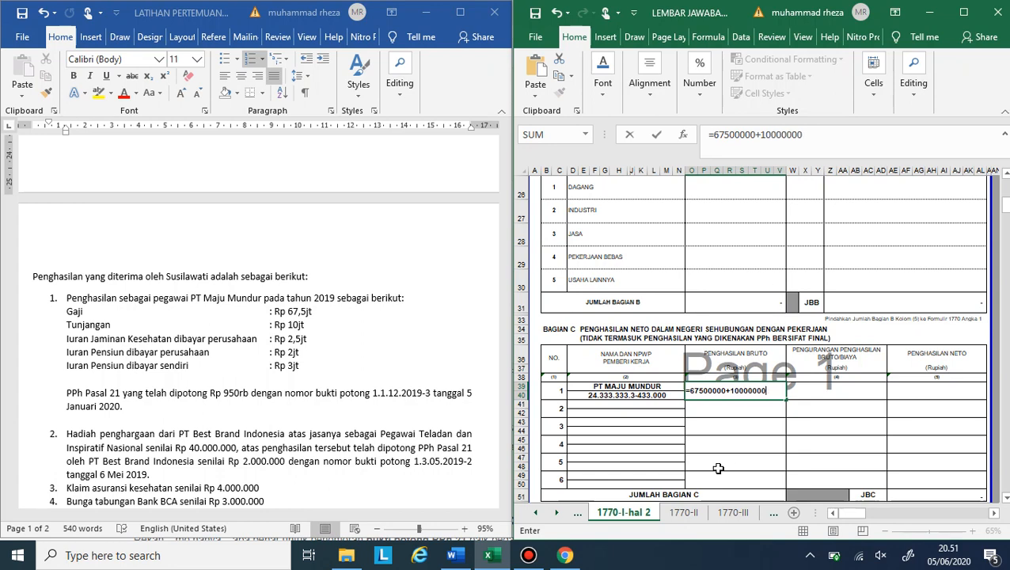
{"action": "key", "text": "Return"}
{"action": "key", "text": "ctrl+Down"}
{"action": "key", "text": "ctrl+Down"}
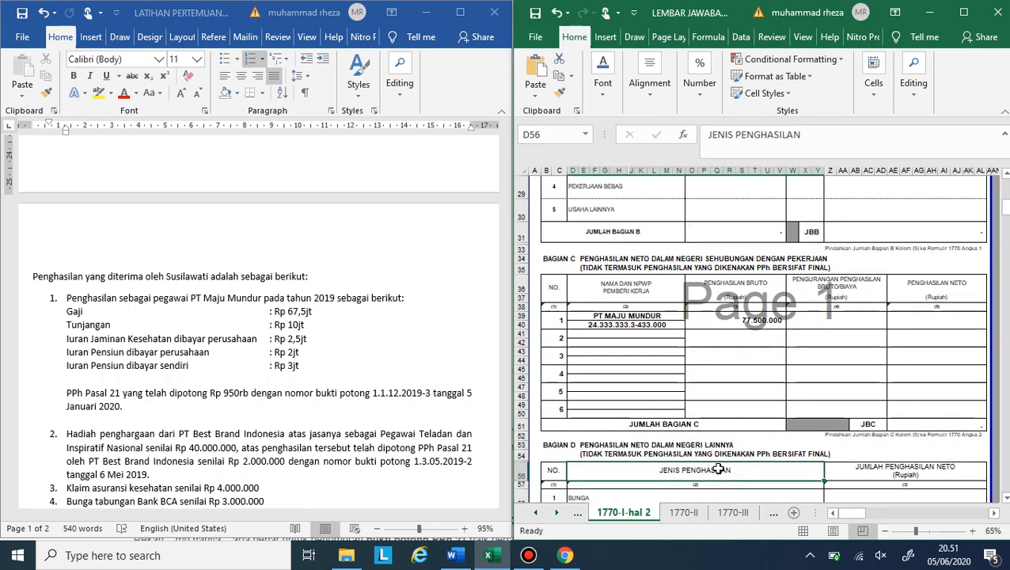
Add the company-paid health insurance of 2500000 to the gross income formula for PT Maju Mundur
{"action": "left_click", "coordinate": [735, 320]}
{"action": "left_click", "coordinate": [821, 143]}
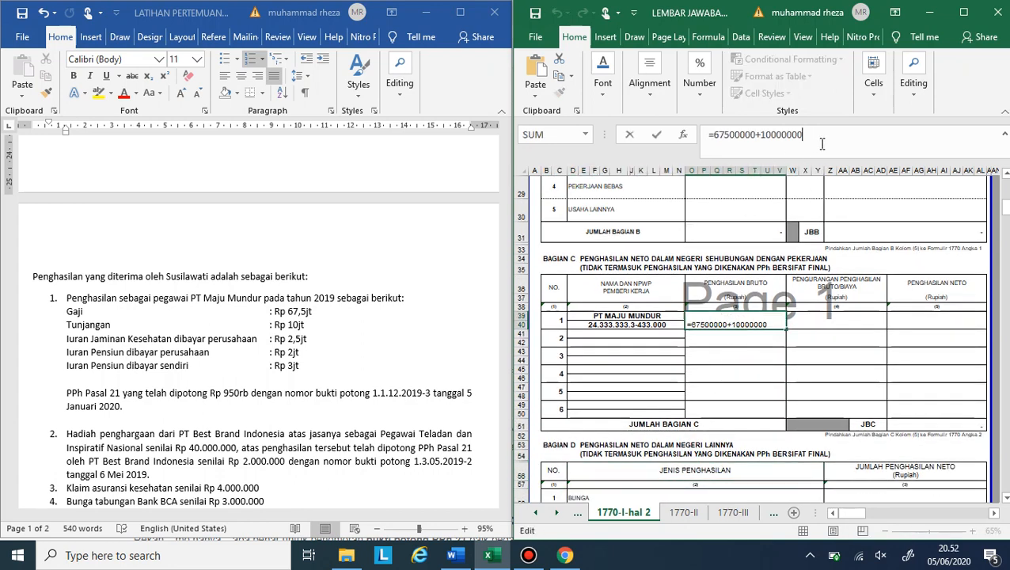
{"action": "type", "text": "+2500000"}
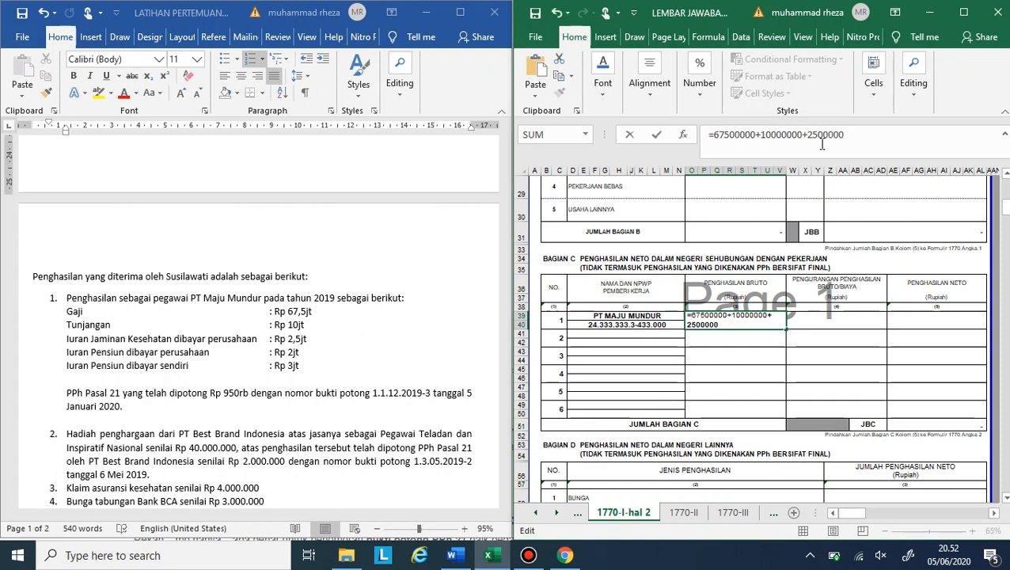
{"action": "key", "text": "Return"}
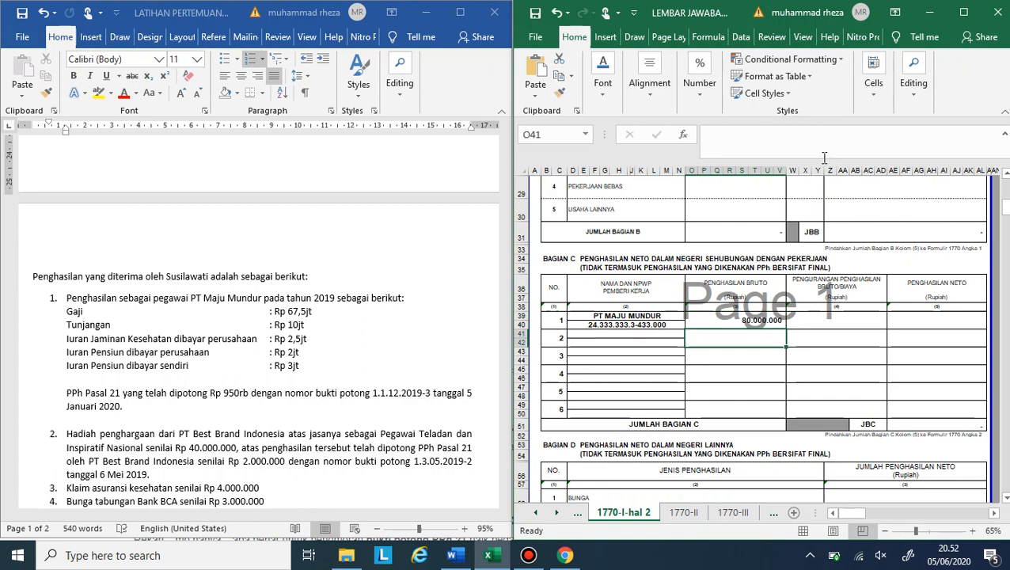
Calculate PT Maju Mundur's gross income deduction as 5% of the gross income plus 3000000, using =(5%*O39)+3000000
{"action": "left_click", "coordinate": [819, 318]}
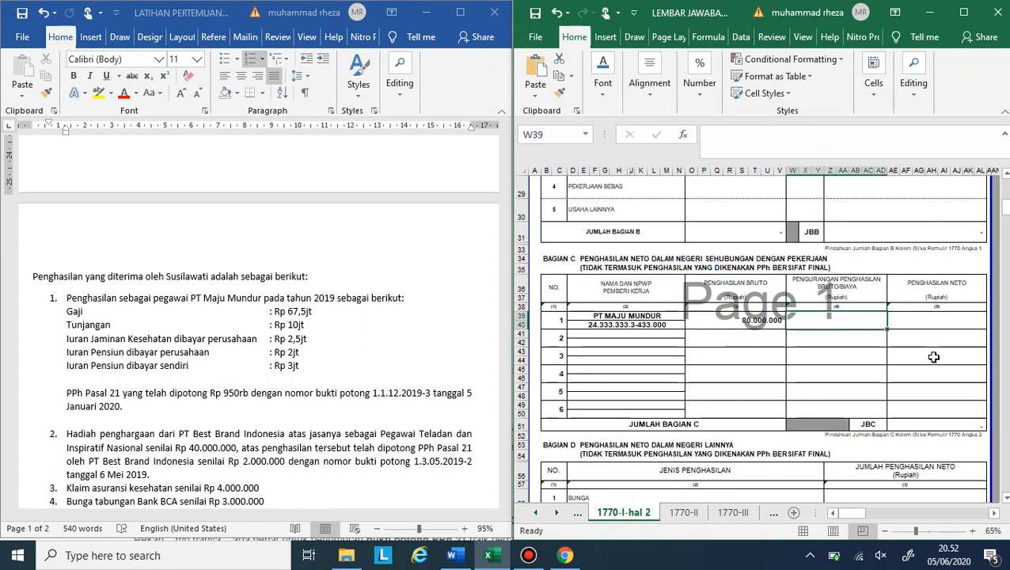
{"action": "type", "text": "="}
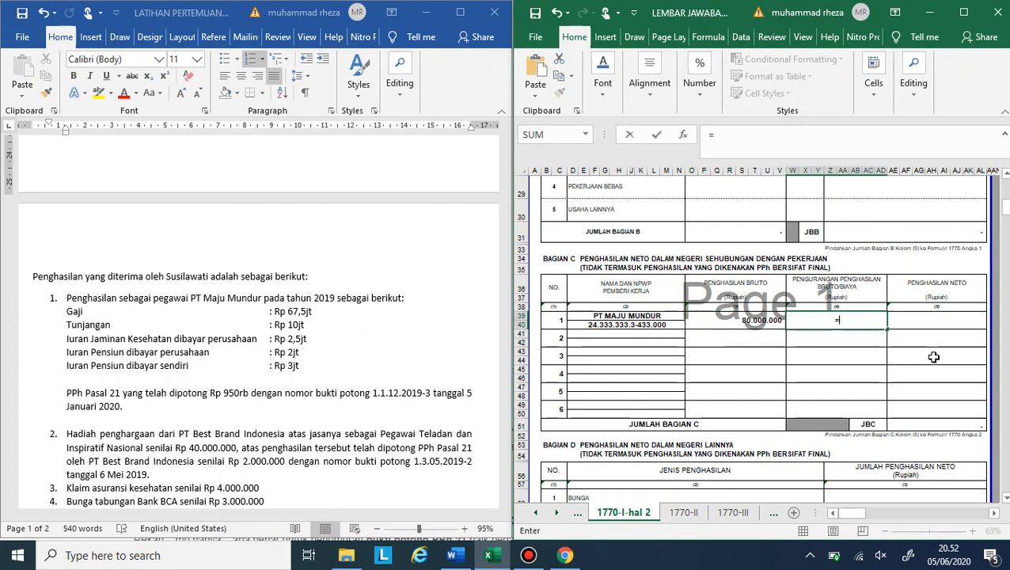
{"action": "type", "text": "(5%*"}
{"action": "key", "text": "Left"}
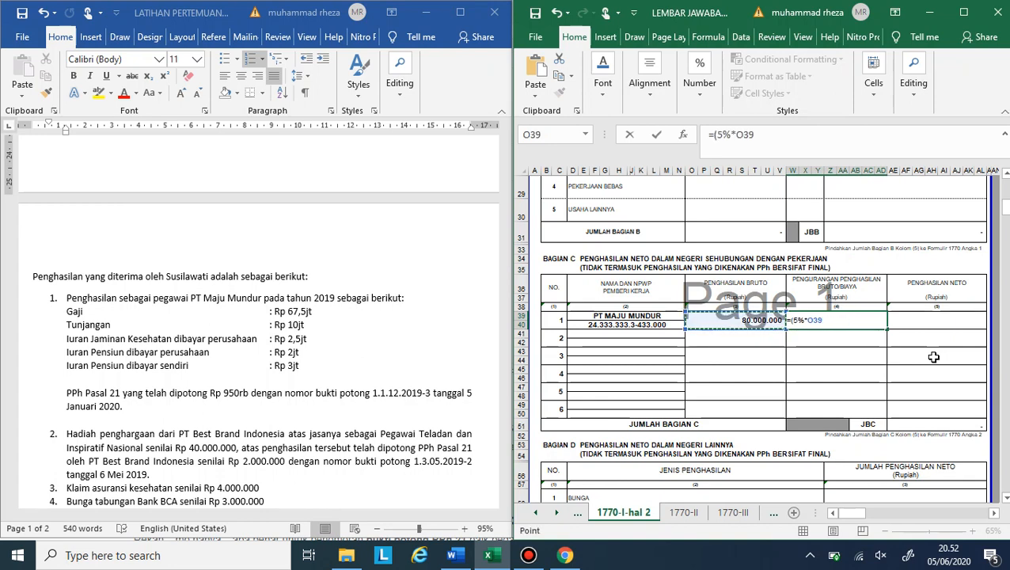
{"action": "type", "text": ")"}
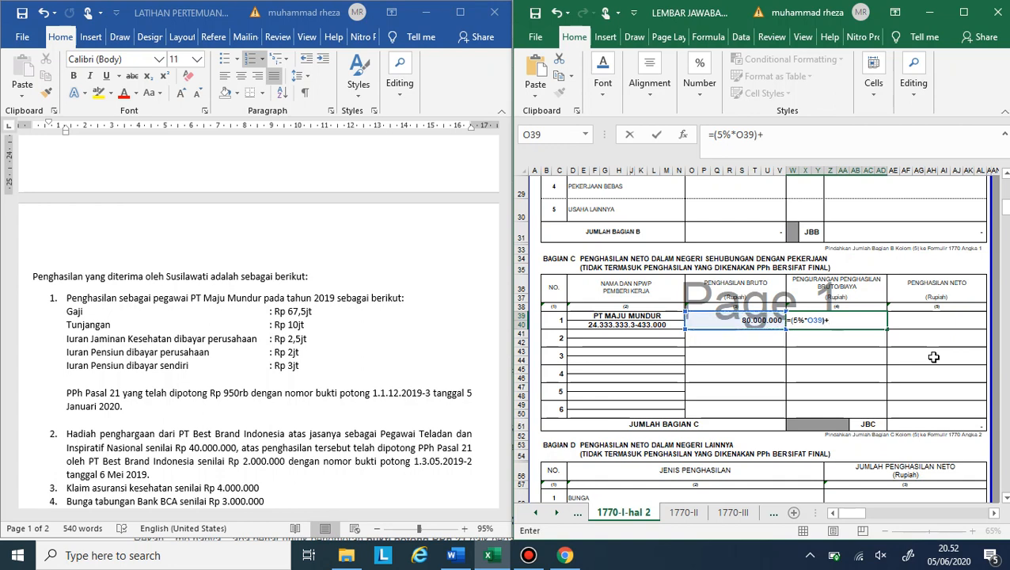
{"action": "type", "text": "+3000000"}
{"action": "key", "text": "Return"}
Calculate the net income for PT Maju Mundur as gross income minus the deduction, using =O39-W39
{"action": "left_click", "coordinate": [942, 321]}
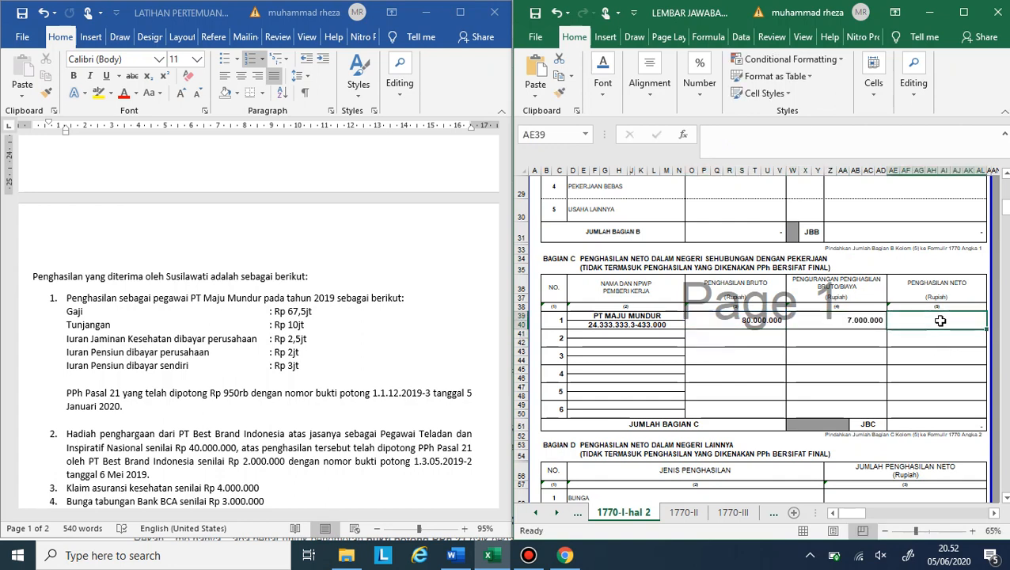
{"action": "type", "text": "="}
{"action": "key", "text": "Left"}
{"action": "key", "text": "Left"}
{"action": "type", "text": "-"}
{"action": "key", "text": "Left"}
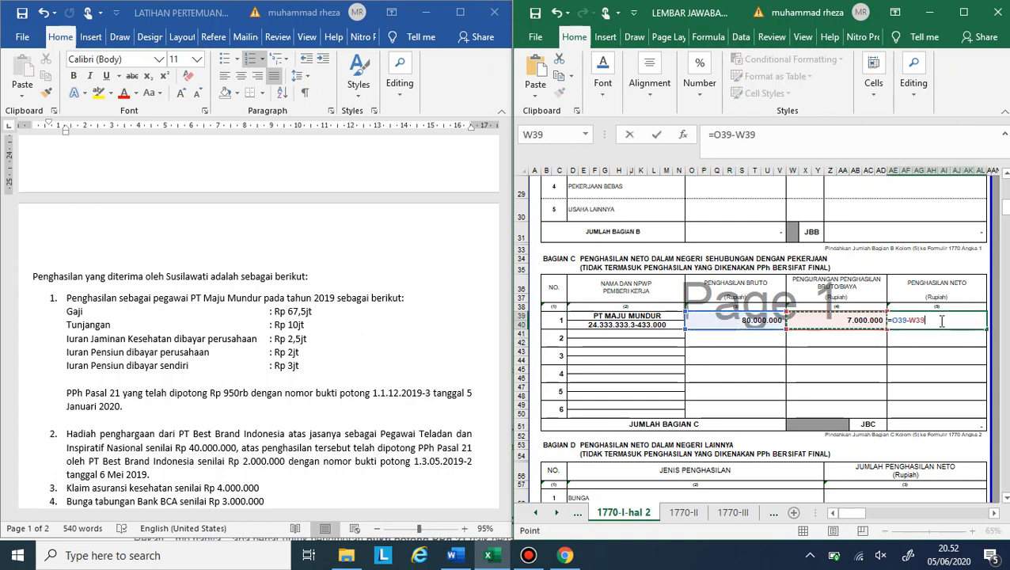
{"action": "key", "text": "Return"}
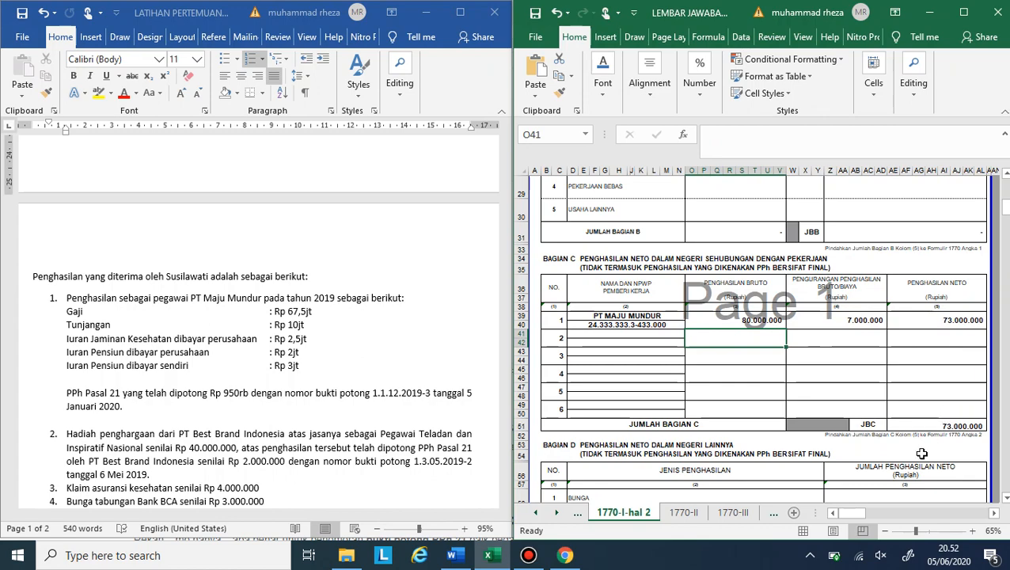
Enter 40000000 as the net income for Penghargaan dan Hadiah in Bagian D, from the PT Best Brand Indonesia award in the case
{"action": "scroll", "coordinate": [922, 445], "scroll_direction": "down", "scroll_amount": 1}
{"action": "scroll", "coordinate": [922, 446], "scroll_direction": "up", "scroll_amount": 1}
{"action": "scroll", "coordinate": [446, 457], "scroll_direction": "down", "scroll_amount": 3}
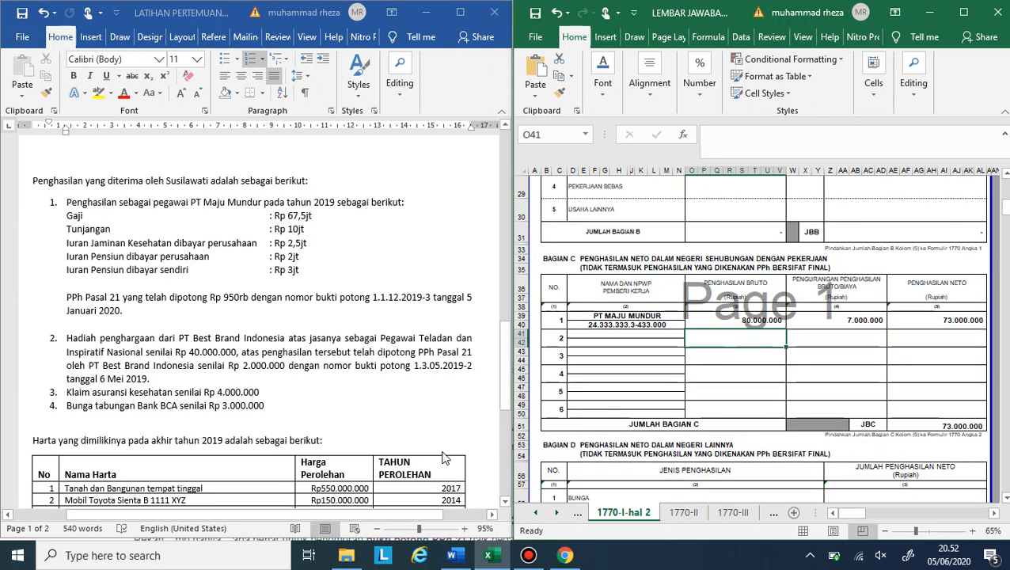
{"action": "scroll", "coordinate": [669, 456], "scroll_direction": "down", "scroll_amount": 2}
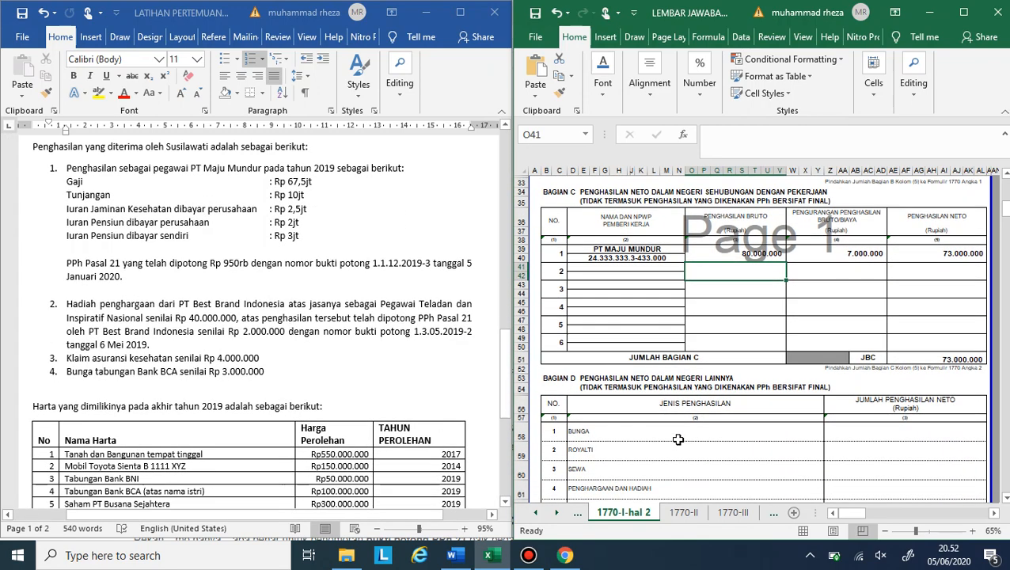
{"action": "scroll", "coordinate": [341, 386], "scroll_direction": "down", "scroll_amount": 2}
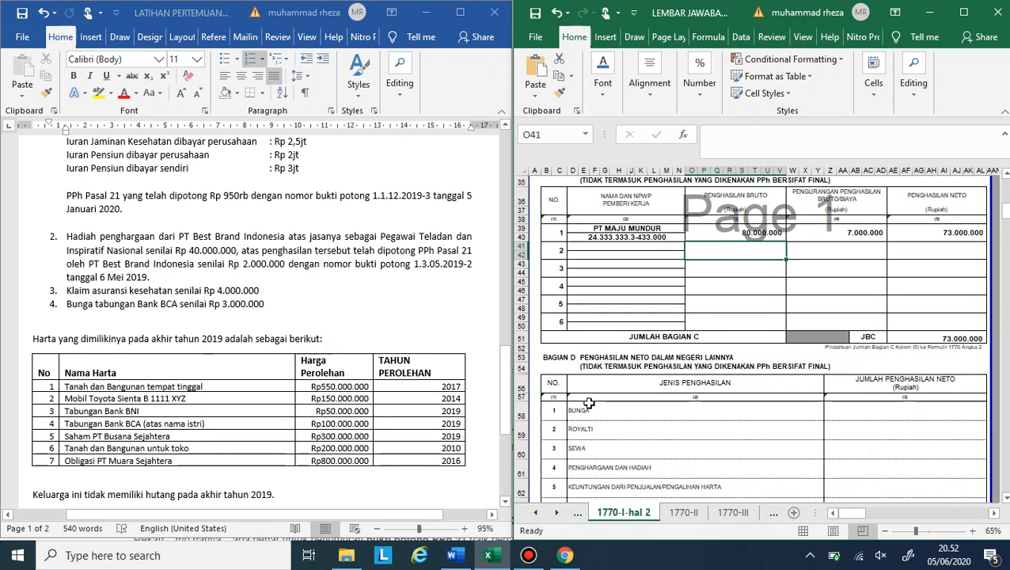
{"action": "left_click", "coordinate": [879, 427]}
{"action": "scroll", "coordinate": [878, 428], "scroll_direction": "down", "scroll_amount": 1}
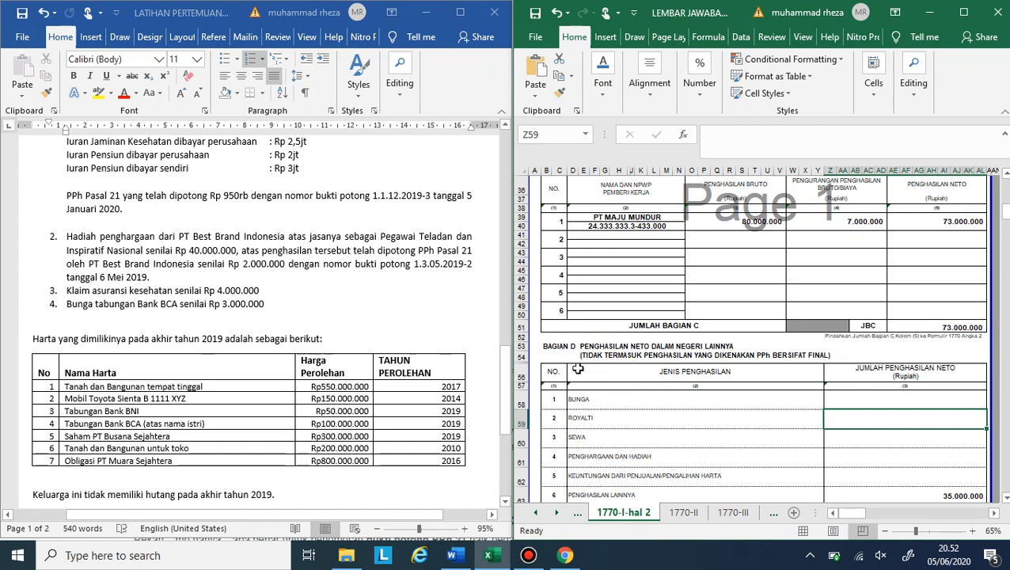
{"action": "left_click", "coordinate": [150, 290]}
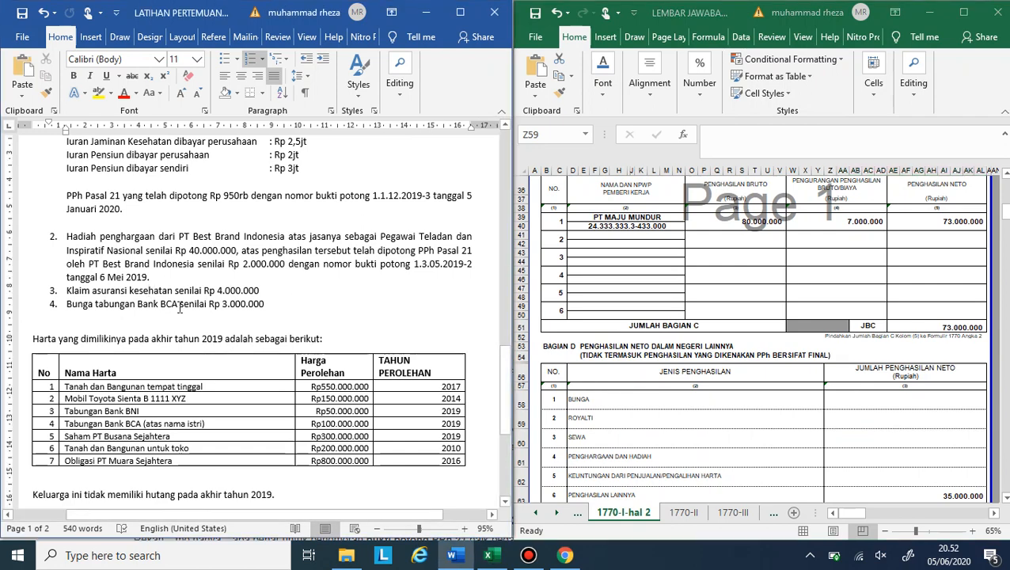
{"action": "scroll", "coordinate": [248, 320], "scroll_direction": "up", "scroll_amount": 1}
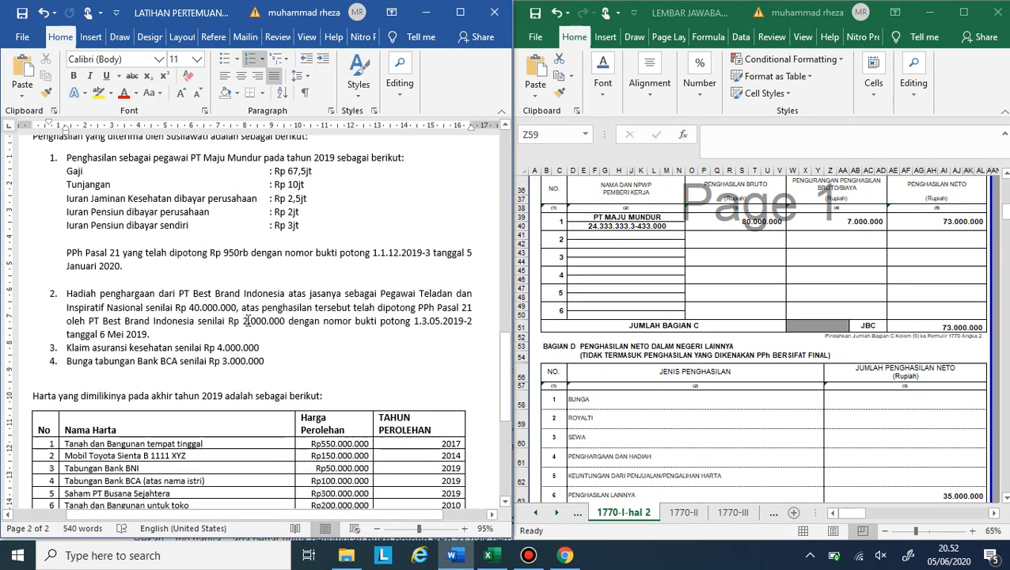
{"action": "scroll", "coordinate": [876, 418], "scroll_direction": "down", "scroll_amount": 1}
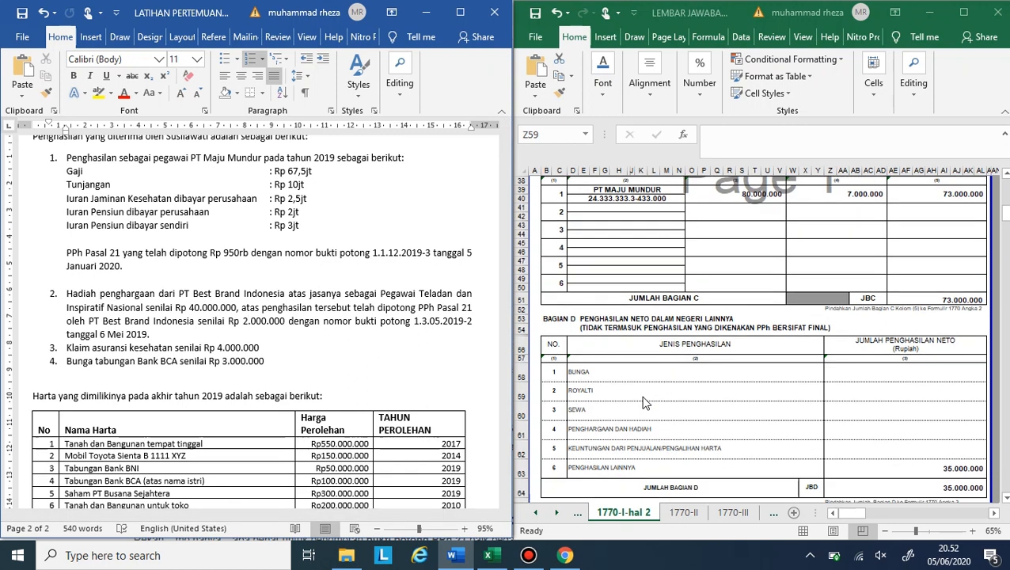
{"action": "left_click", "coordinate": [875, 418]}
{"action": "left_click", "coordinate": [874, 416]}
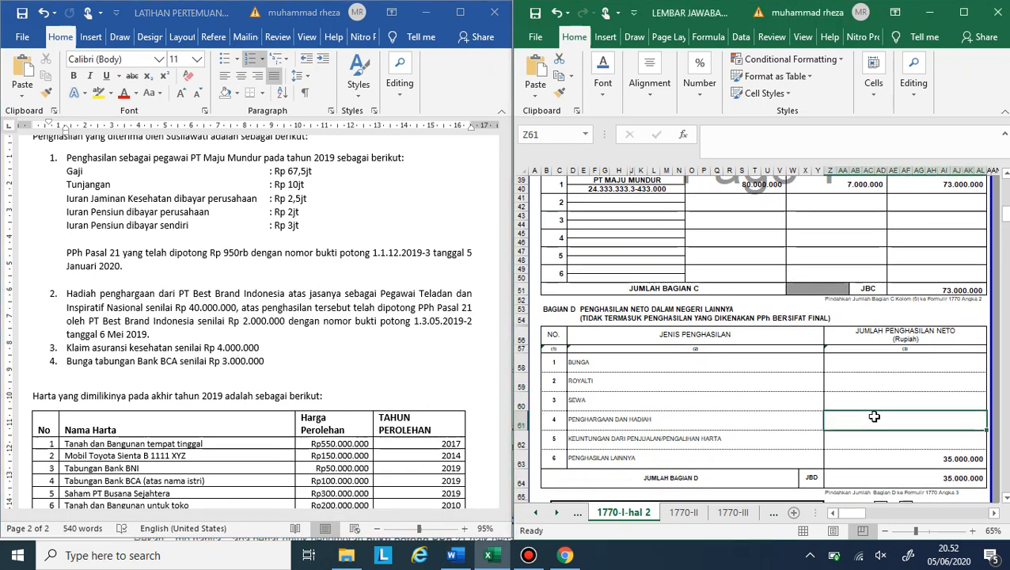
{"action": "type", "text": "40000000"}
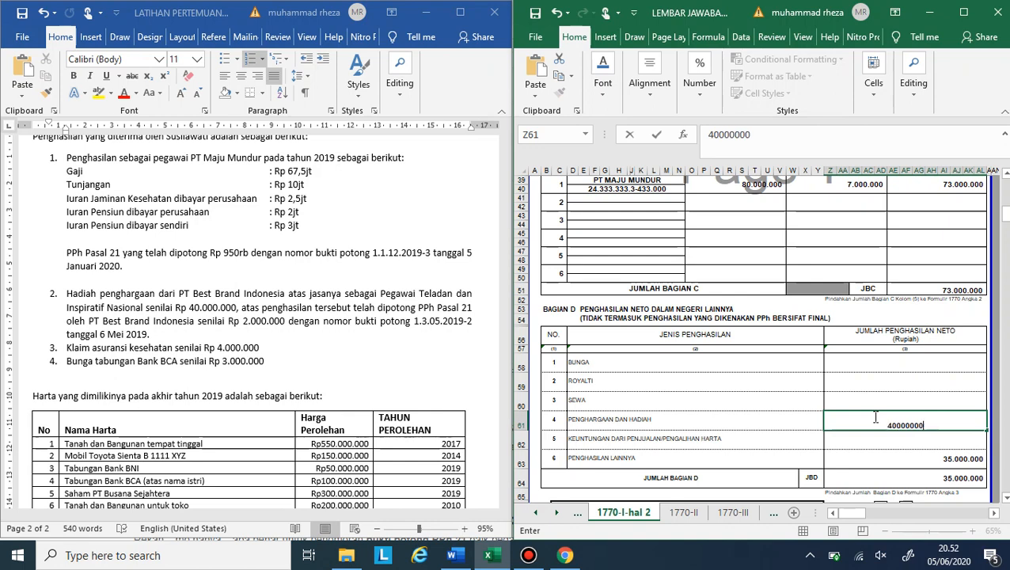
{"action": "key", "text": "Return"}
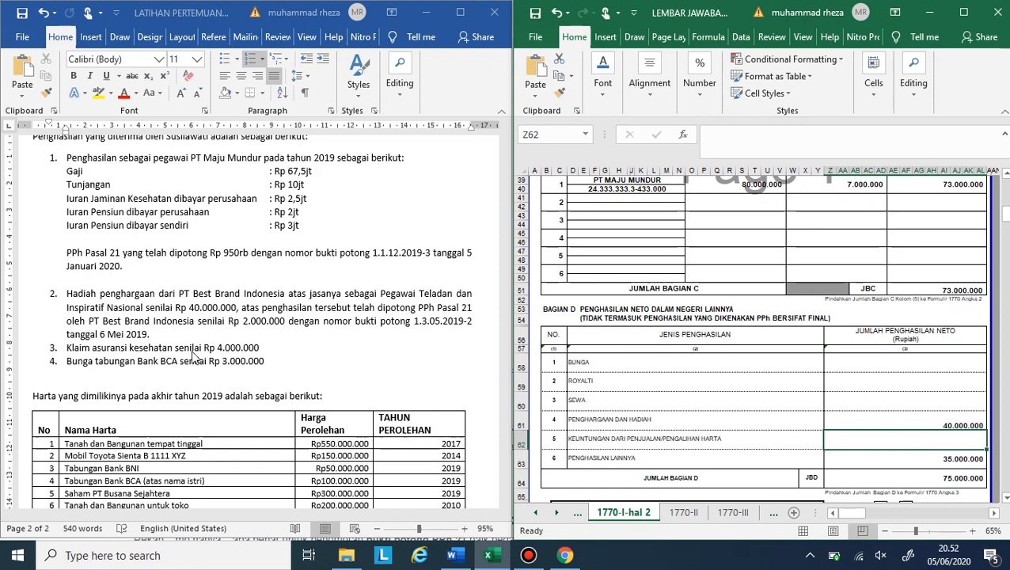
Review the remaining income items of both spouses in the Word case against the entries in Bagian C and D
{"action": "scroll", "coordinate": [198, 357], "scroll_direction": "down", "scroll_amount": 2}
{"action": "scroll", "coordinate": [207, 331], "scroll_direction": "up", "scroll_amount": 1}
{"action": "left_click", "coordinate": [150, 308]}
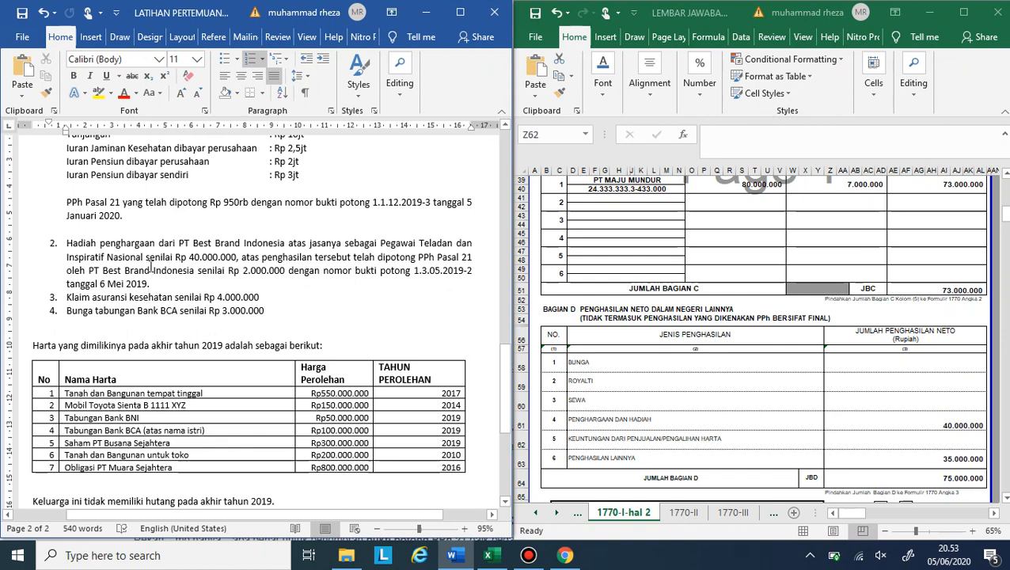
{"action": "scroll", "coordinate": [151, 267], "scroll_direction": "up", "scroll_amount": 3}
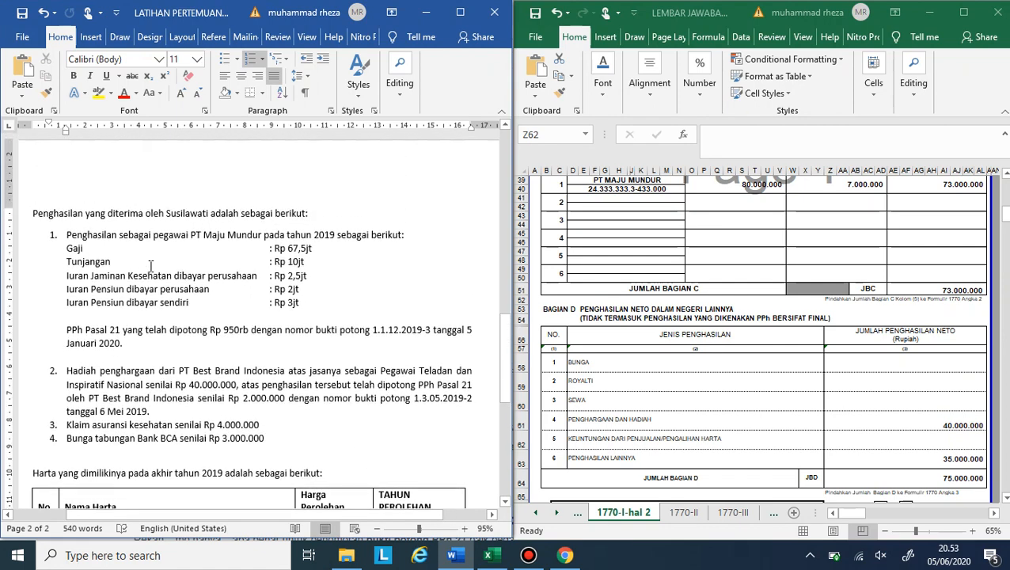
{"action": "right_click", "coordinate": [150, 267]}
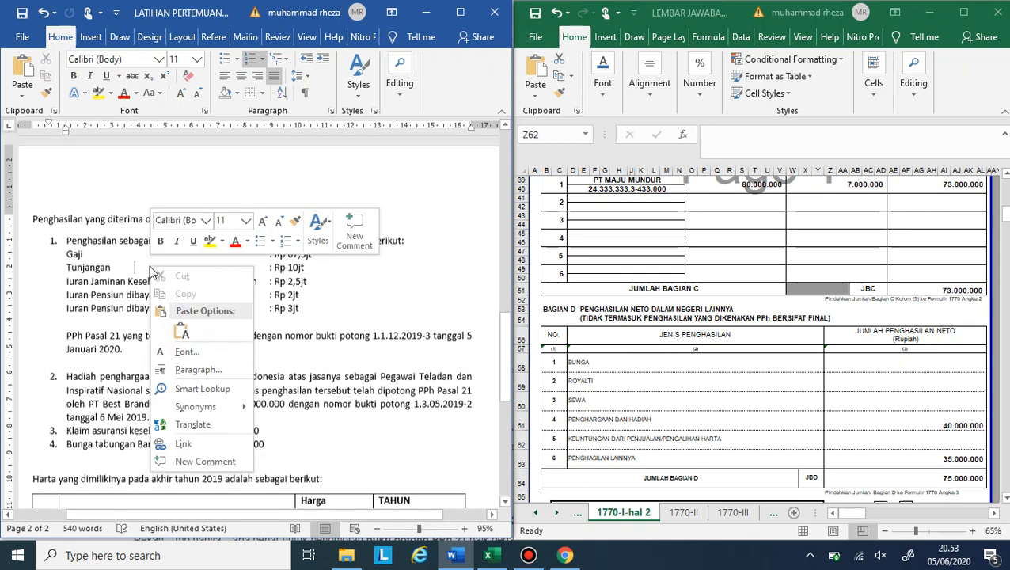
{"action": "scroll", "coordinate": [151, 267], "scroll_direction": "up", "scroll_amount": 5}
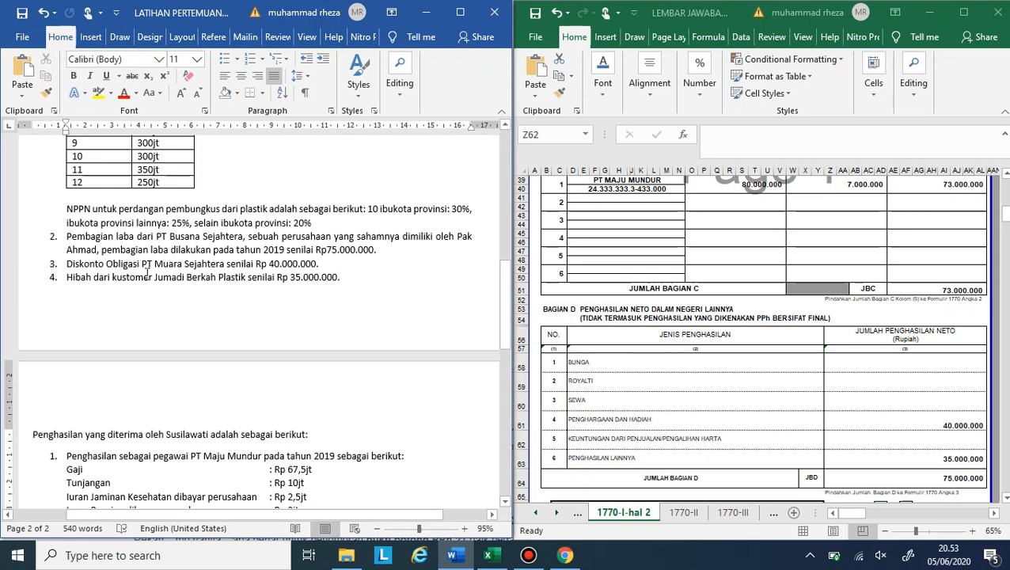
{"action": "left_click", "coordinate": [145, 273]}
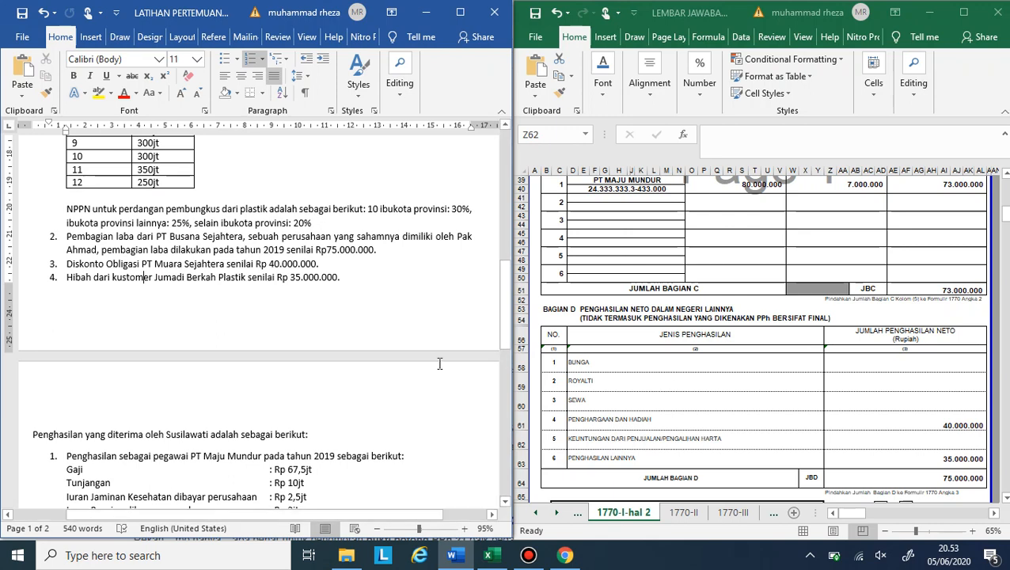
{"action": "scroll", "coordinate": [238, 268], "scroll_direction": "up", "scroll_amount": 3}
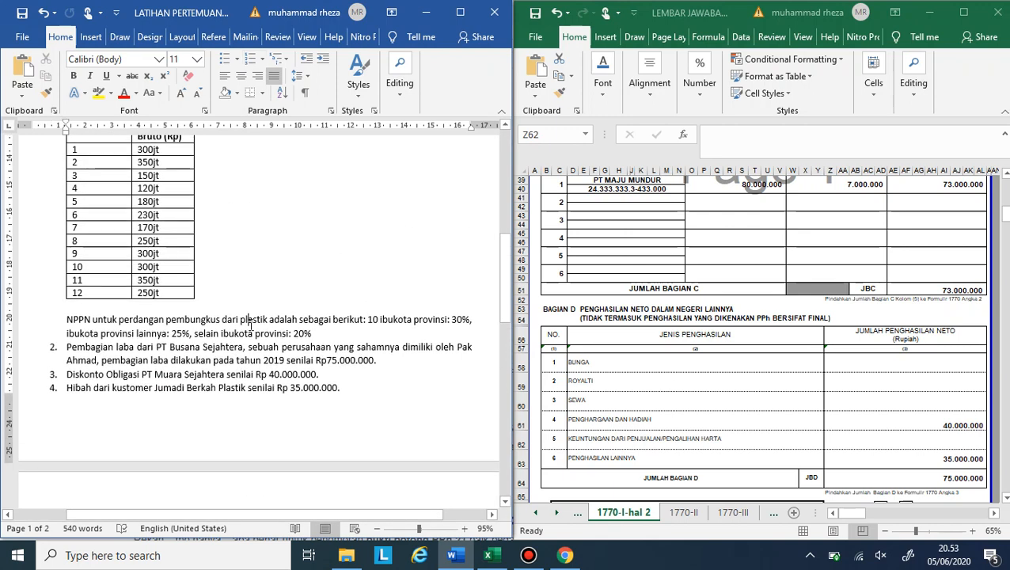
{"action": "scroll", "coordinate": [252, 325], "scroll_direction": "up", "scroll_amount": 2}
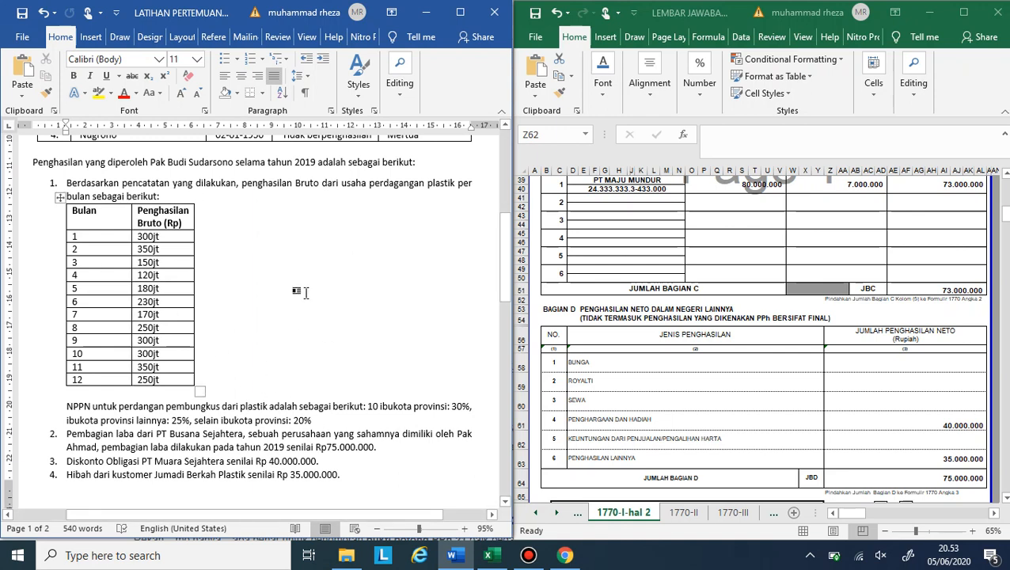
{"action": "scroll", "coordinate": [794, 293], "scroll_direction": "up", "scroll_amount": 6}
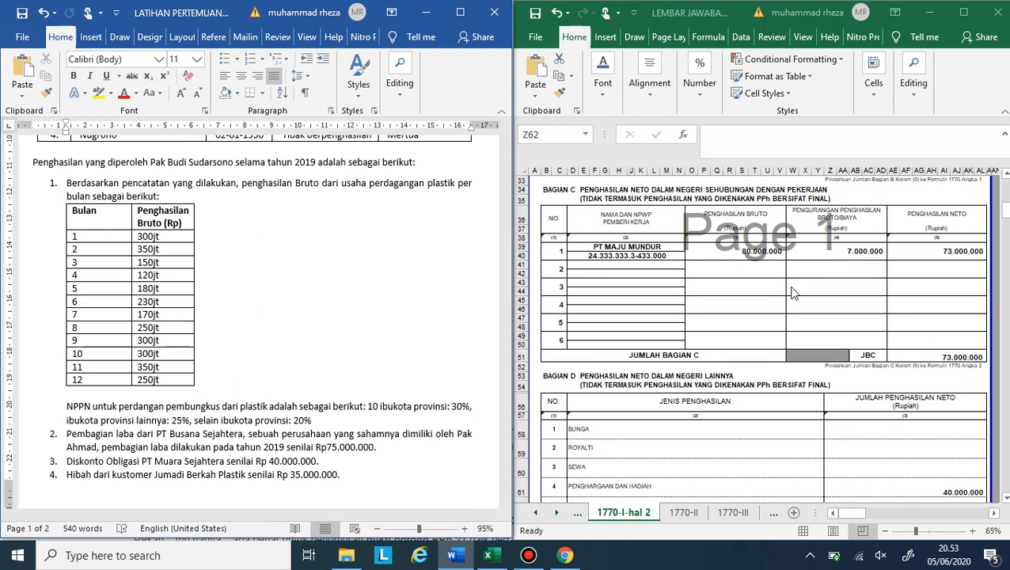
{"action": "scroll", "coordinate": [794, 292], "scroll_direction": "down", "scroll_amount": 9}
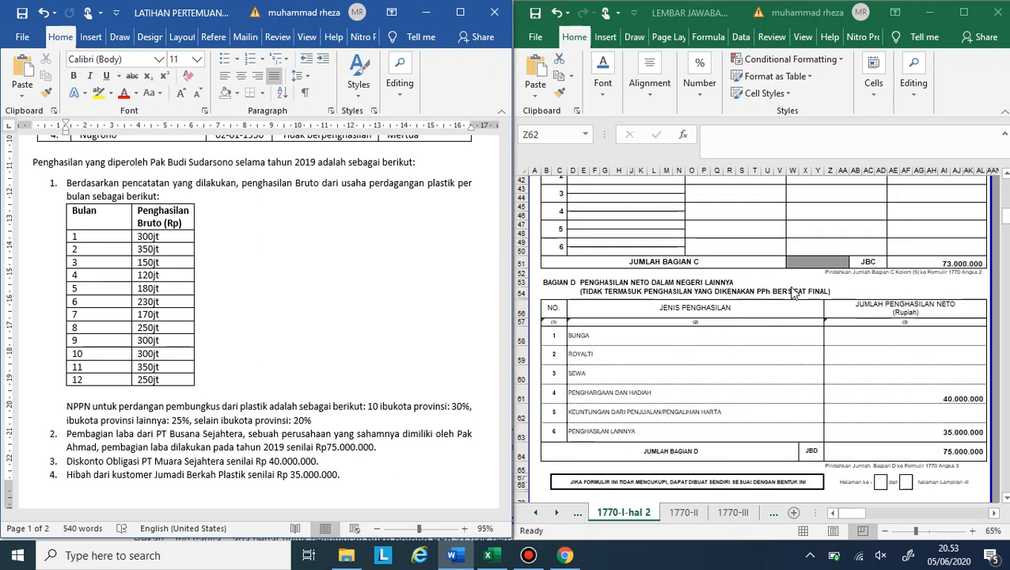
Go to the main 1770 sheet and select the rupiah amount cell of item 1 under A. Penghasilan Neto
{"action": "left_click", "coordinate": [537, 513]}
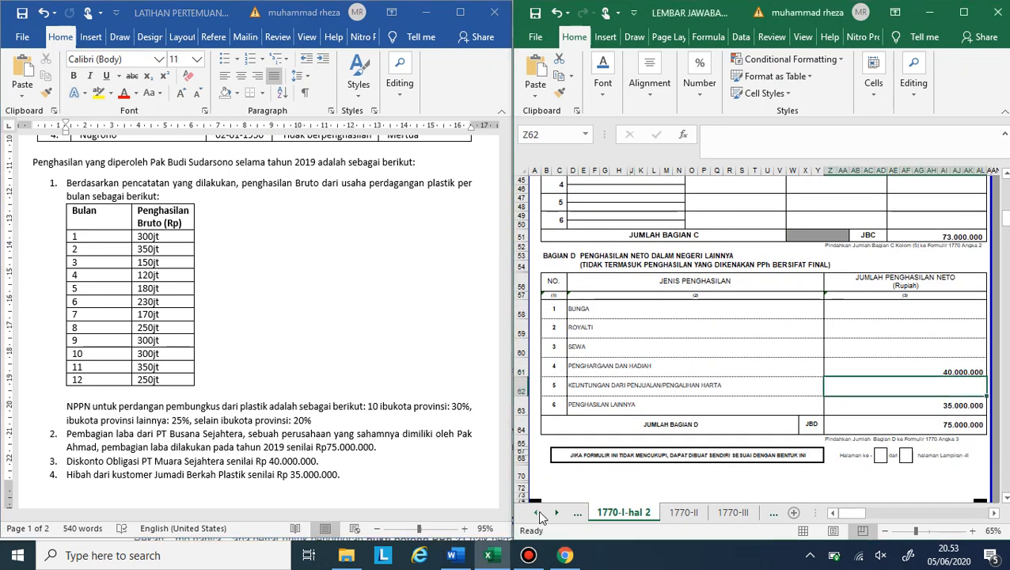
{"action": "left_click", "coordinate": [537, 513]}
{"action": "left_click", "coordinate": [538, 513]}
{"action": "left_click", "coordinate": [537, 513]}
{"action": "left_click", "coordinate": [608, 513]}
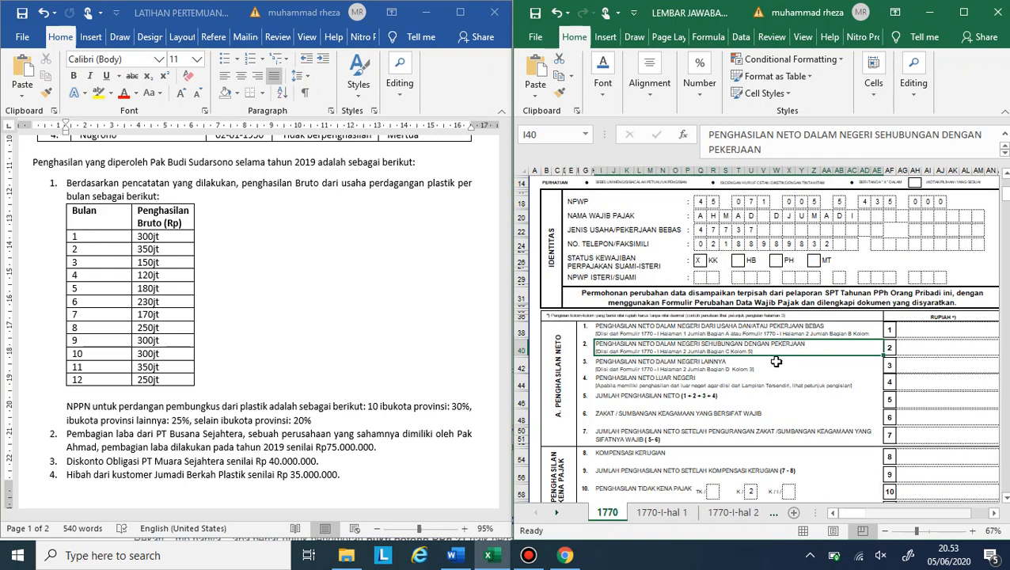
{"action": "scroll", "coordinate": [870, 294], "scroll_direction": "up", "scroll_amount": 1}
{"action": "scroll", "coordinate": [870, 295], "scroll_direction": "right", "scroll_amount": 1}
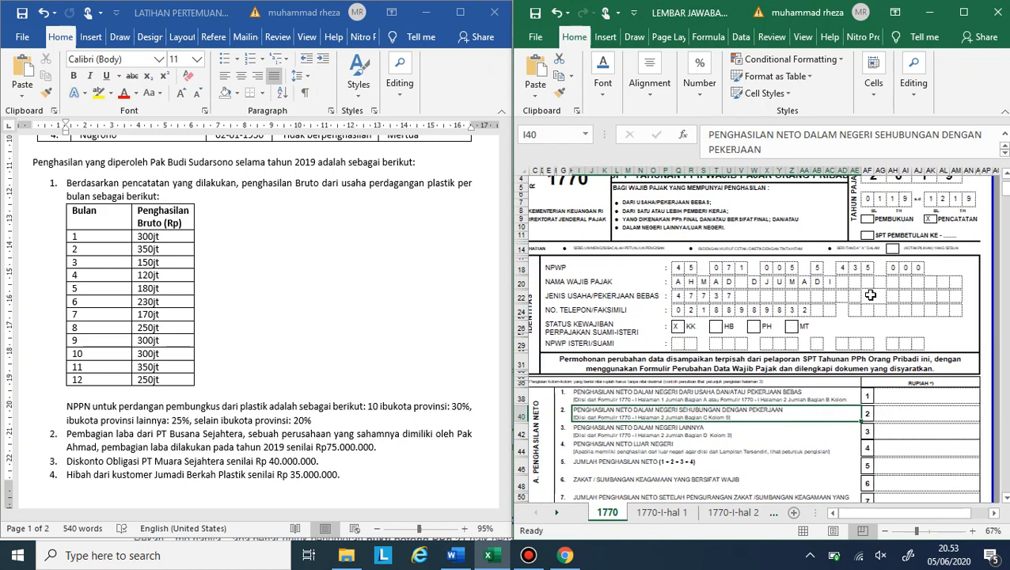
{"action": "left_click", "coordinate": [933, 402]}
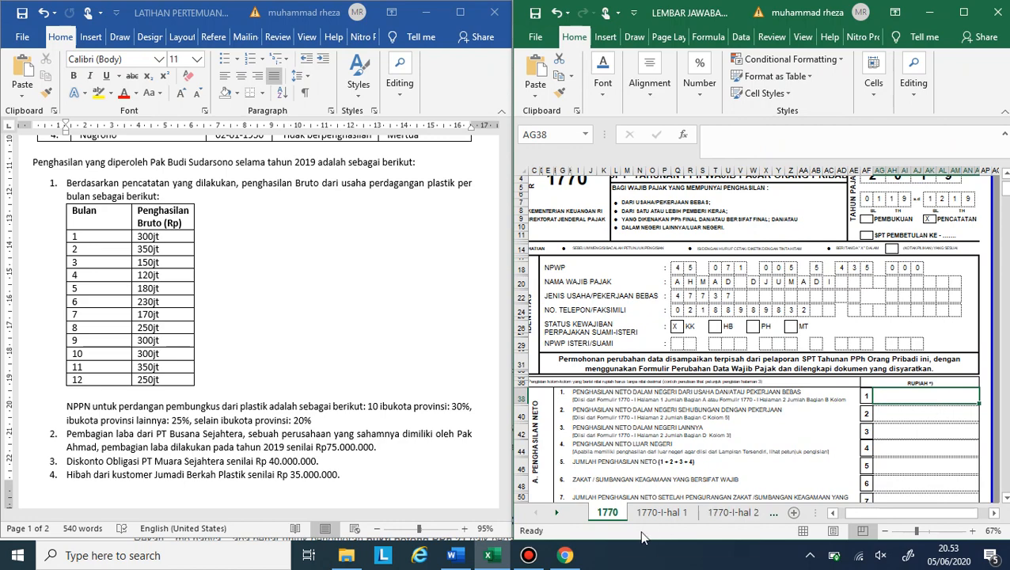
{"action": "left_click", "coordinate": [528, 555]}
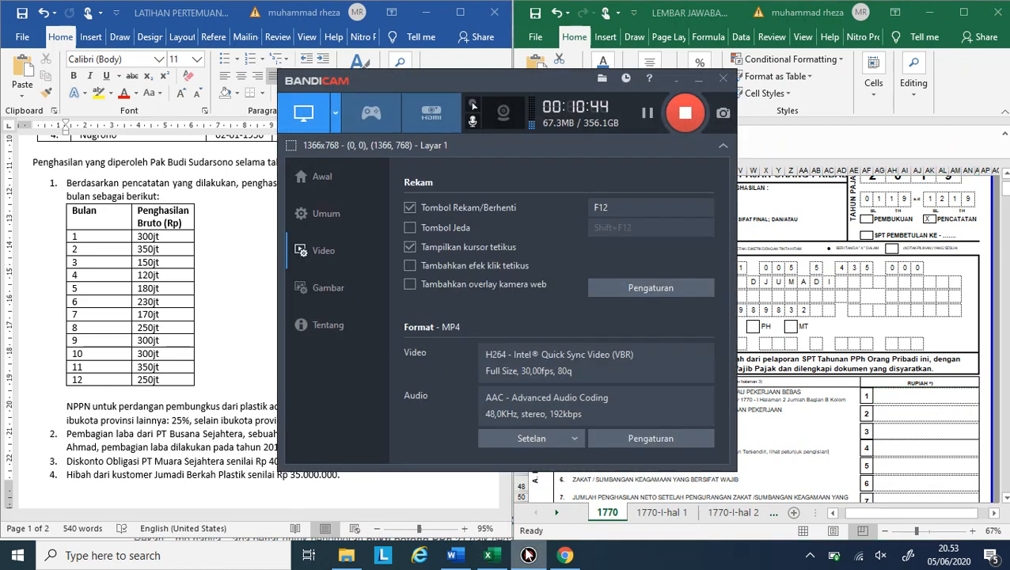
{"action": "left_click", "coordinate": [528, 555]}
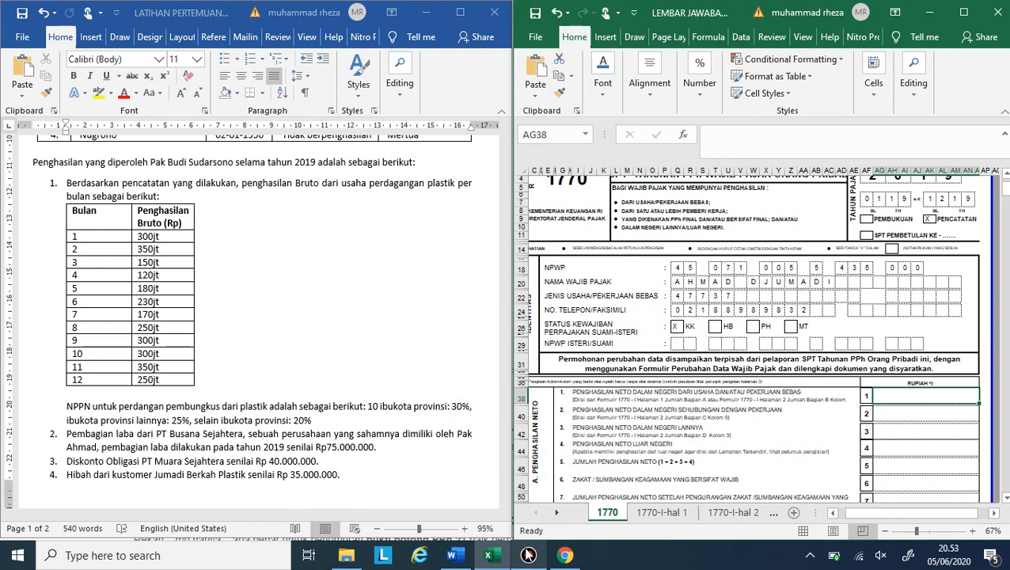
{"action": "right_click", "coordinate": [528, 555]}
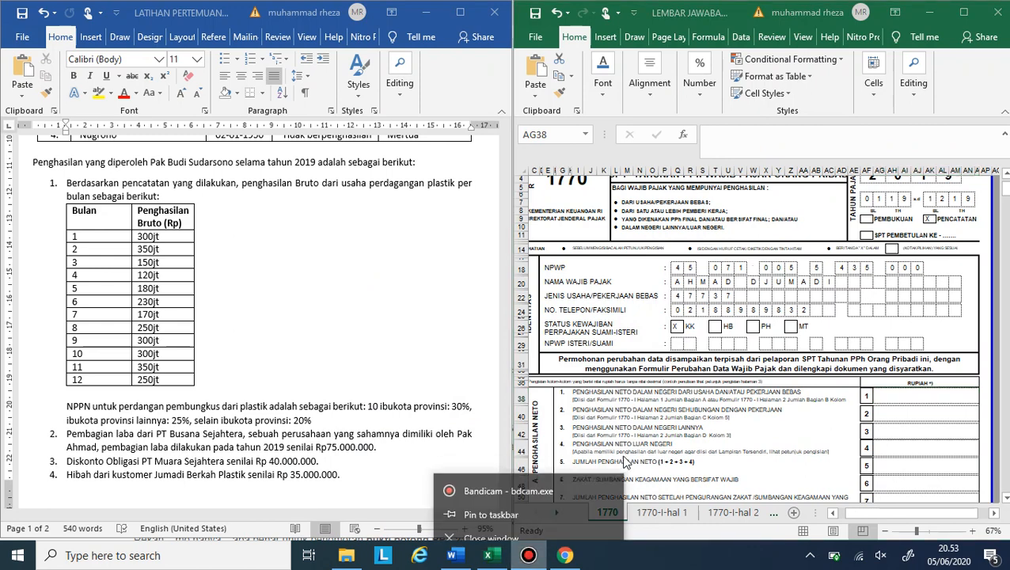